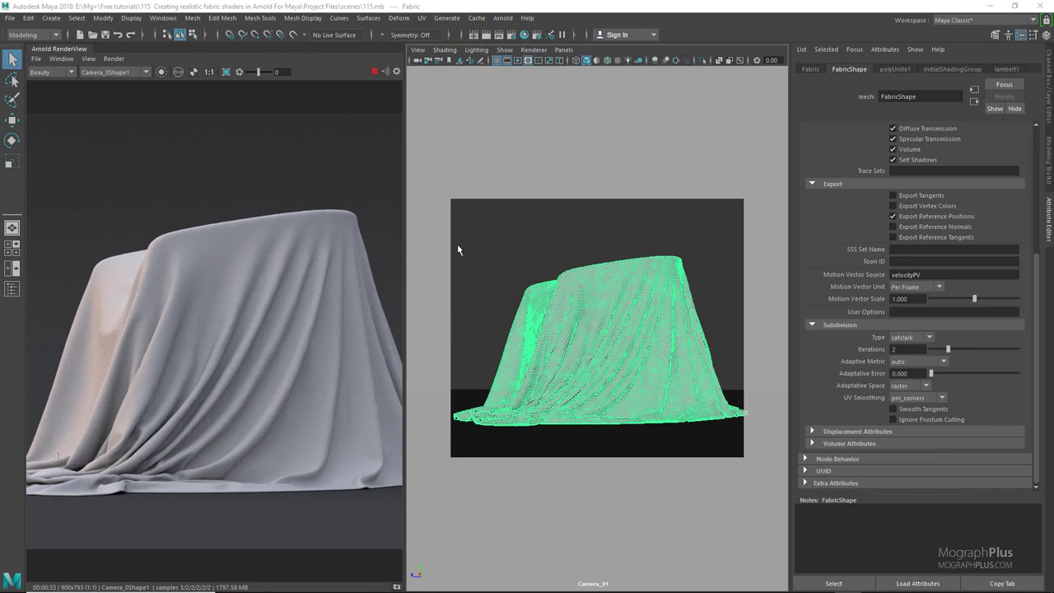
# - Widen the Arnold RenderView slightly, replace the camera viewport with the Hypershade, and restart the live render
pyautogui.moveTo(405, 255)
pyautogui.mouseDown()
pyautogui.moveTo(384, 255)
pyautogui.moveTo(420, 258)
pyautogui.mouseUp()
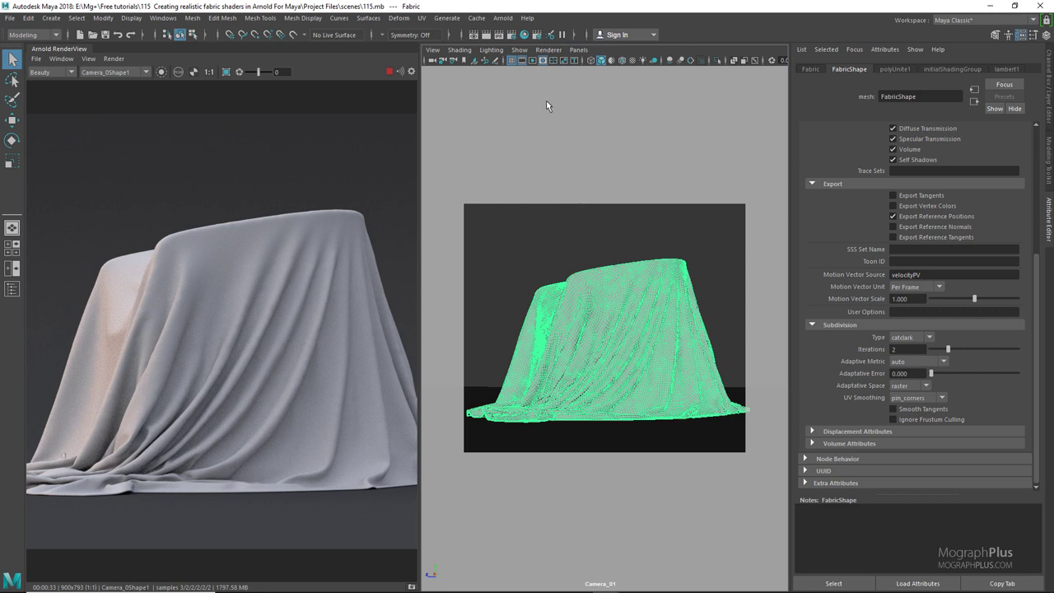
pyautogui.click(578, 50)
pyautogui.moveTo(647, 105)
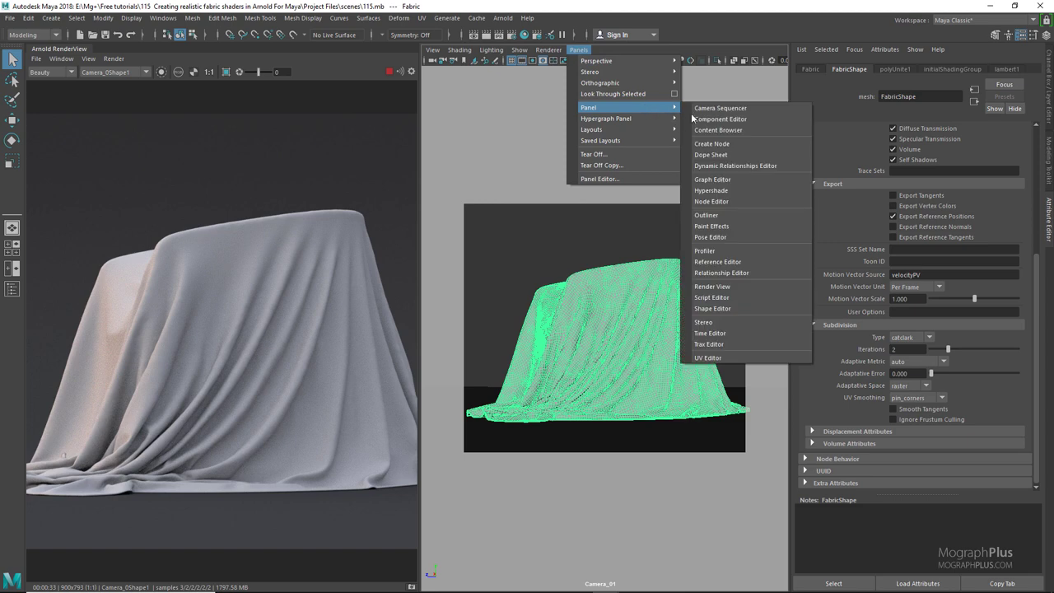
pyautogui.click(748, 190)
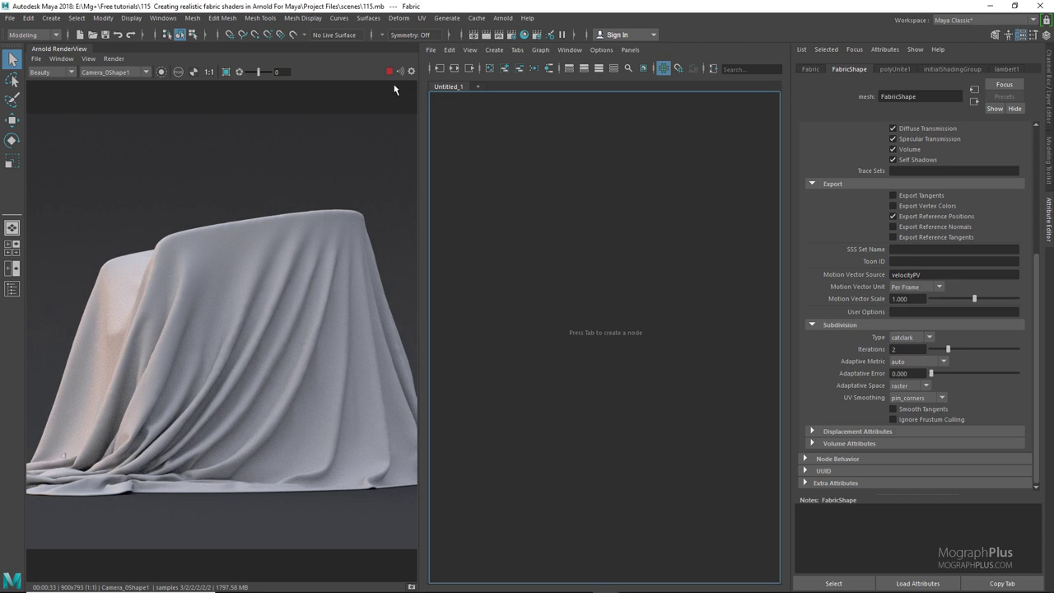
pyautogui.click(302, 187)
pyautogui.click(389, 72)
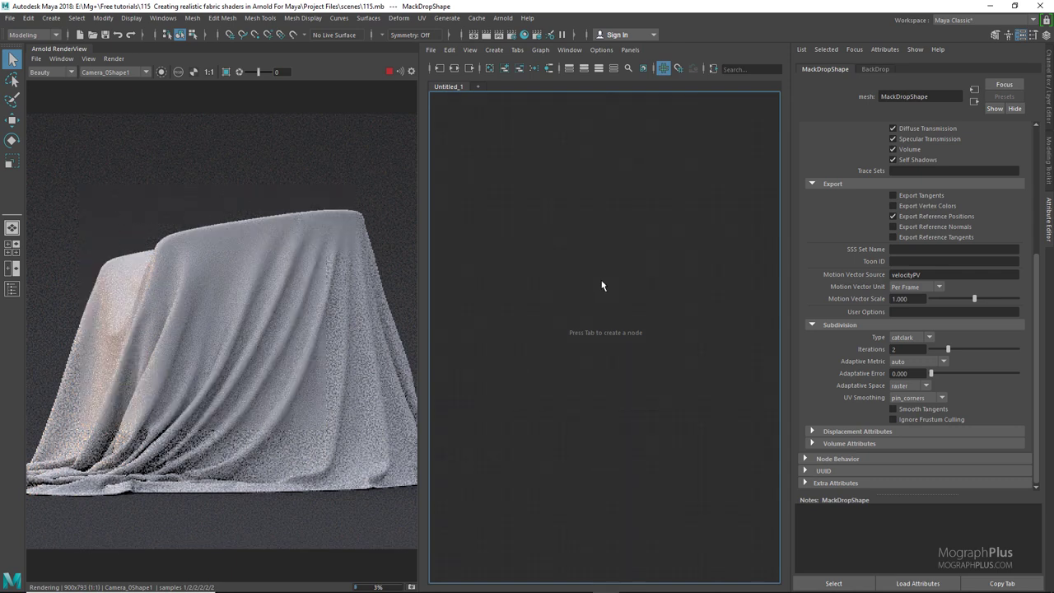
# - Create an aiStandardSurface shader in the node graph and expand its node to show all attributes
pyautogui.press('Tab')
pyautogui.write('standa')
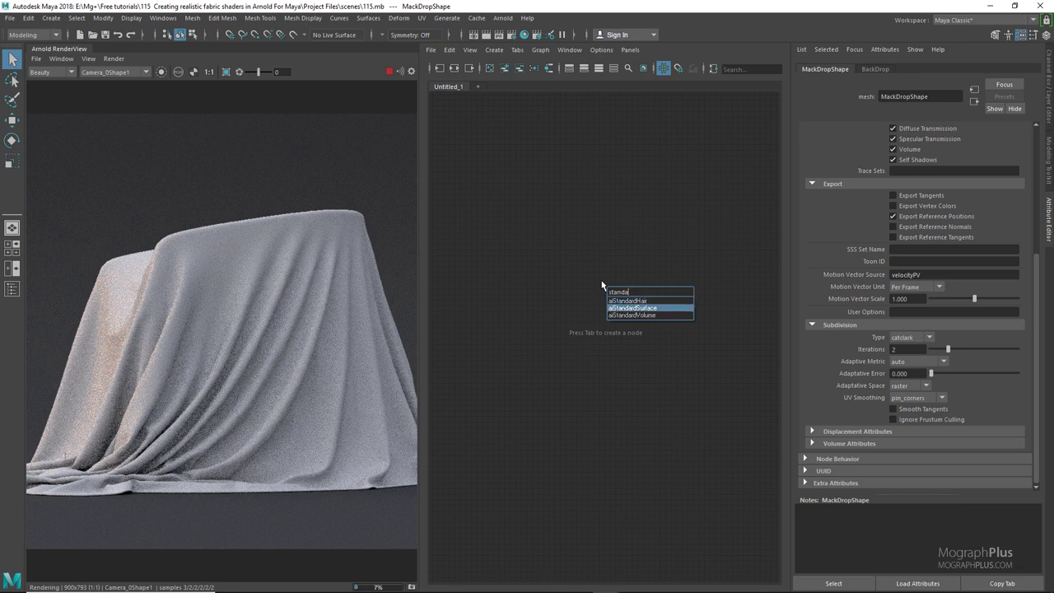
pyautogui.press('Return')
pyautogui.press('3')
pyautogui.scroll(5, 584, 246)
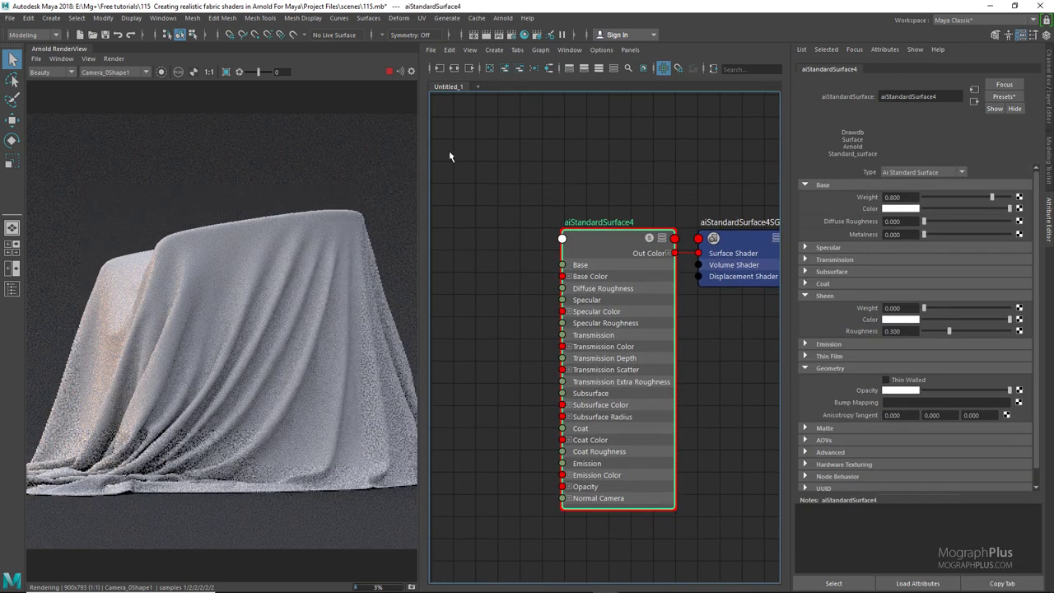
# - Pick the draped fabric mesh in the render and assign the aiStandardSurface4 shader to it
pyautogui.click(61, 58)
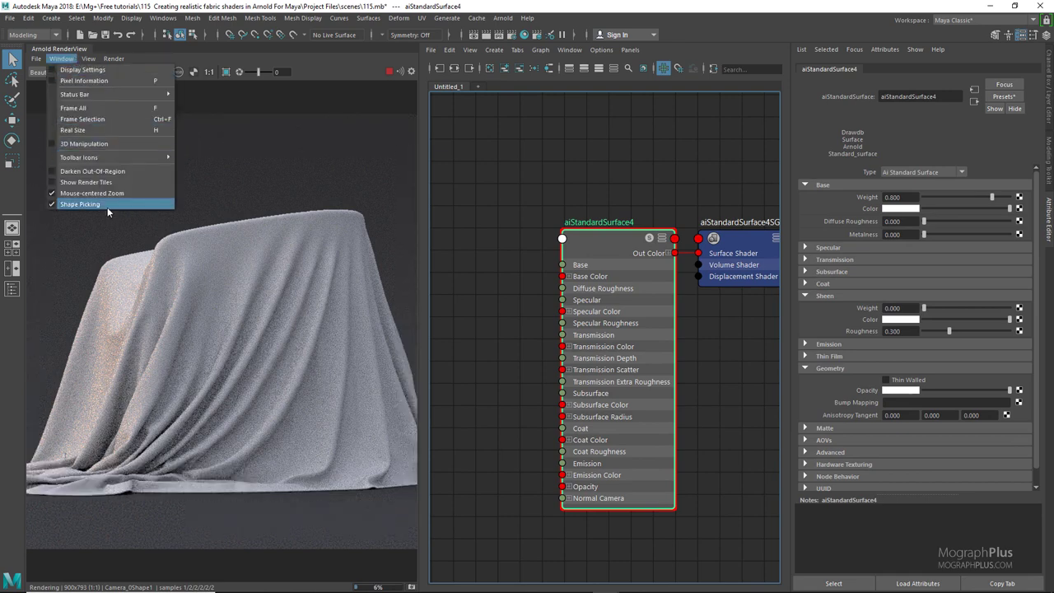
pyautogui.click(206, 229)
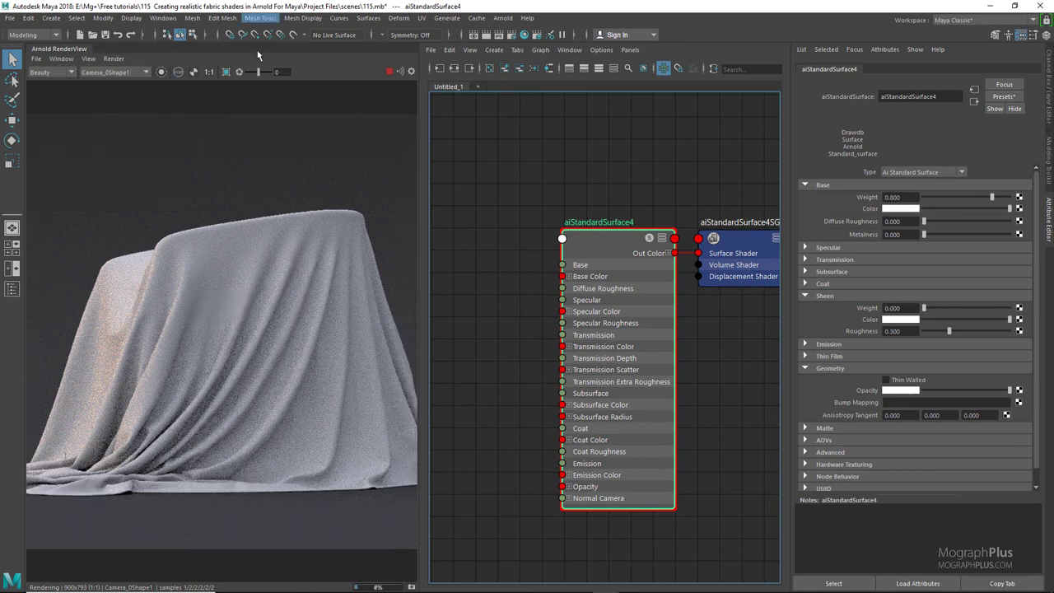
pyautogui.click(217, 305)
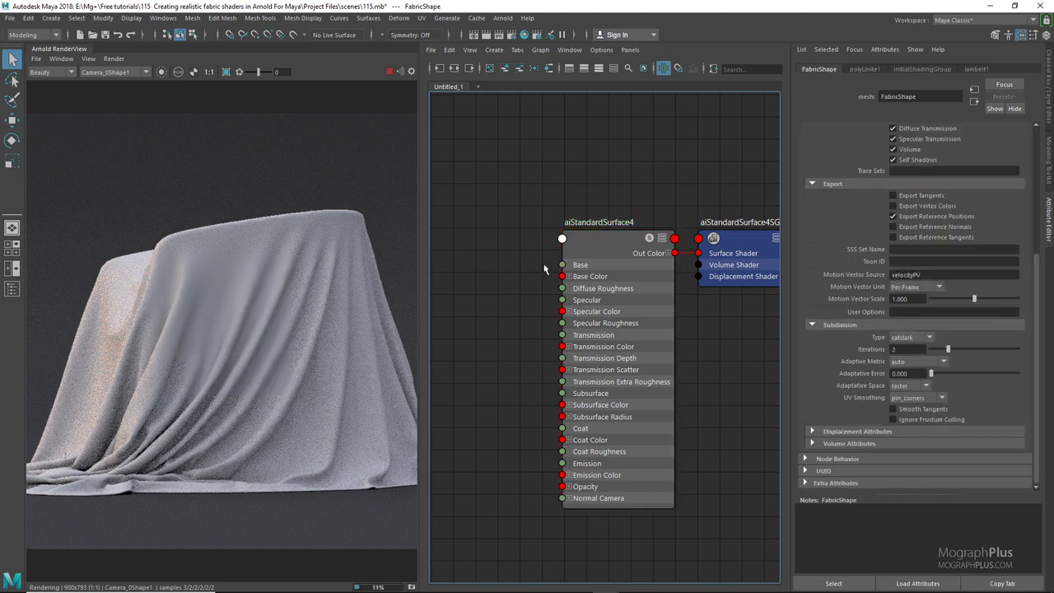
pyautogui.moveTo(597, 241); pyautogui.dragTo(573, 204, button='right')
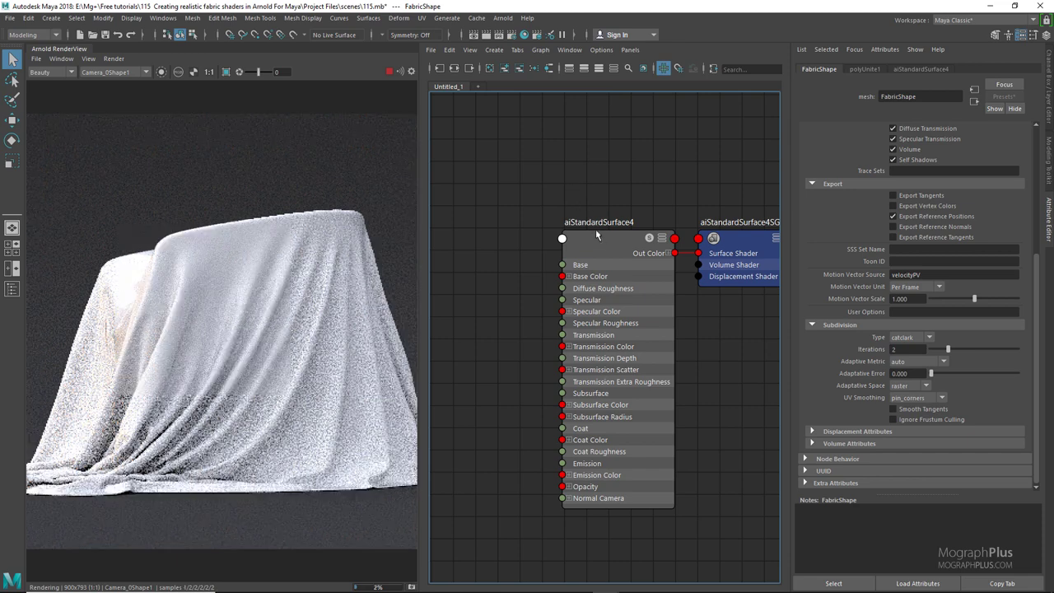
# - Show the aiStandardSurface4 attributes and check its Geometry and Specular sections
pyautogui.click(616, 247)
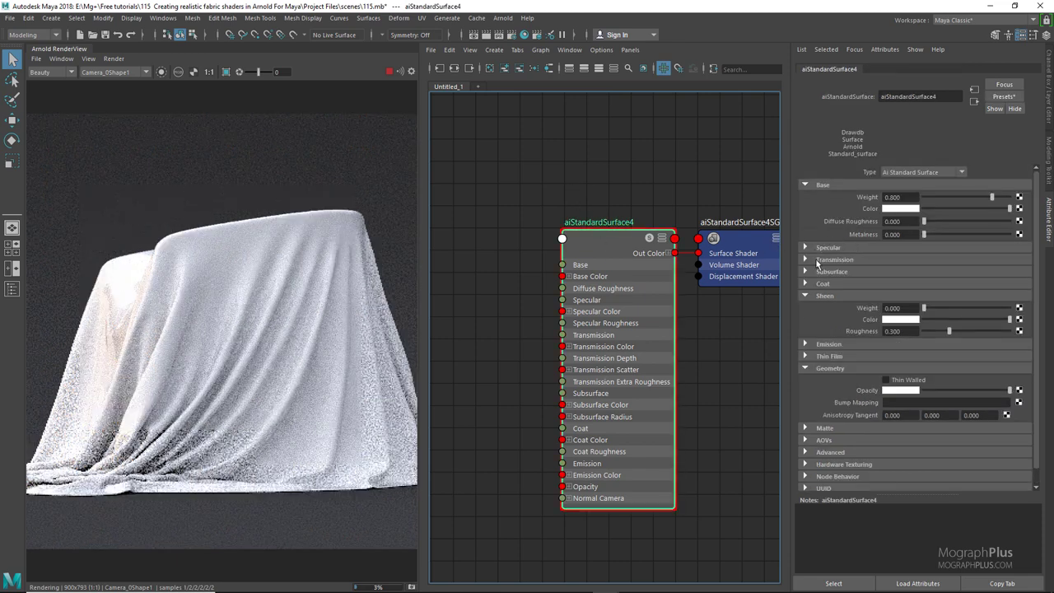
pyautogui.click(816, 370)
pyautogui.click(815, 370)
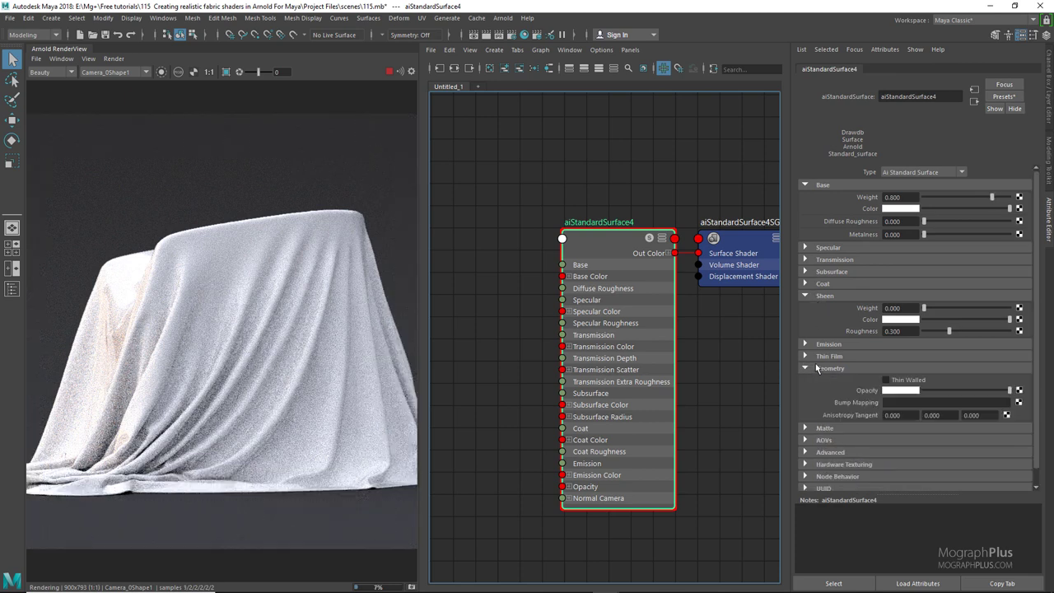
pyautogui.click(836, 247)
pyautogui.click(825, 249)
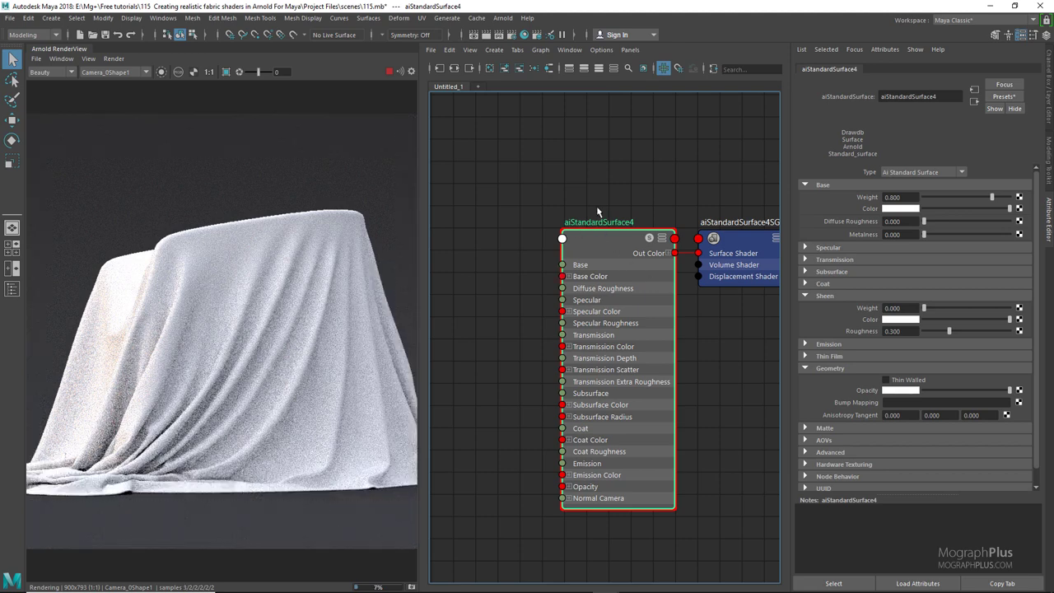
pyautogui.keyDown('alt'); pyautogui.moveTo(589, 204); pyautogui.dragTo(567, 197, button='middle'); pyautogui.keyUp('alt')
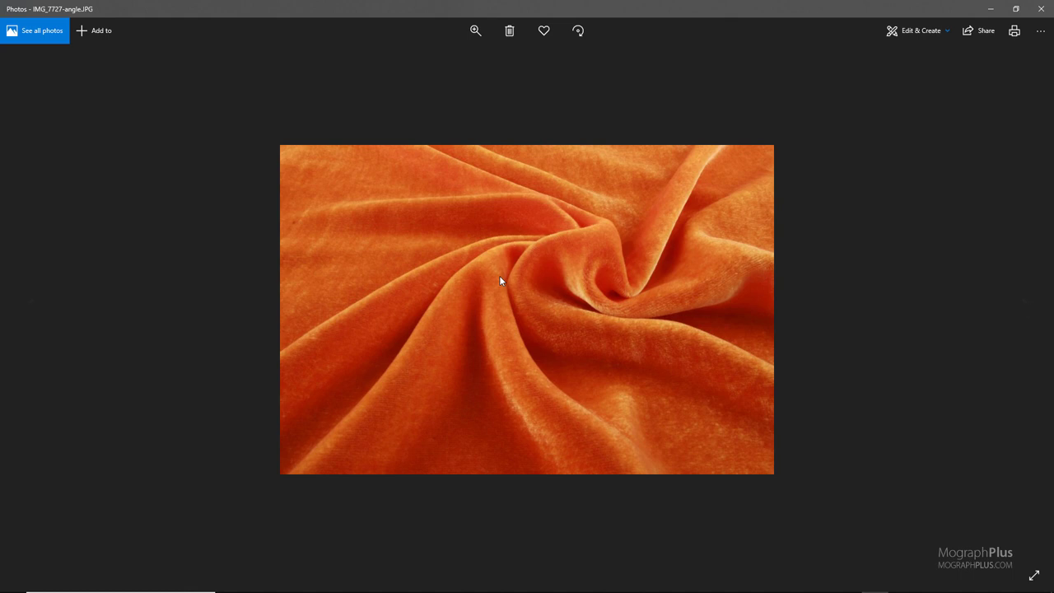
# - Examine the orange velvet reference photo IMG_7727-angle.JPG up close in Photos, then return to Maya
pyautogui.scroll(3, 538, 281)
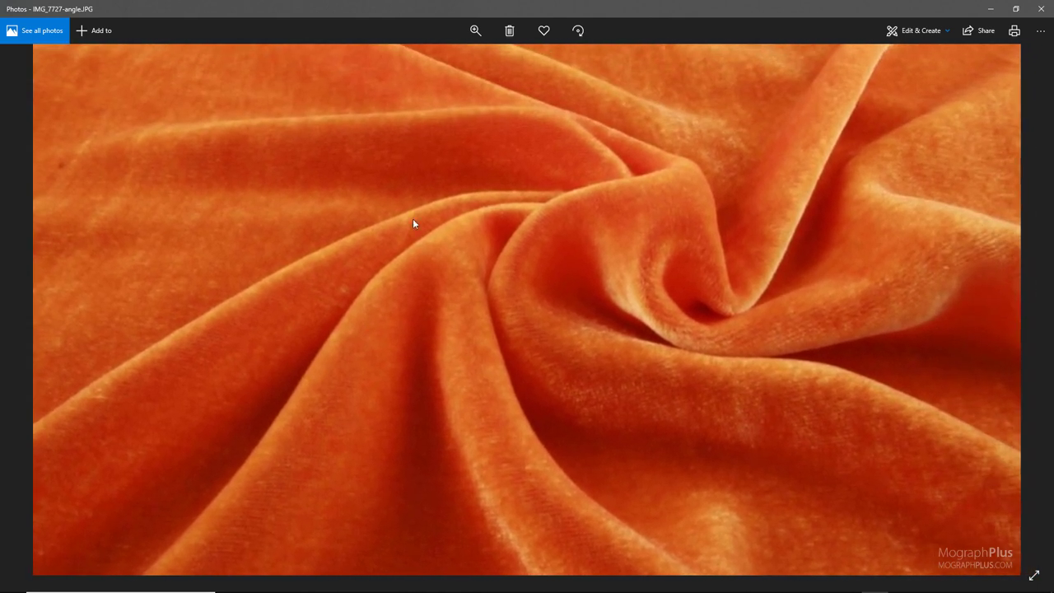
pyautogui.scroll(-3, 448, 230)
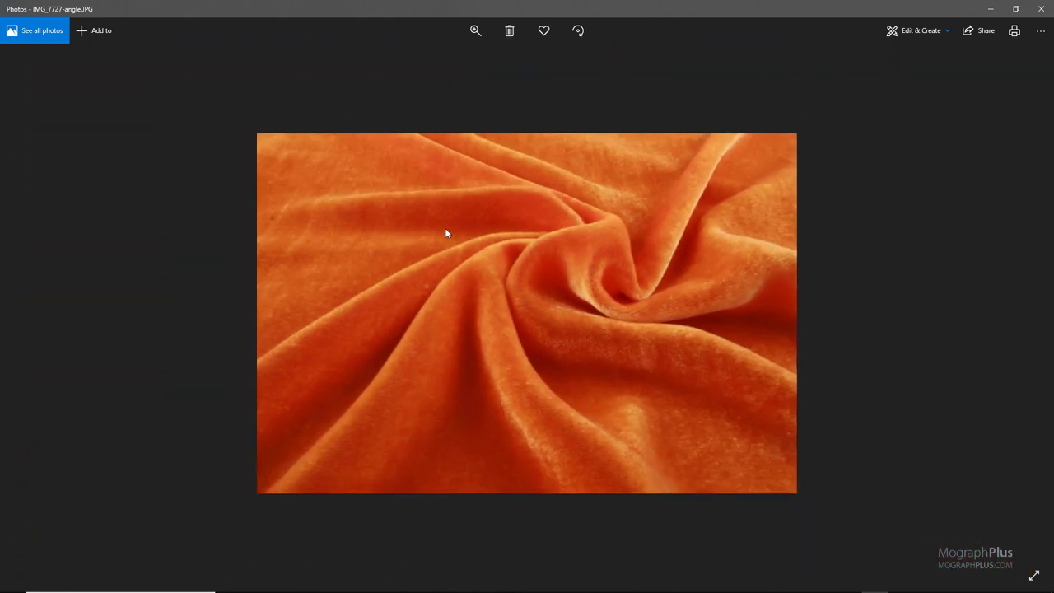
pyautogui.click(1042, 10)
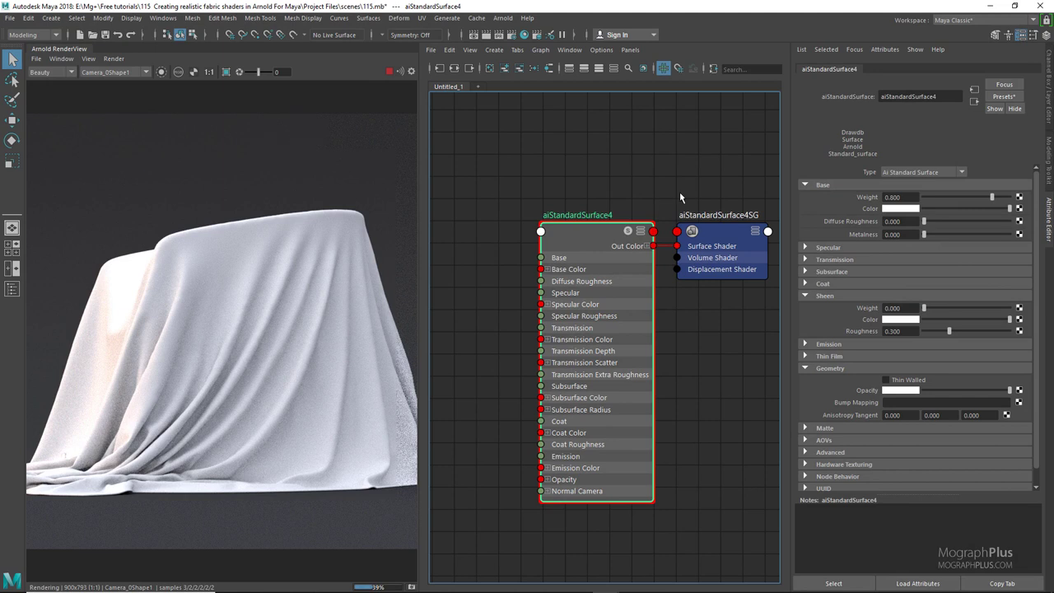
# - Set the shader's base color to the dark purple palette swatch (H 300, S 0.667, V 0.036)
pyautogui.click(886, 211)
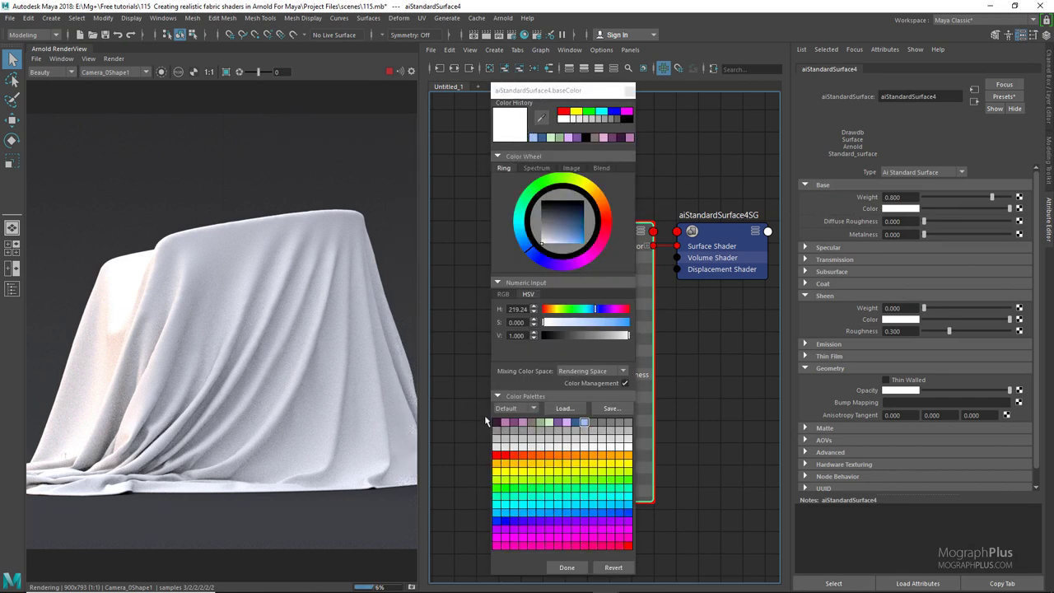
pyautogui.click(495, 423)
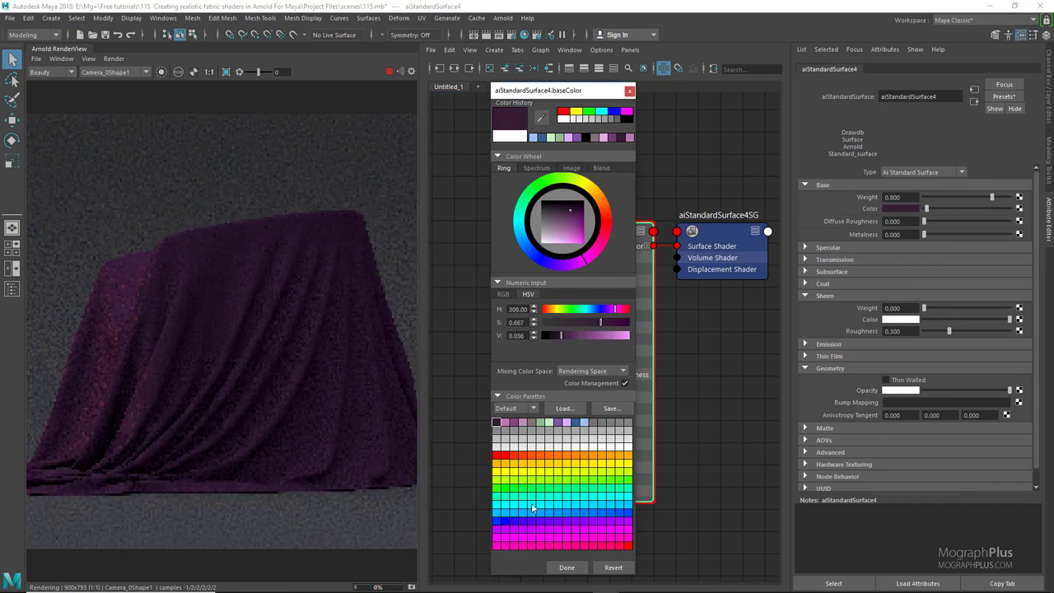
pyautogui.click(567, 567)
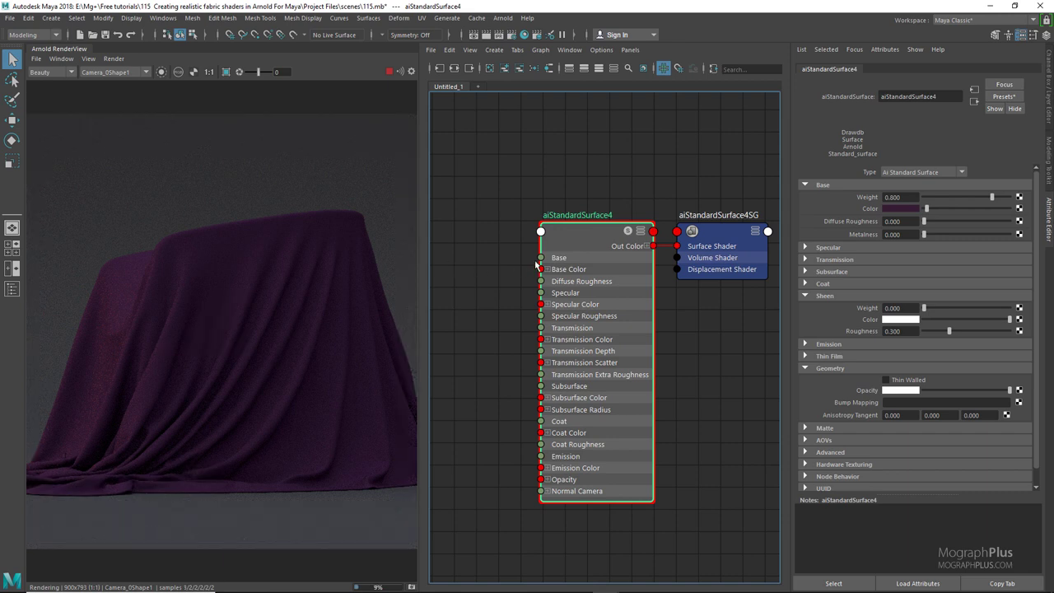
# - Set the shader's sheen weight to 0.3
pyautogui.scroll(-3, 512, 240)
pyautogui.scroll(3, 512, 229)
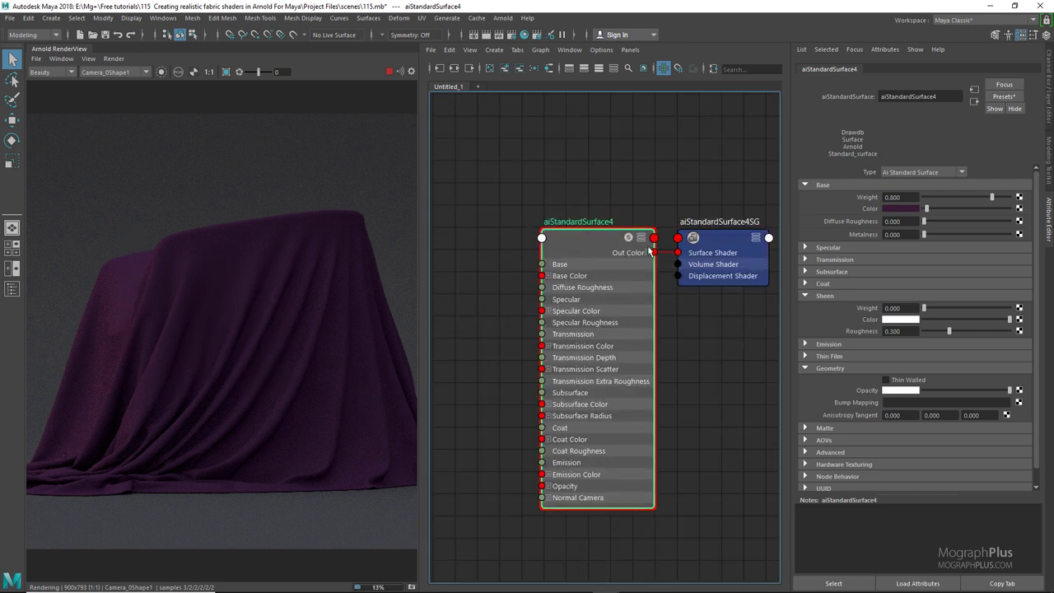
pyautogui.click(893, 308)
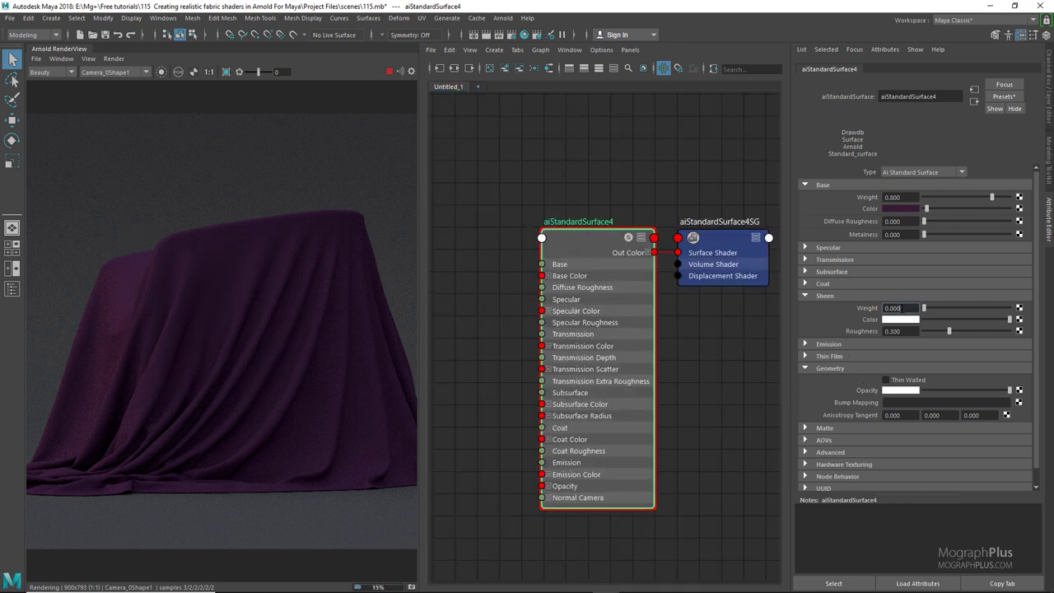
pyautogui.write('0.3')
pyautogui.press('Return')
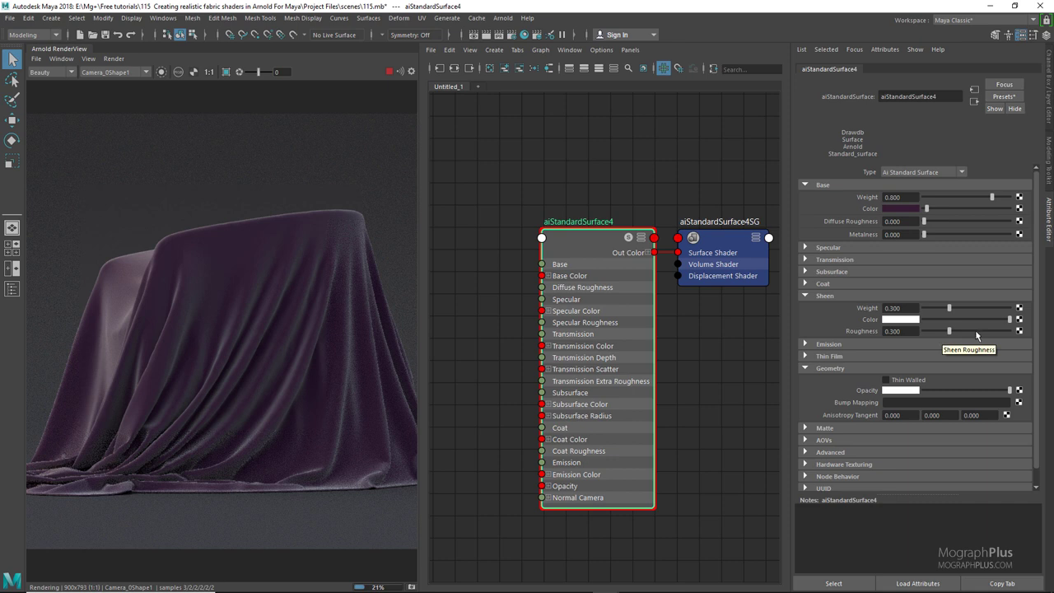
# - Try sheen roughness values of about 0.877, 0.078, 0.1 and 0.597 on the fabric shader
pyautogui.click(998, 331)
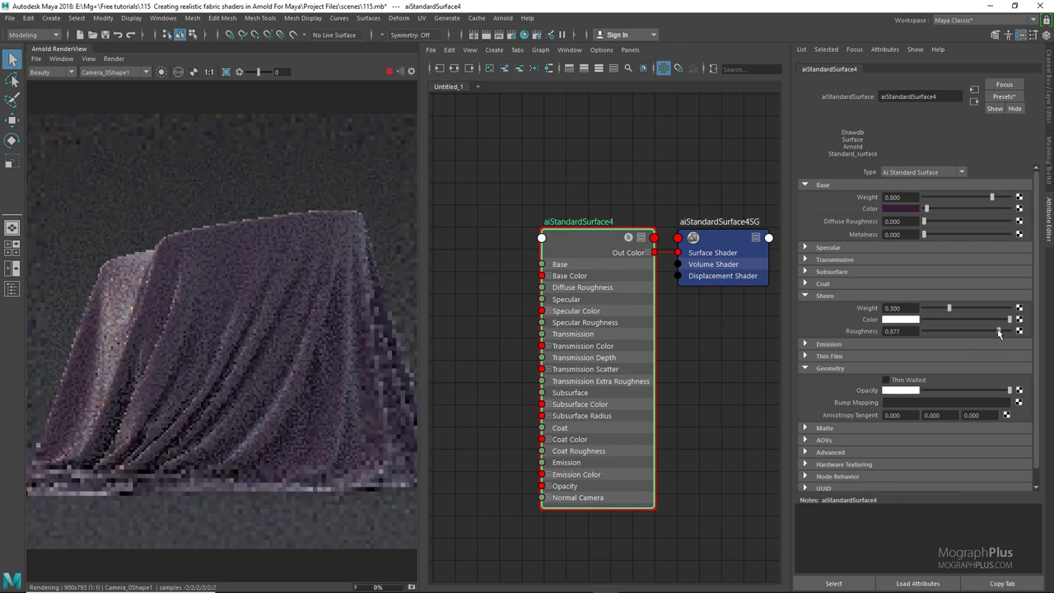
pyautogui.moveTo(999, 331); pyautogui.dragTo(931, 340)
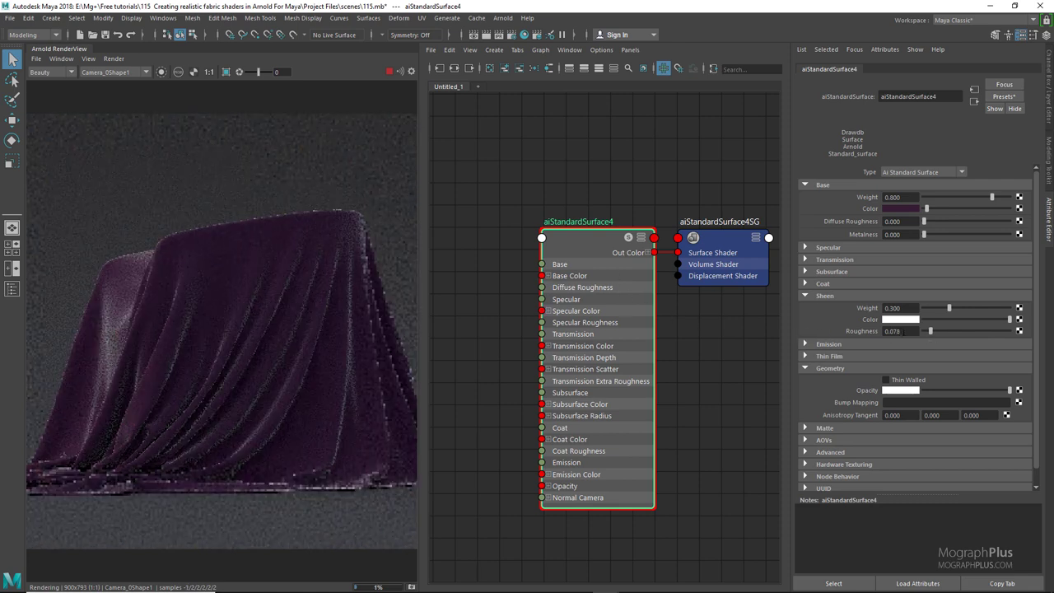
pyautogui.write('0.1')
pyautogui.press('Return')
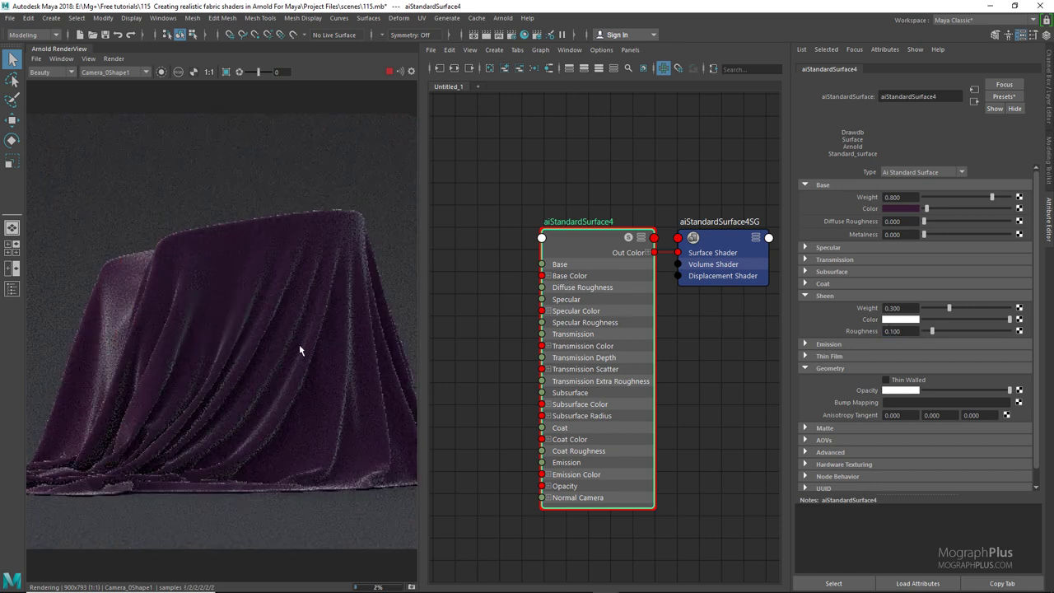
pyautogui.moveTo(931, 331); pyautogui.dragTo(975, 333)
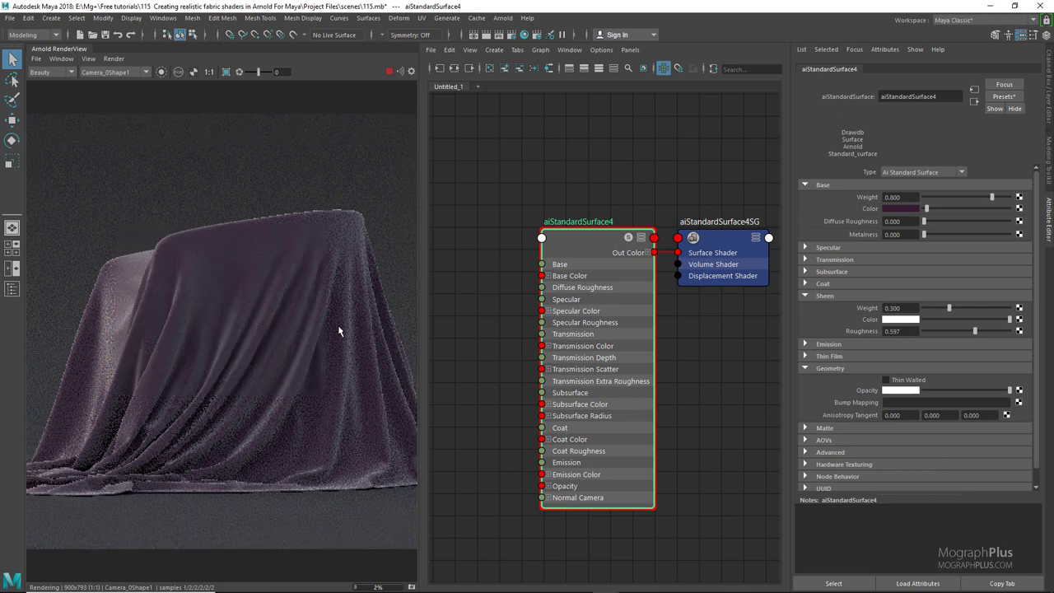
# - Set the sheen weight to 1 and the sheen roughness to 0.1
pyautogui.click(898, 308)
pyautogui.write('1')
pyautogui.click(914, 331)
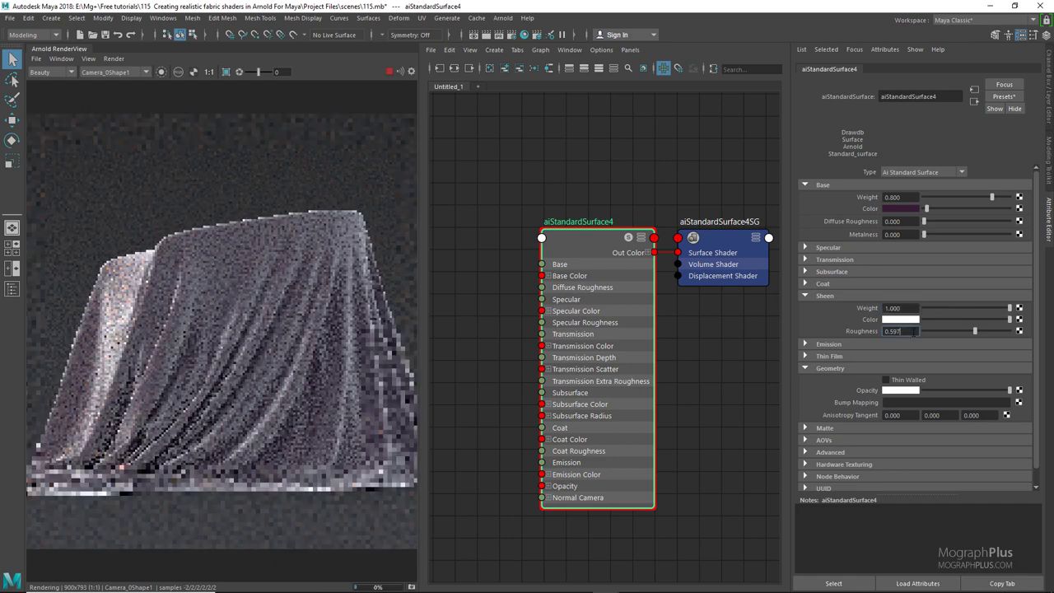
pyautogui.write('0.1')
pyautogui.press('Return')
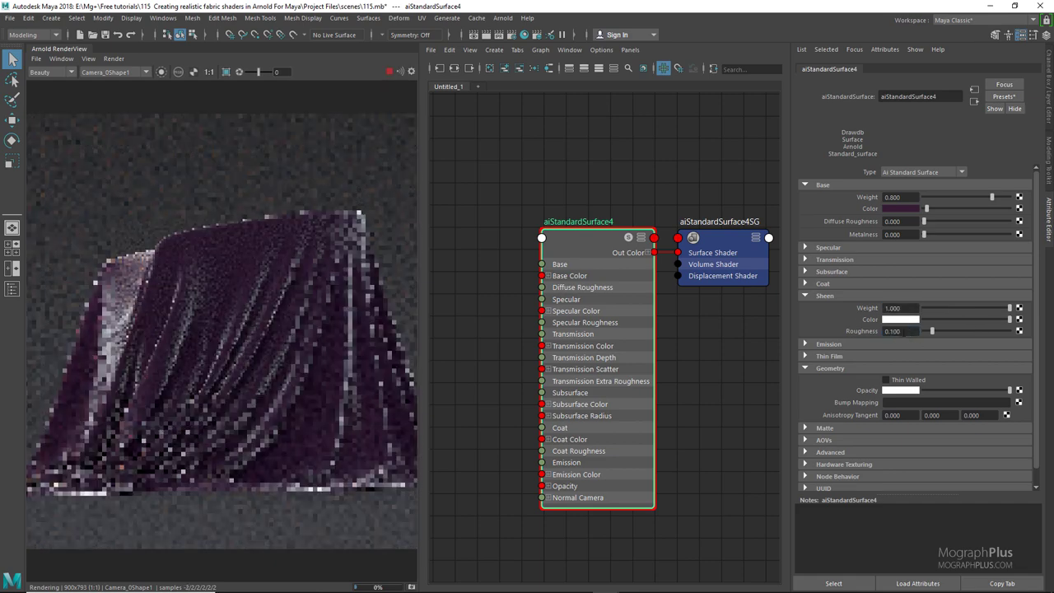
# - Set the sheen color to the light purple palette swatch (H 306.85, S 0.579, V 0.475)
pyautogui.click(897, 320)
pyautogui.click(509, 441)
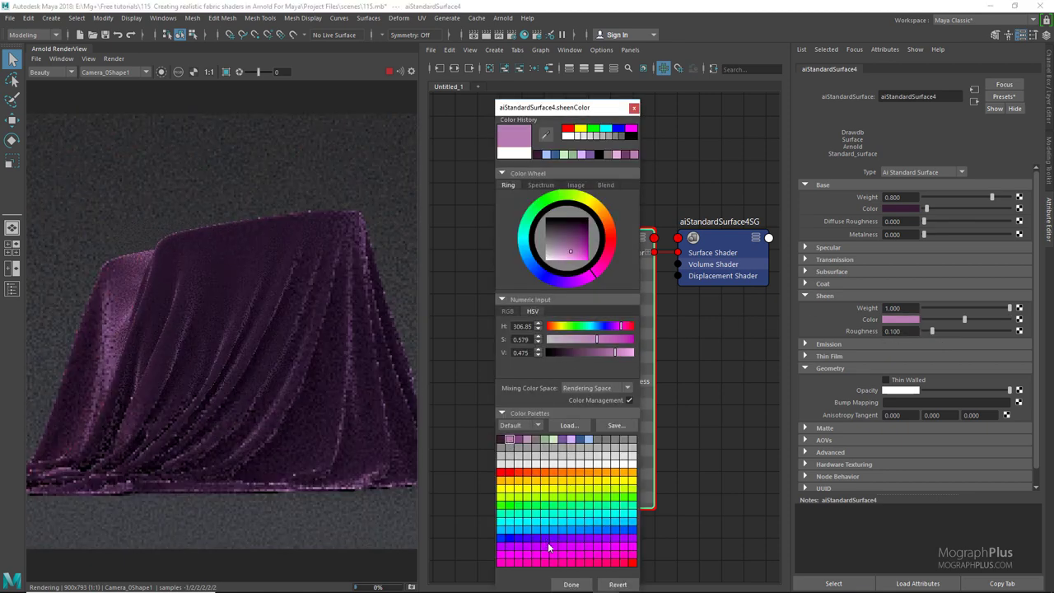
pyautogui.click(568, 583)
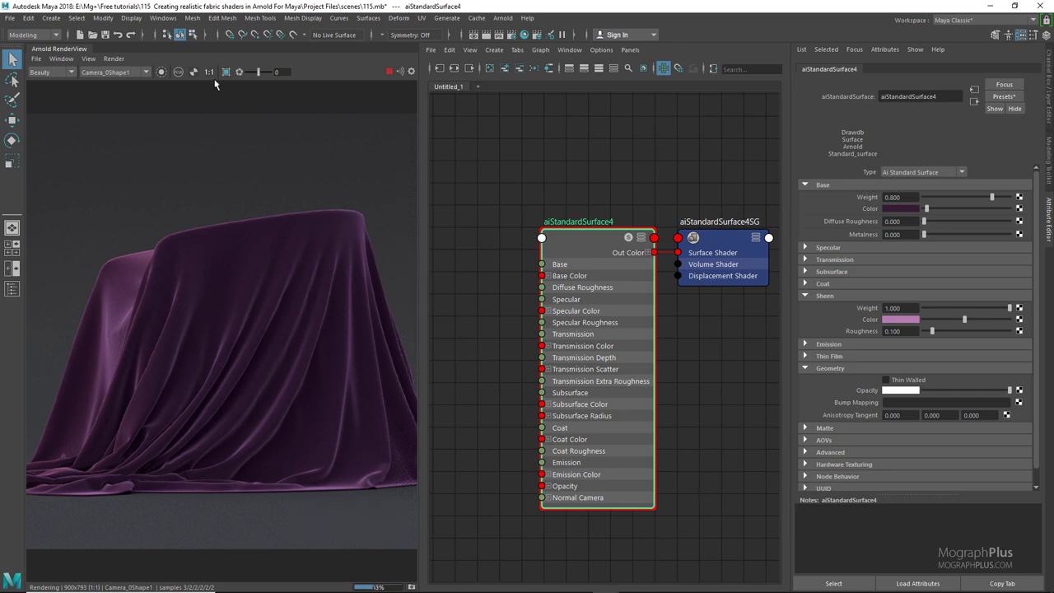
# - Rename the aiStandardSurface4 shader node to Velvet_01
pyautogui.doubleClick(569, 223)
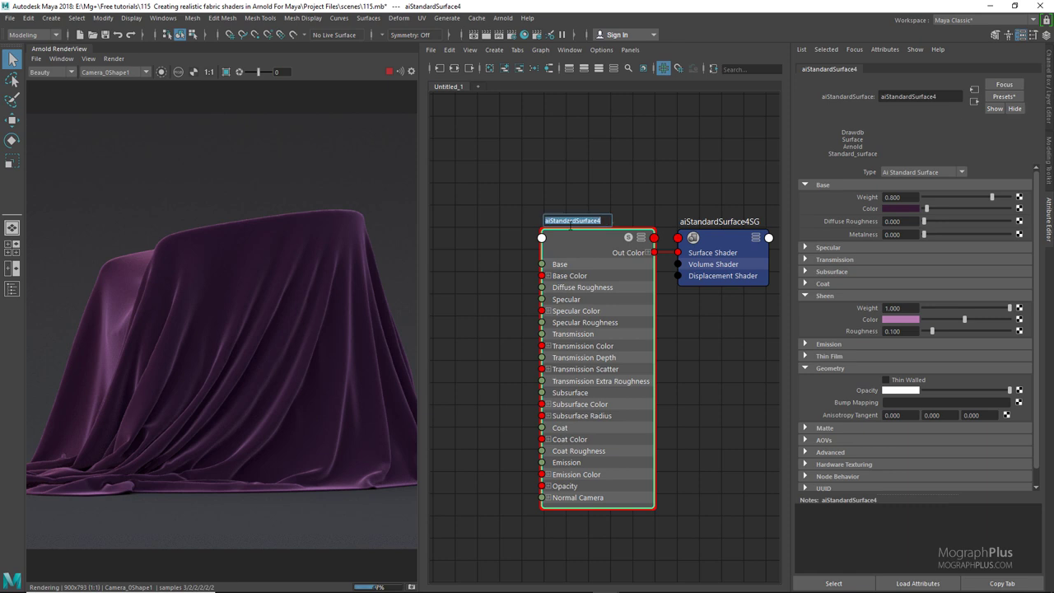
pyautogui.write('Velvet_01')
pyautogui.press('Return')
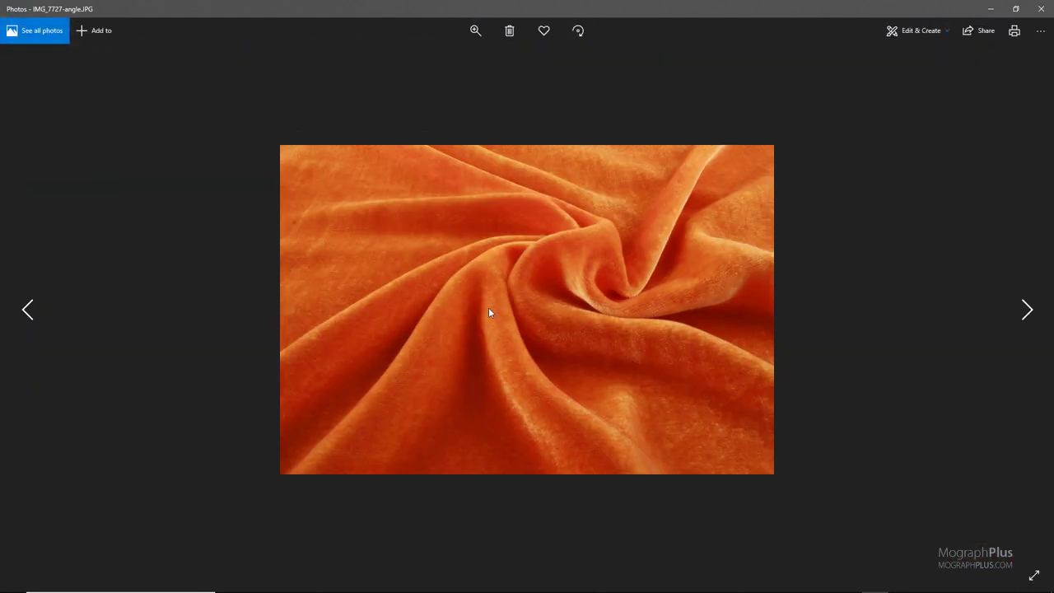
# - Review the orange velvet reference photo again in Photos and return to the Velvet_01 shader graph in Maya
pyautogui.scroll(3, 527, 354)
pyautogui.scroll(2, 532, 352)
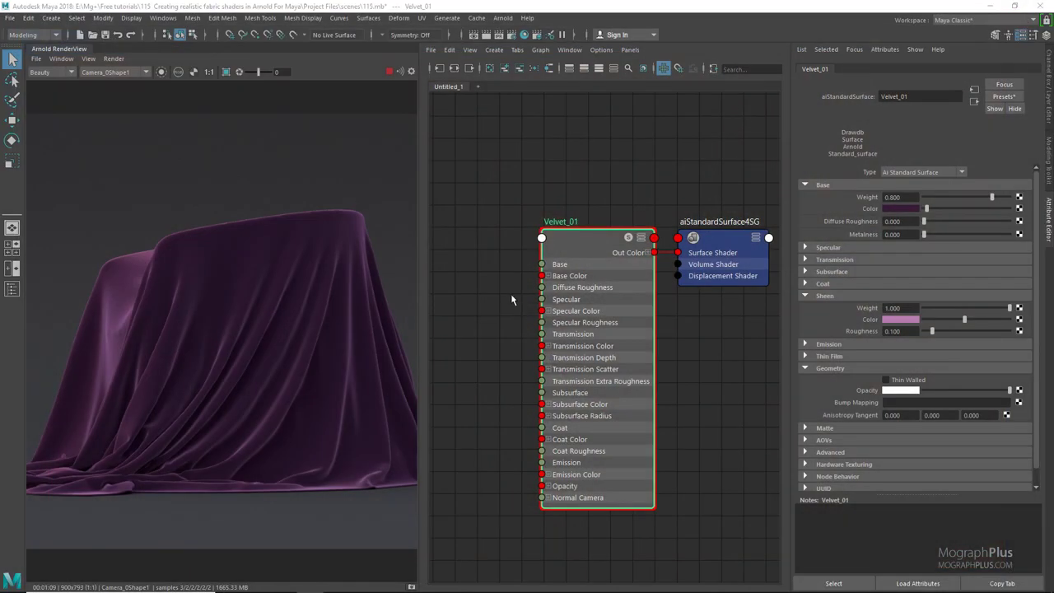
pyautogui.scroll(-2, 511, 299)
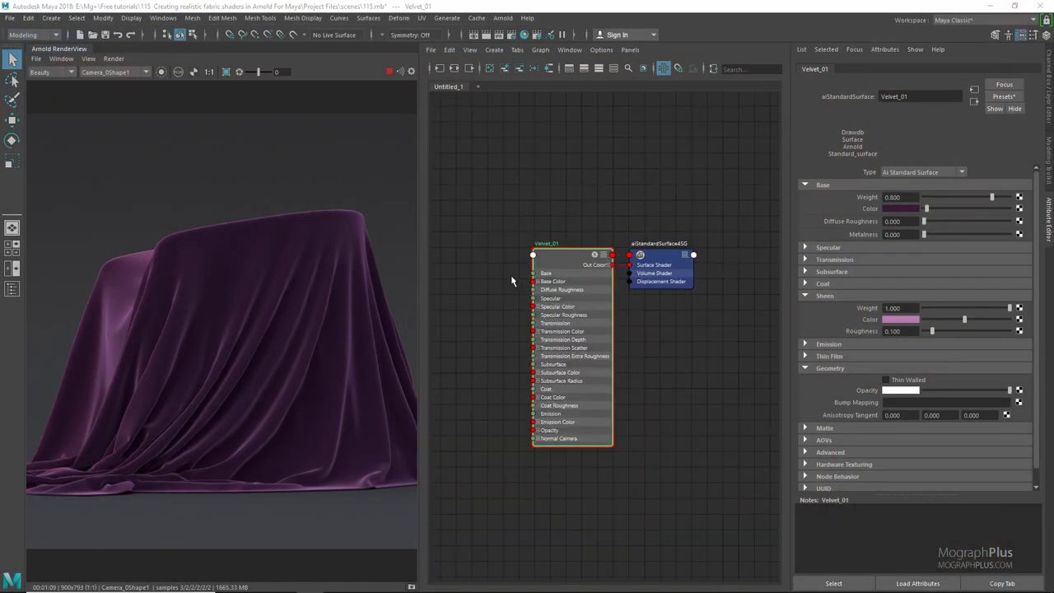
# - Duplicate the Velvet_01 shading network and place the copy below the original in the graph
pyautogui.click(449, 49)
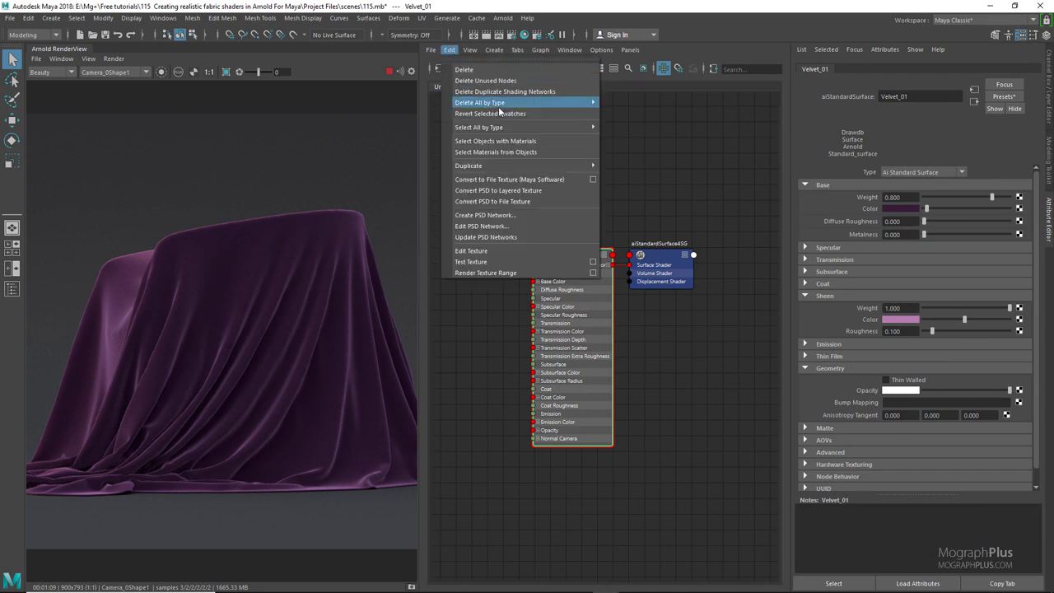
pyautogui.moveTo(549, 168)
pyautogui.click(637, 168)
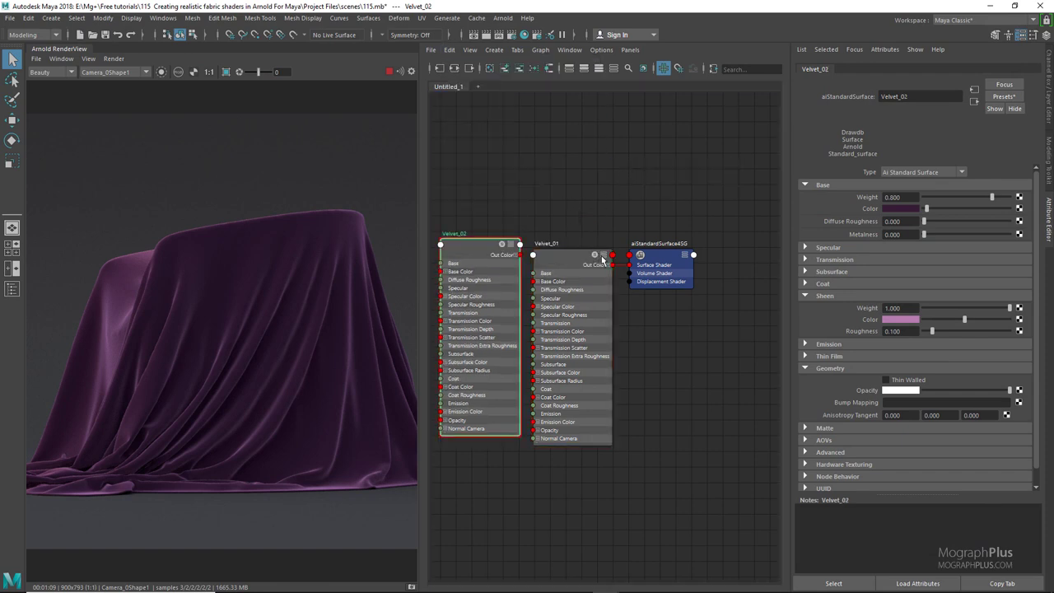
pyautogui.moveTo(476, 252); pyautogui.dragTo(538, 438)
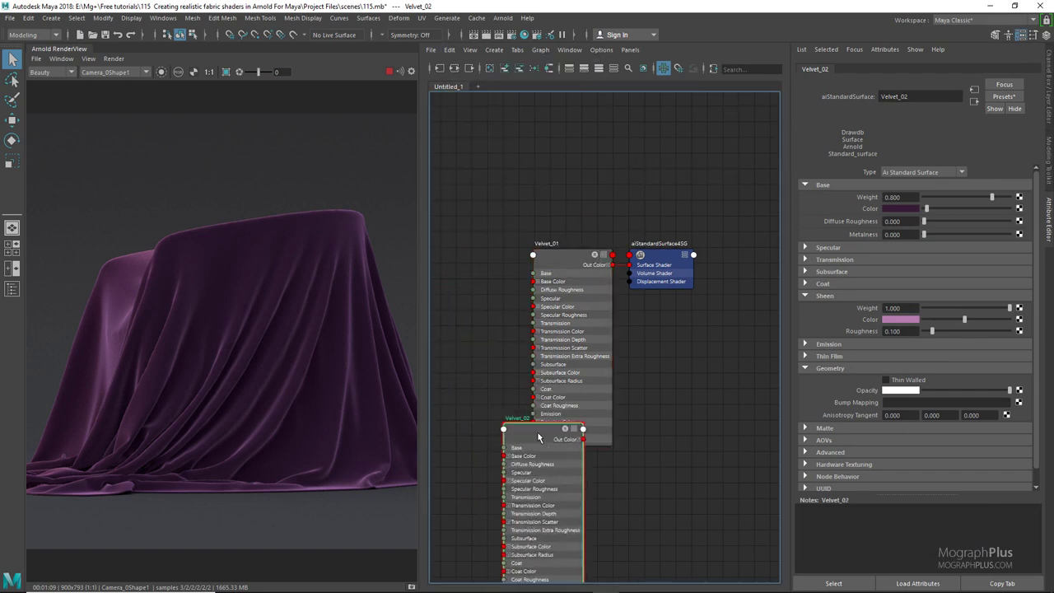
# - Assign the duplicated velvet shader to the draped fabric and spread the two shader networks apart in the graph
pyautogui.click(263, 287)
pyautogui.moveTo(517, 431); pyautogui.dragTo(520, 351, button='right')
pyautogui.moveTo(544, 256); pyautogui.dragTo(577, 473)
pyautogui.moveTo(578, 243); pyautogui.dragTo(528, 149)
pyautogui.moveTo(650, 247); pyautogui.dragTo(680, 338)
pyautogui.keyDown('alt'); pyautogui.moveTo(565, 327); pyautogui.dragTo(575, 243, button='middle'); pyautogui.keyUp('alt')
# - Rename the duplicated Velvet_02 shader to Velvet_pattern
pyautogui.doubleClick(562, 347)
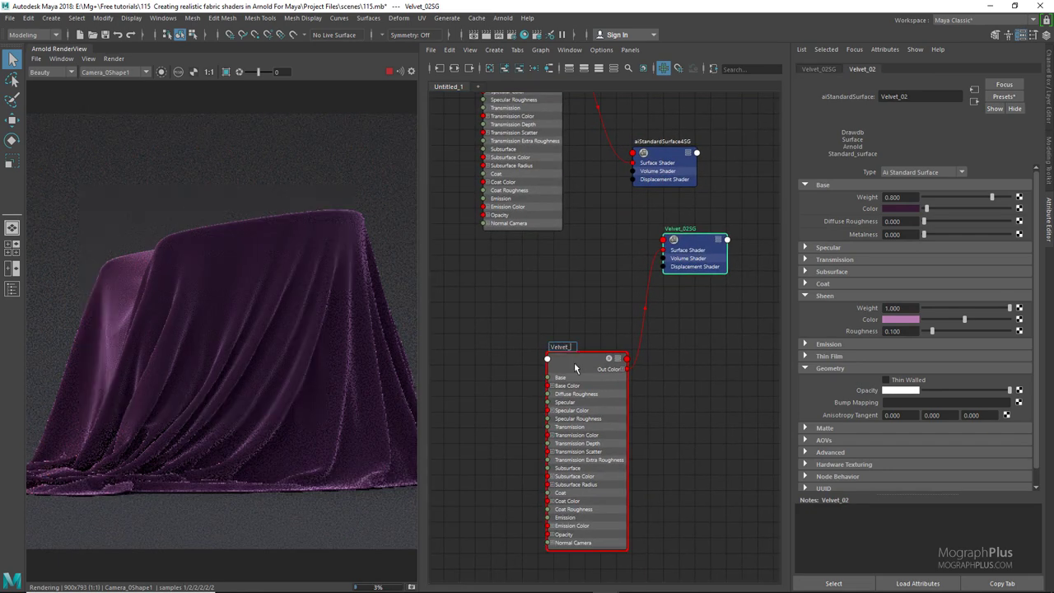
pyautogui.write('Velvet_pattern')
pyautogui.press('Return')
# - Create a file texture node beside Velvet_pattern and load FabPattern.jpg from the sourceimages folder into it
pyautogui.moveTo(566, 433); pyautogui.dragTo(474, 422)
pyautogui.write('file')
pyautogui.press('Return')
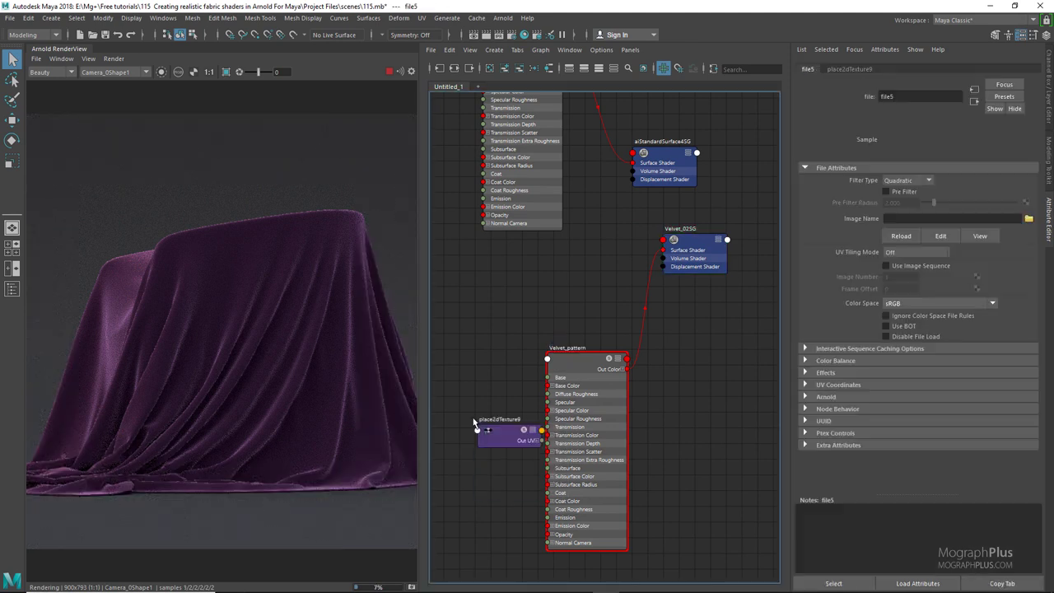
pyautogui.click(1028, 219)
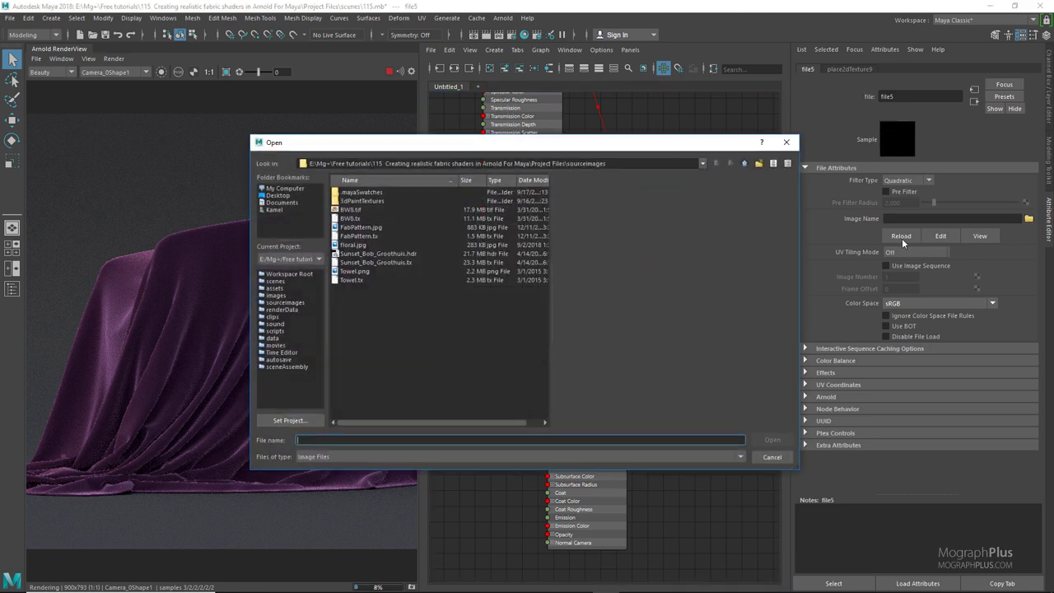
pyautogui.doubleClick(374, 228)
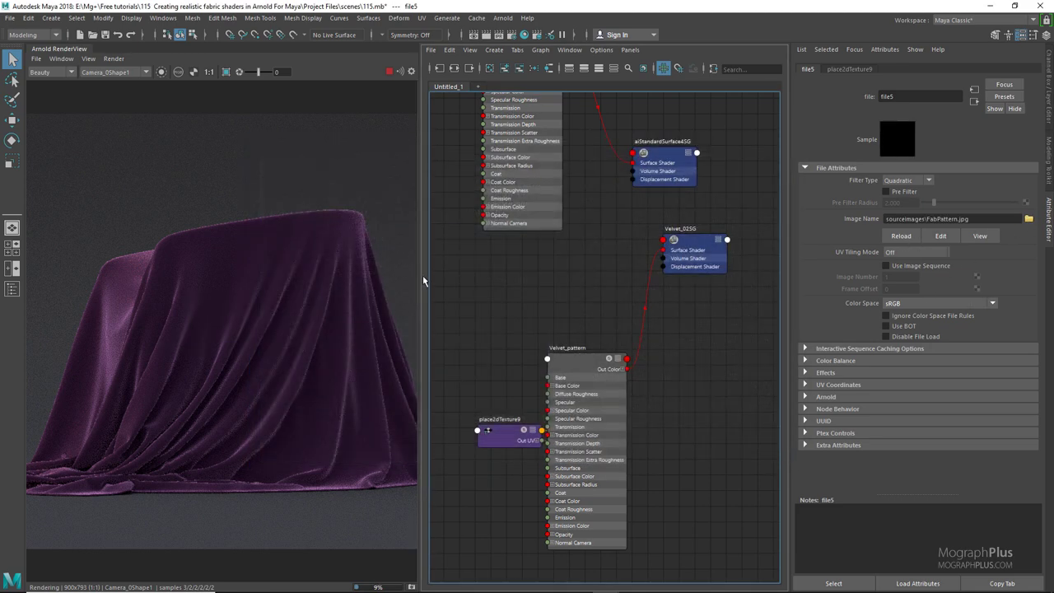
# - Connect the FabPattern file texture to the Bump Mapping attribute of the Velvet_pattern shader
pyautogui.click(658, 354)
pyautogui.keyDown('alt'); pyautogui.moveTo(553, 335); pyautogui.dragTo(505, 235, button='middle'); pyautogui.keyUp('alt')
pyautogui.scroll(3, 576, 284)
pyautogui.scroll(-3, 576, 284)
pyautogui.moveTo(664, 145); pyautogui.dragTo(779, 257)
pyautogui.scroll(3, 563, 313)
pyautogui.click(679, 212)
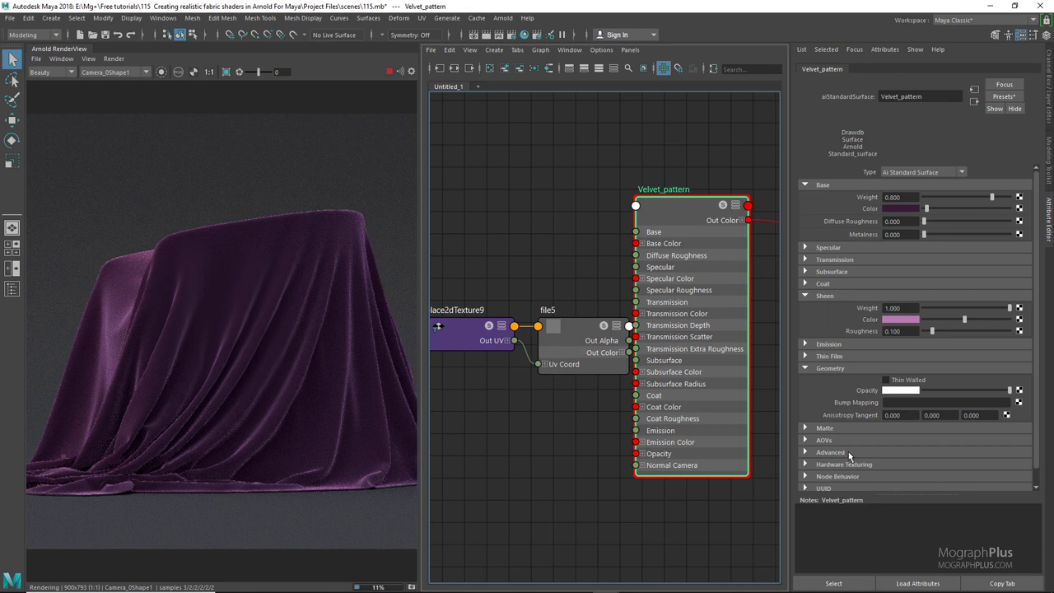
pyautogui.scroll(-1, 848, 451)
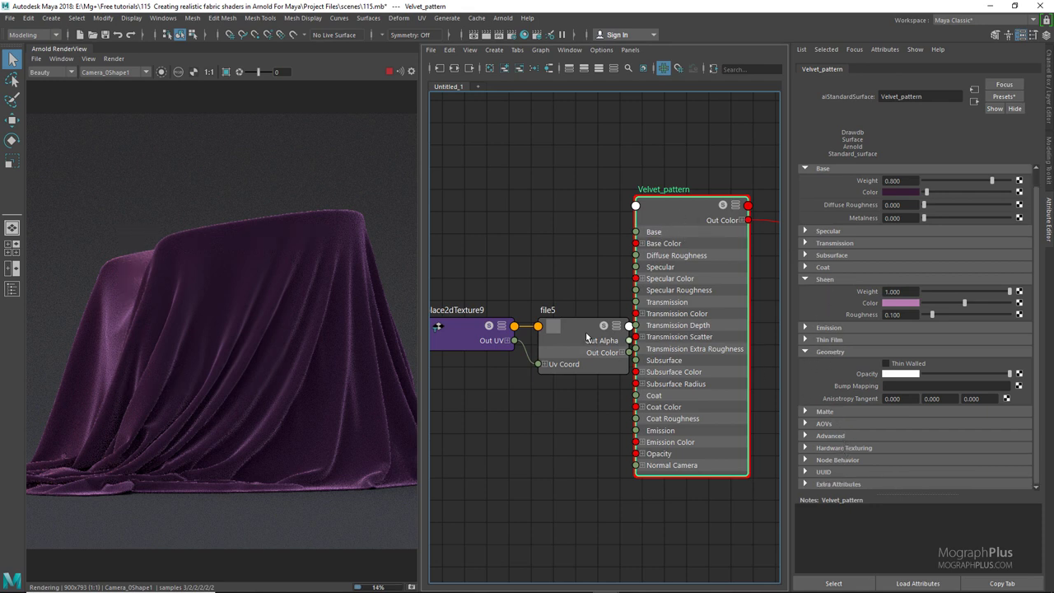
pyautogui.moveTo(798, 396); pyautogui.dragTo(842, 386, button='middle')
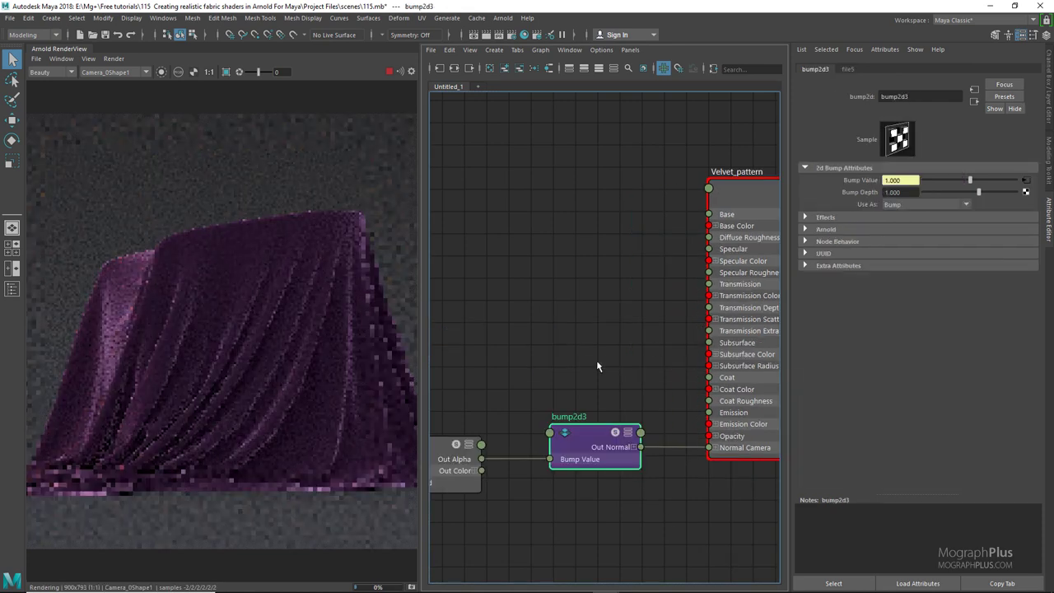
# - Set the bump depth of the fabric pattern's bump2d node to 0.75
pyautogui.click(906, 192)
pyautogui.press('BackSpace')
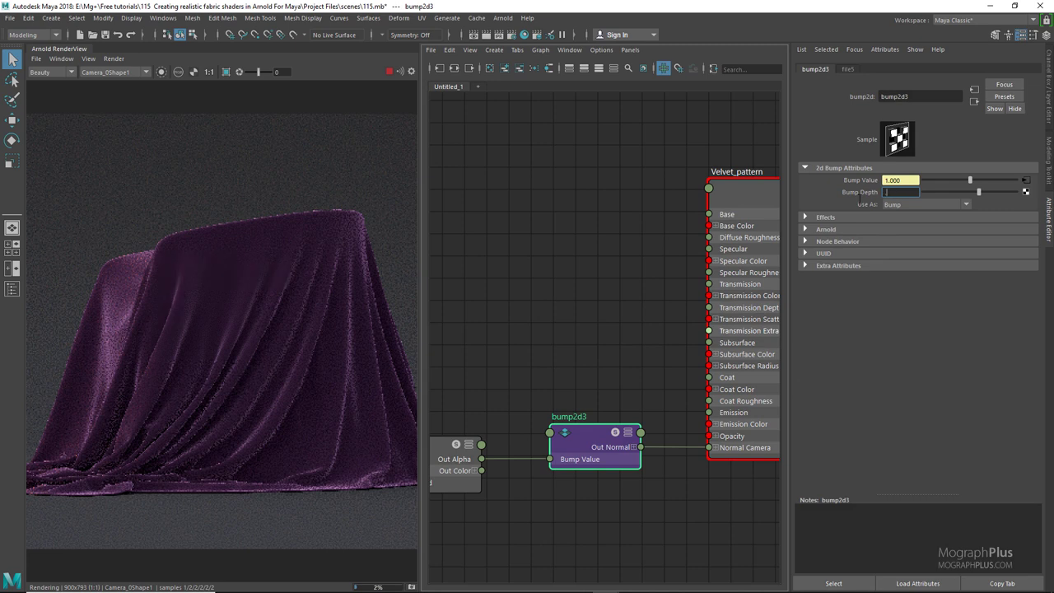
pyautogui.write('.75')
pyautogui.press('Return')
# - Set the Repeat UV of the fabric pattern's place2dTexture node to 0.2 by 0.2 and inspect the rendered pattern up close
pyautogui.keyDown('alt'); pyautogui.moveTo(636, 223); pyautogui.dragTo(591, 228, button='middle'); pyautogui.keyUp('alt')
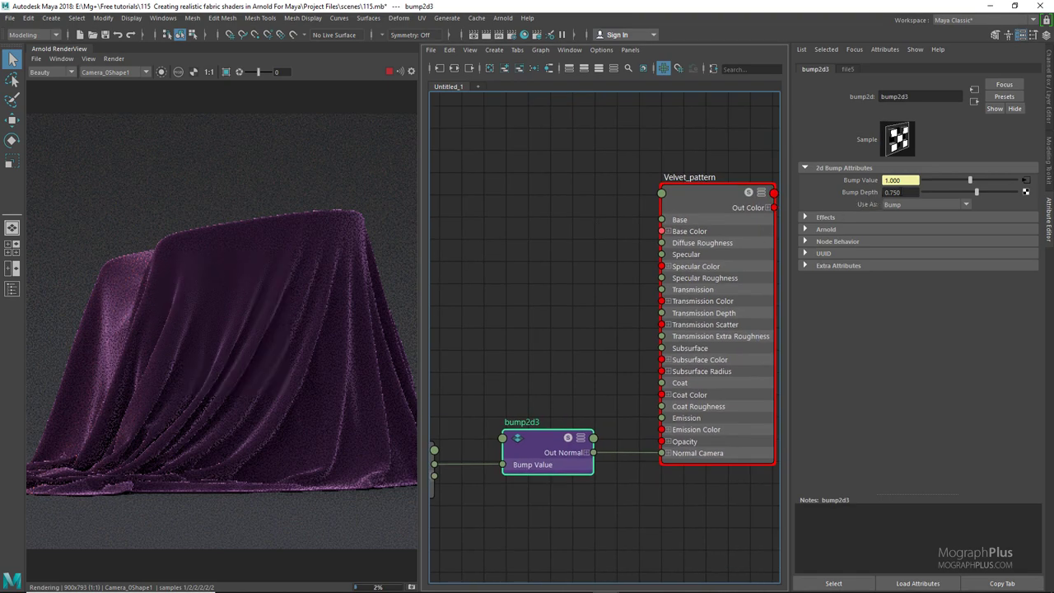
pyautogui.scroll(-3, 648, 243)
pyautogui.scroll(2, 593, 252)
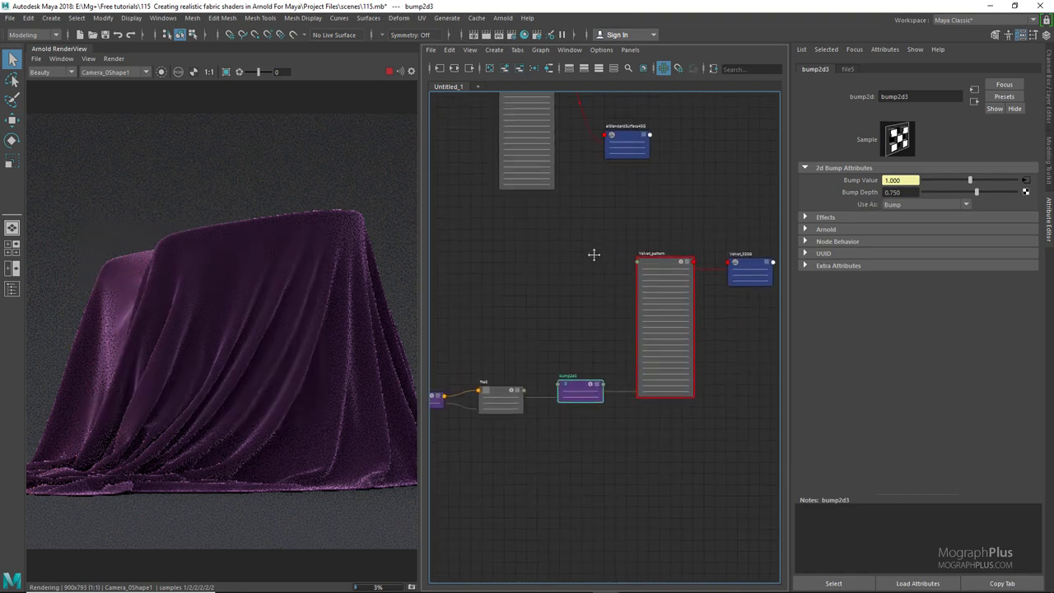
pyautogui.keyDown('alt'); pyautogui.moveTo(593, 252); pyautogui.dragTo(623, 233, button='middle'); pyautogui.keyUp('alt')
pyautogui.press('3')
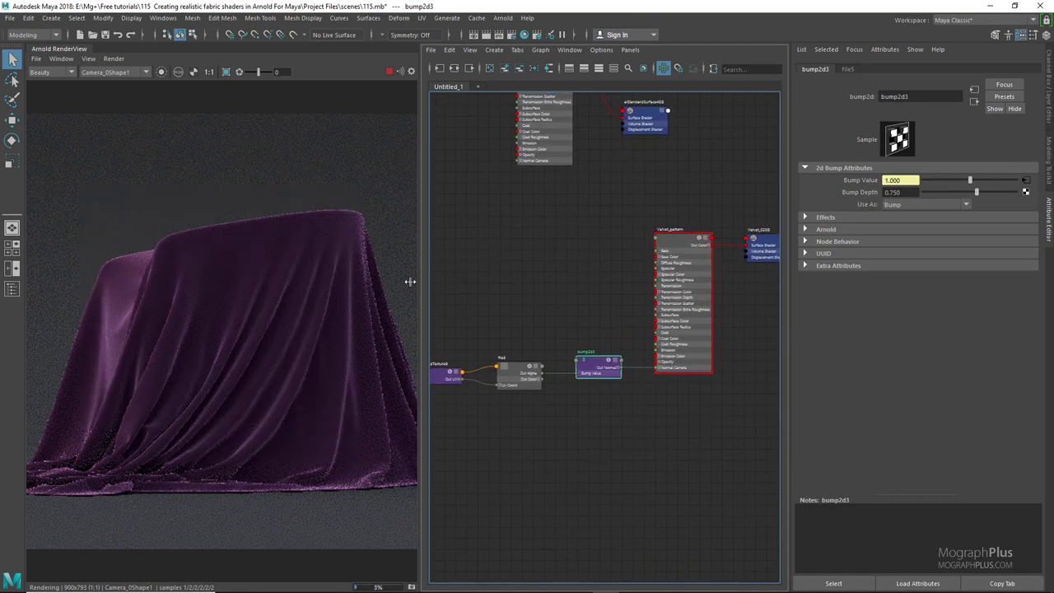
pyautogui.scroll(2, 505, 362)
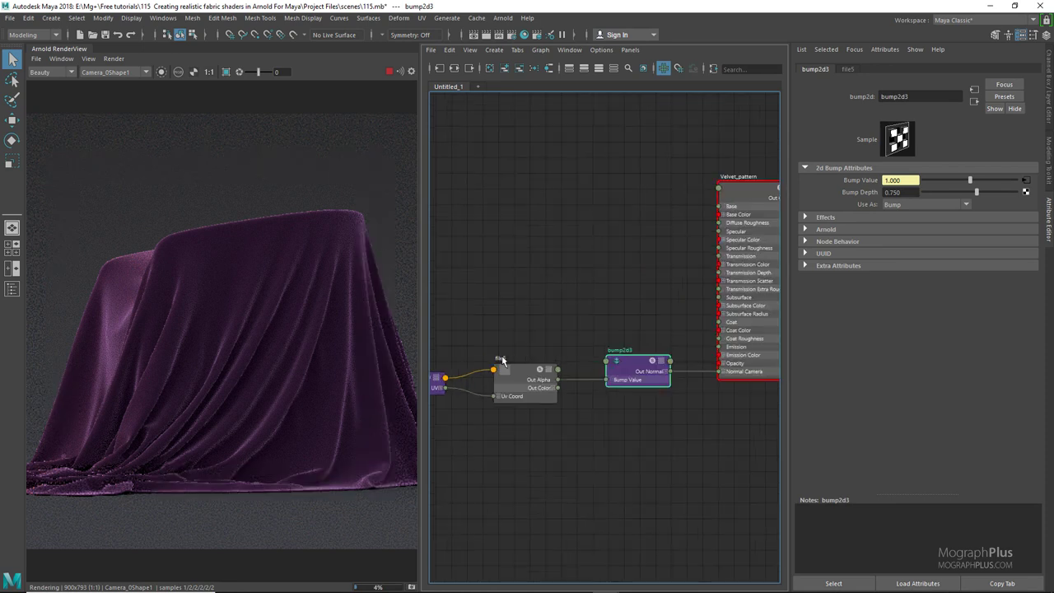
pyautogui.click(506, 368)
pyautogui.keyDown('alt'); pyautogui.moveTo(446, 353); pyautogui.dragTo(530, 352, button='middle'); pyautogui.keyUp('alt')
pyautogui.click(512, 372)
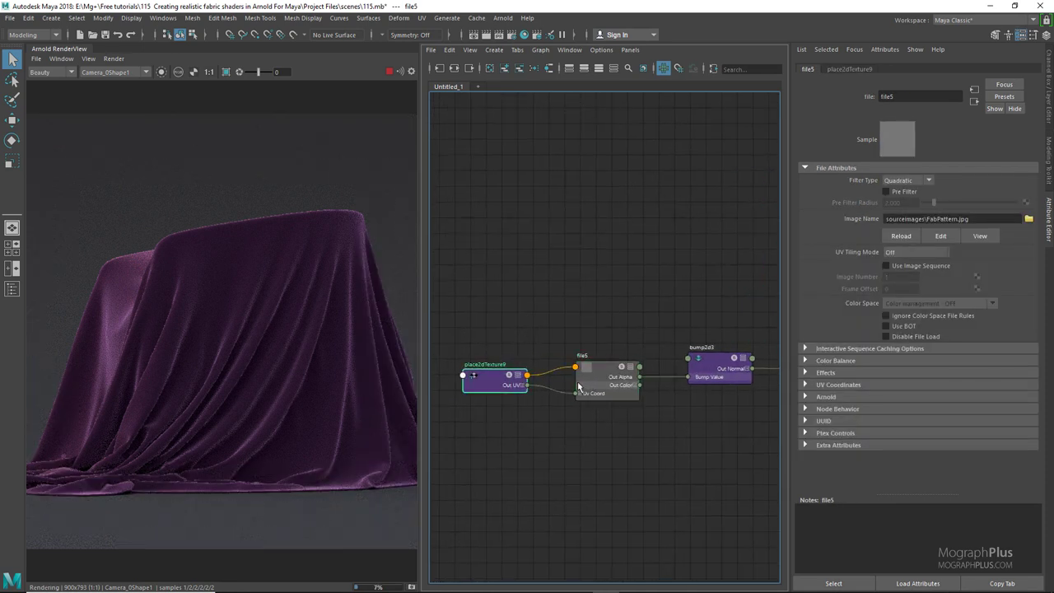
pyautogui.click(894, 265)
pyautogui.doubleClick(894, 265)
pyautogui.press('BackSpace')
pyautogui.write('0.2')
pyautogui.press('Tab')
pyautogui.write('0.2')
pyautogui.press('Return')
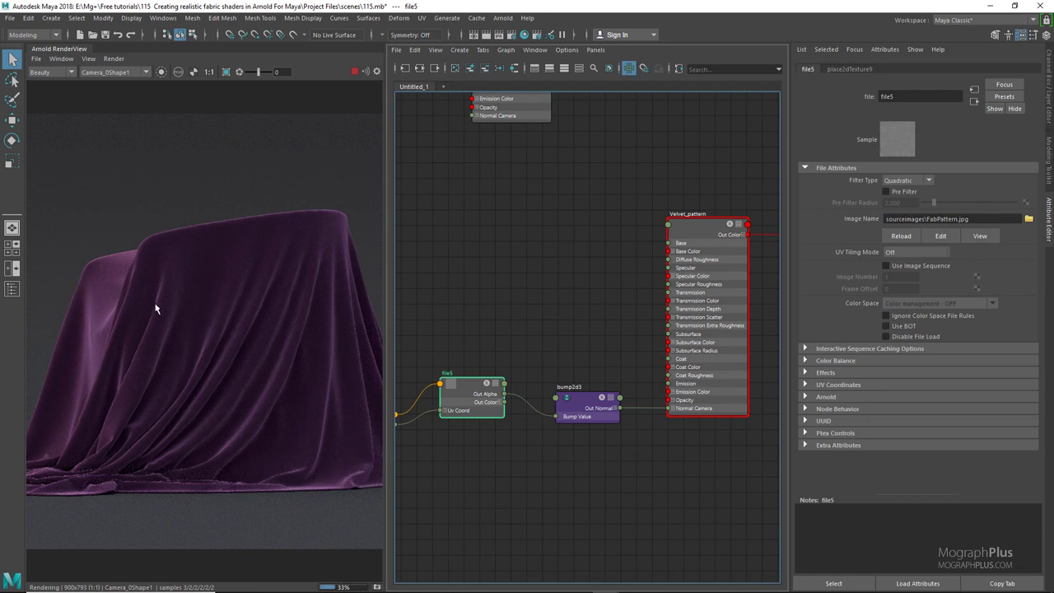
pyautogui.scroll(3, 154, 308)
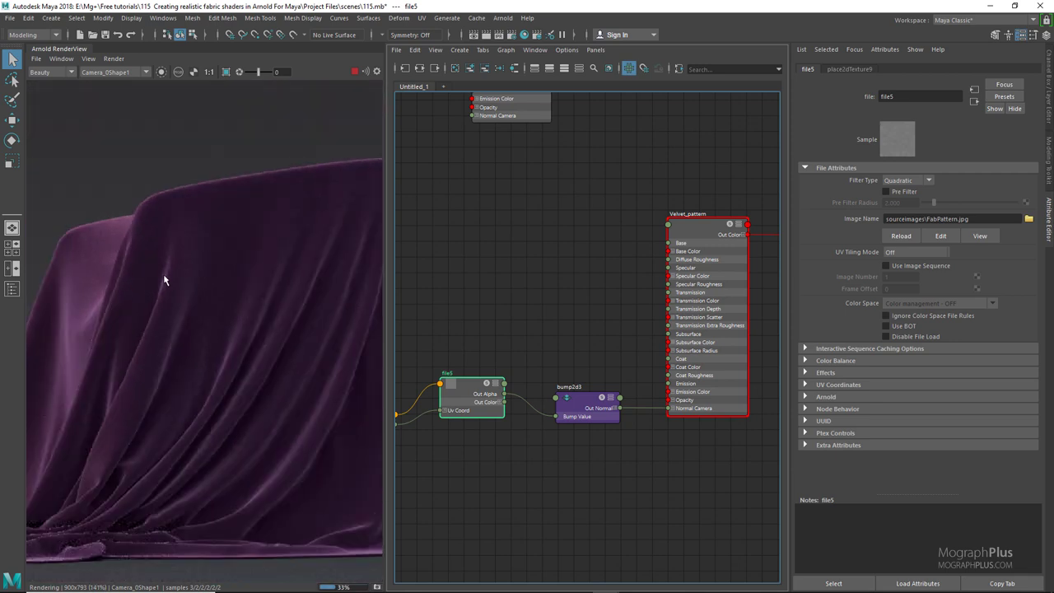
pyautogui.scroll(-3, 163, 275)
pyautogui.scroll(-3, 601, 256)
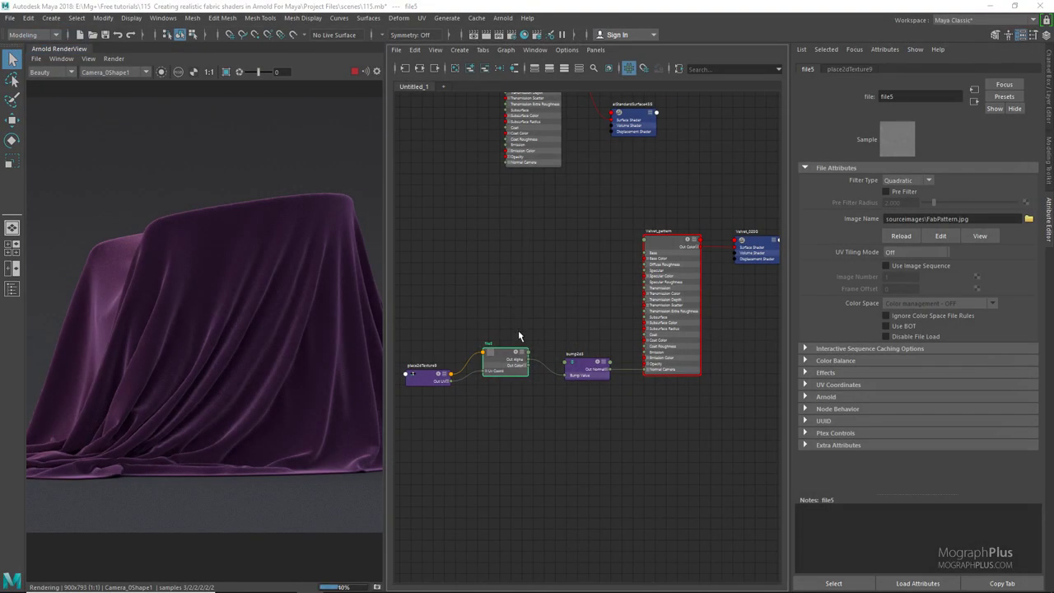
# - Duplicate the Velvet_01 shading network again and place the copy below the Velvet_pattern network
pyautogui.keyDown('alt'); pyautogui.moveTo(529, 266); pyautogui.dragTo(505, 230, button='middle'); pyautogui.keyUp('alt')
pyautogui.keyDown('alt'); pyautogui.moveTo(513, 271); pyautogui.dragTo(543, 365, button='middle'); pyautogui.keyUp('alt')
pyautogui.click(555, 229)
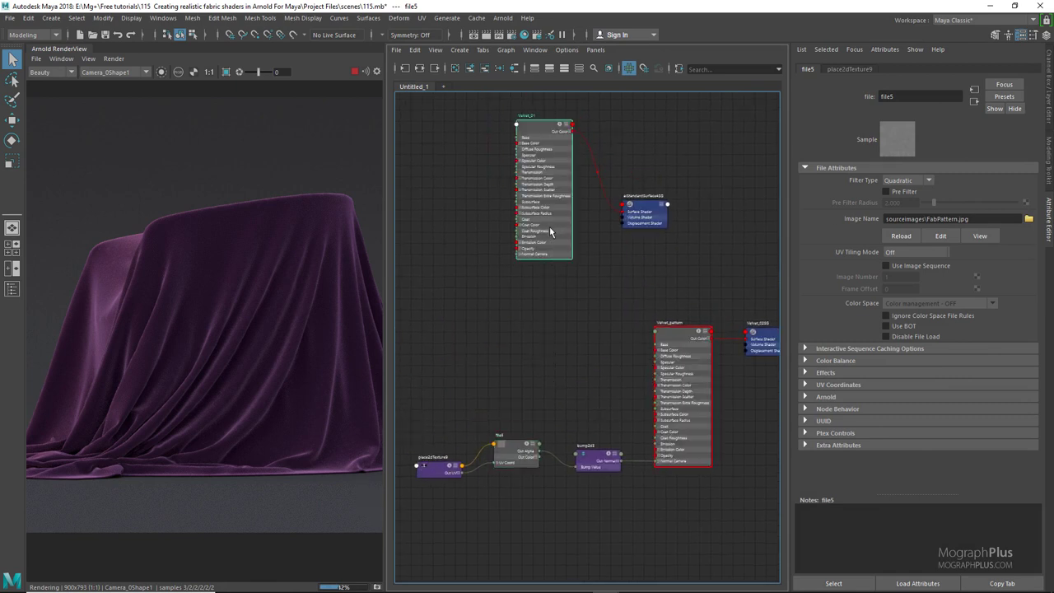
pyautogui.click(415, 51)
pyautogui.moveTo(482, 166)
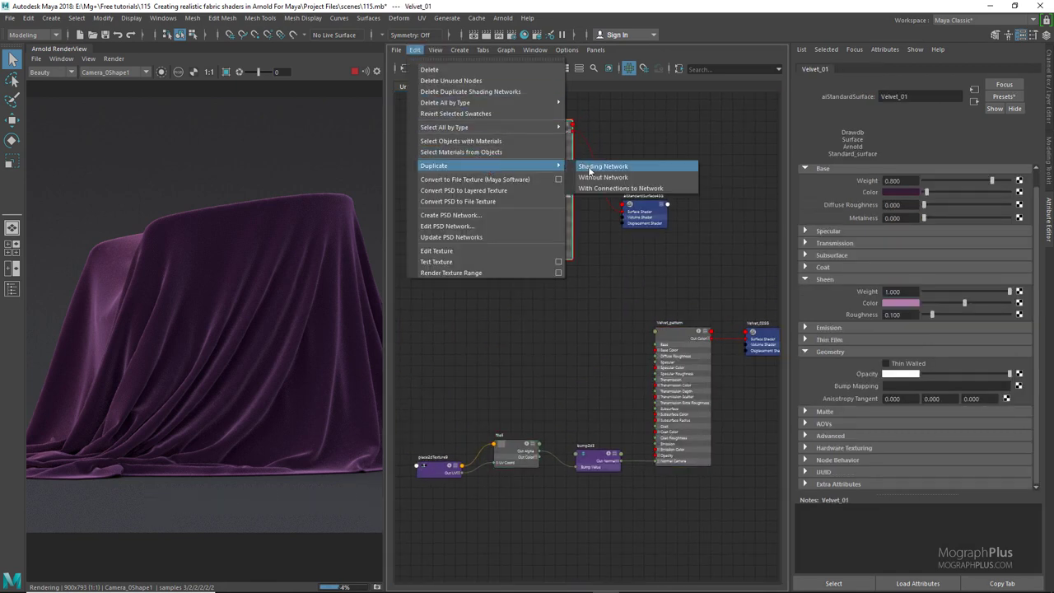
pyautogui.click(592, 171)
pyautogui.keyDown('alt'); pyautogui.moveTo(562, 293); pyautogui.dragTo(536, 157, button='middle'); pyautogui.keyUp('alt')
pyautogui.moveTo(542, 236)
pyautogui.mouseDown()
pyautogui.moveTo(610, 427)
pyautogui.moveTo(680, 428)
pyautogui.mouseUp()
pyautogui.keyDown('alt'); pyautogui.moveTo(680, 427); pyautogui.dragTo(602, 251, button='middle'); pyautogui.keyUp('alt')
pyautogui.scroll(2, 513, 294)
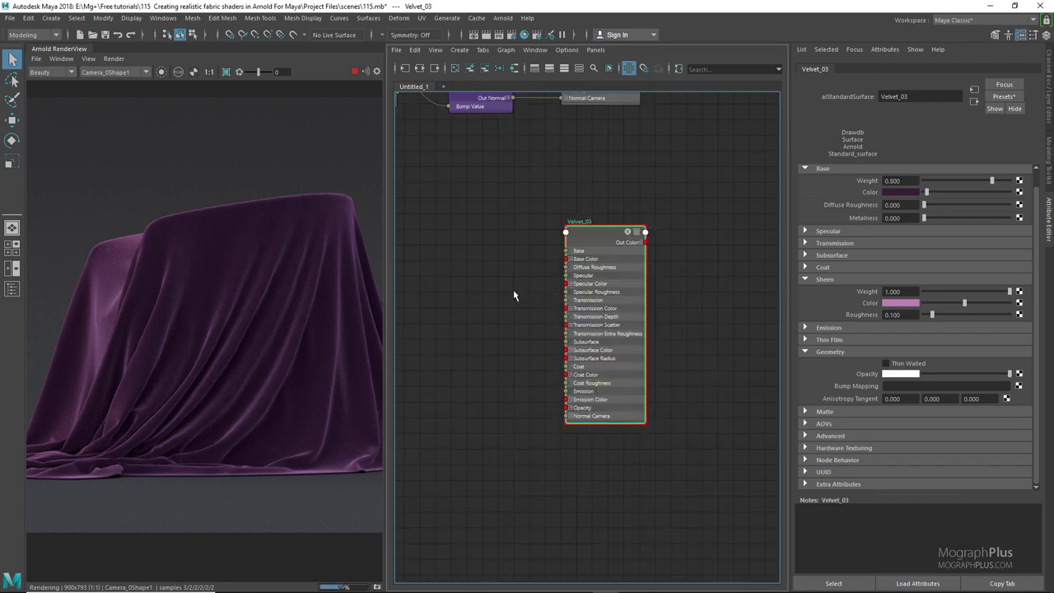
pyautogui.keyDown('alt'); pyautogui.moveTo(513, 294); pyautogui.dragTo(511, 195, button='middle'); pyautogui.keyUp('alt')
pyautogui.keyDown('alt'); pyautogui.moveTo(508, 258); pyautogui.dragTo(506, 252, button='middle'); pyautogui.keyUp('alt')
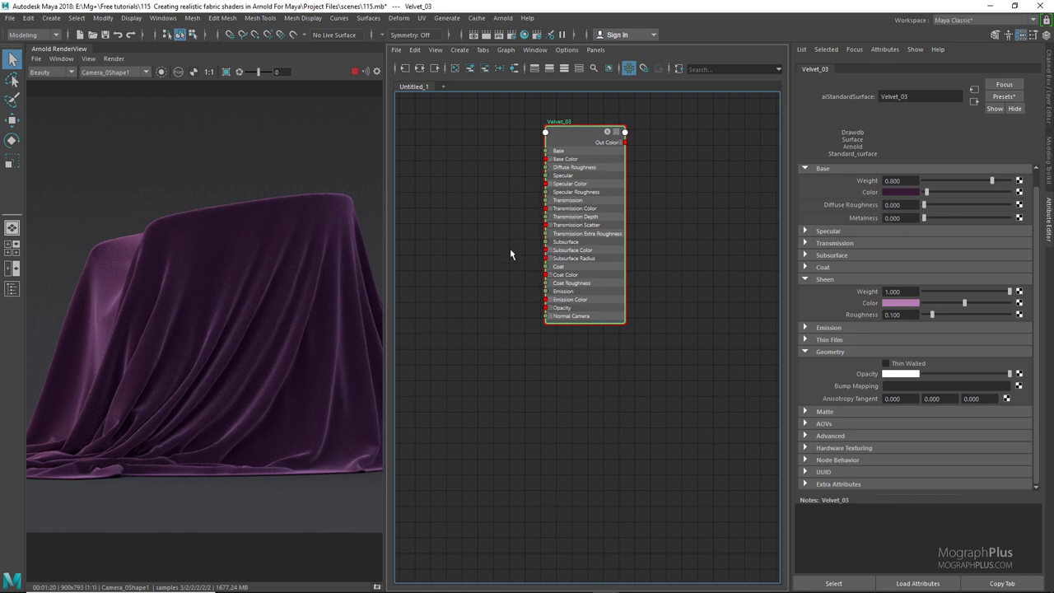
# - Duplicate the Velvet_03 shading network and place the copy directly below it
pyautogui.click(415, 49)
pyautogui.moveTo(479, 165)
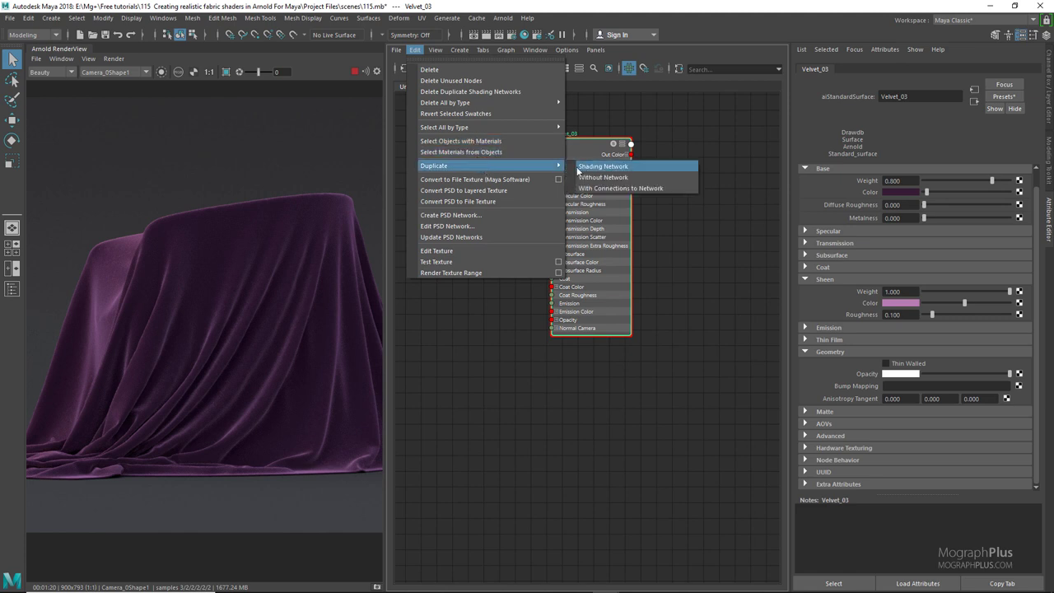
pyautogui.click(601, 165)
pyautogui.click(585, 377)
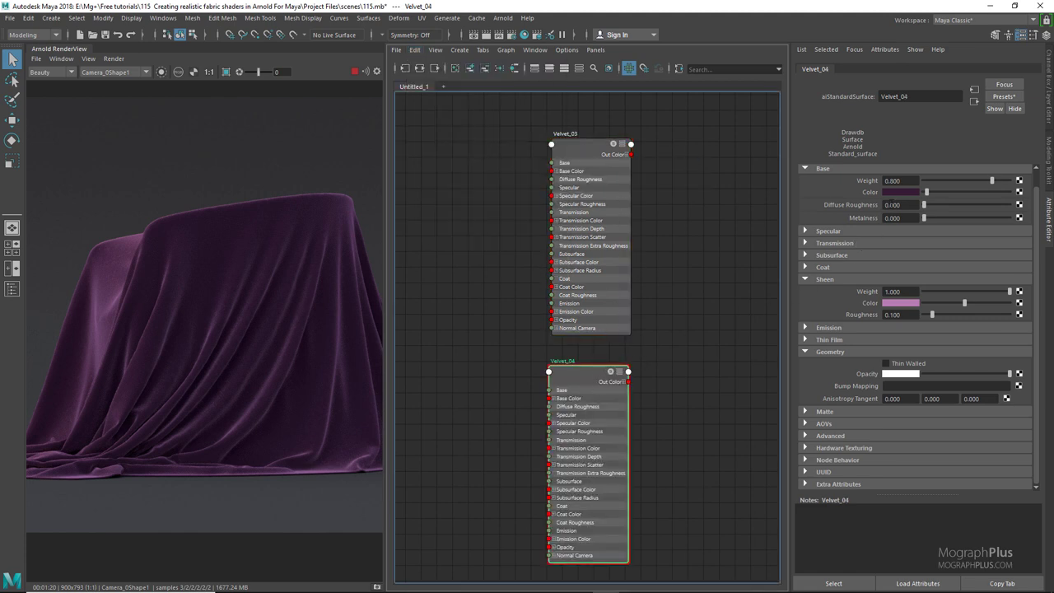
# - Set the base color of Velvet_04 to the brighter purple palette swatch (H 300, S 0.667, V 0.210)
pyautogui.click(889, 192)
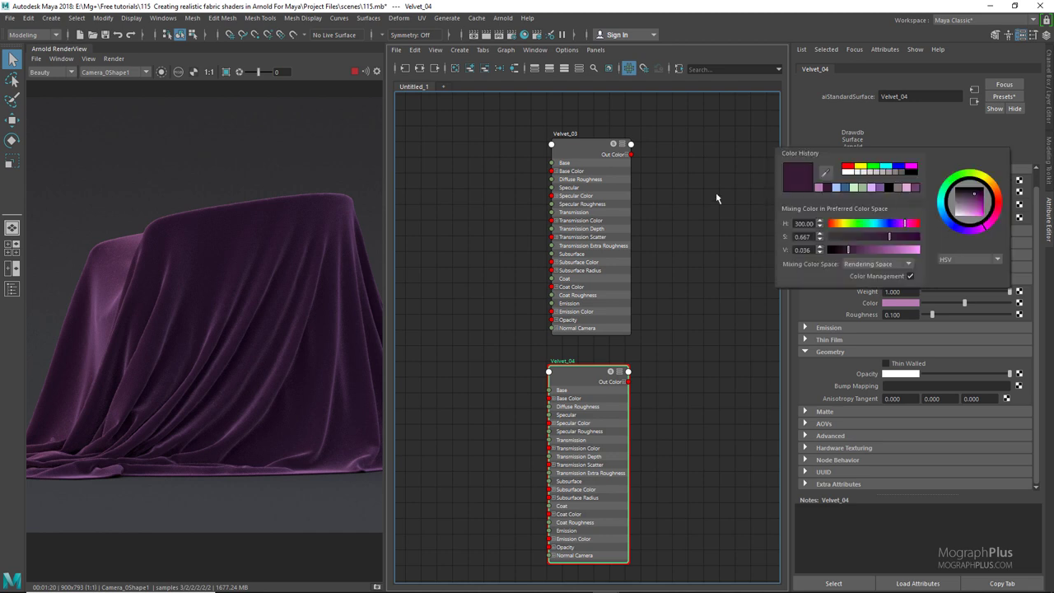
pyautogui.click(910, 192)
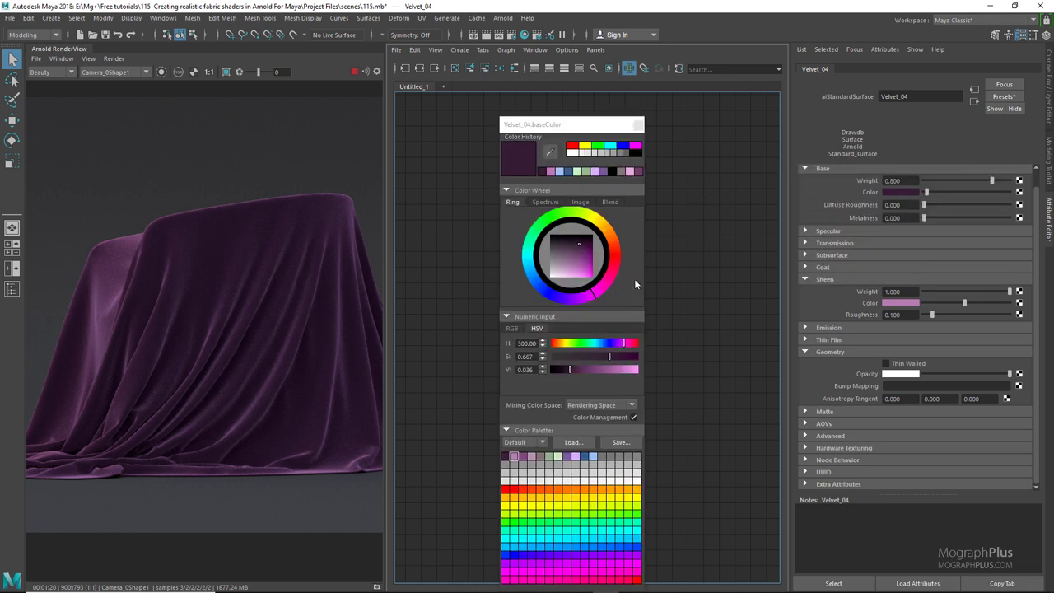
pyautogui.click(523, 458)
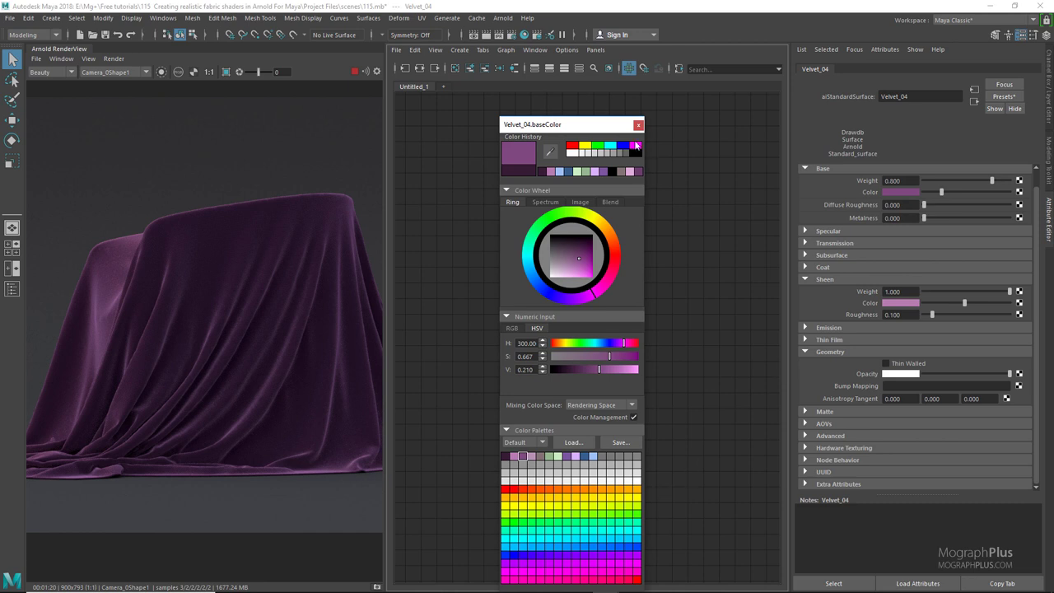
pyautogui.moveTo(580, 125); pyautogui.dragTo(574, 50)
pyautogui.click(552, 525)
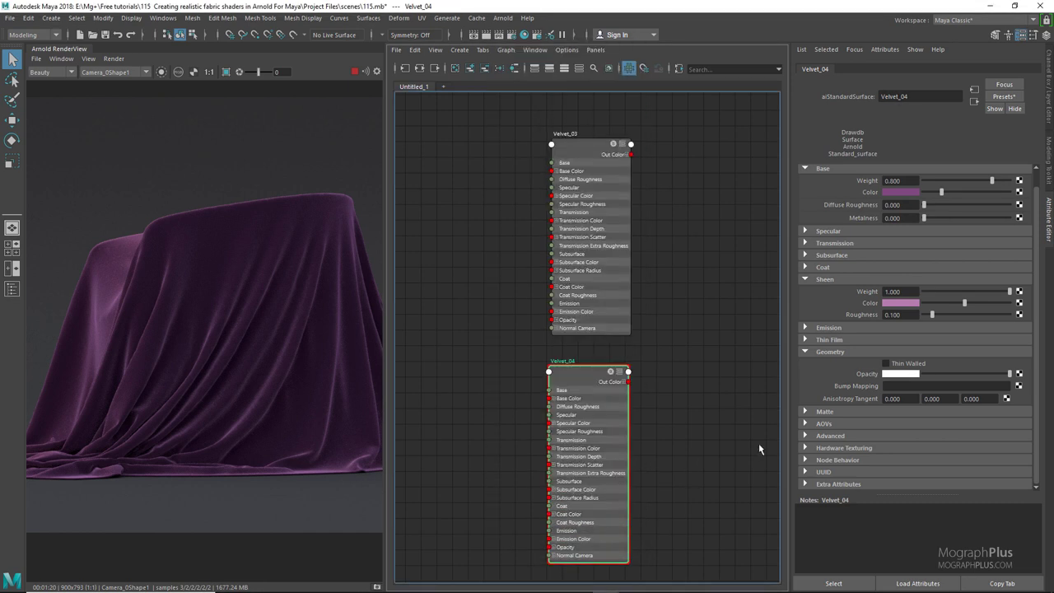
# - Set the sheen color of Velvet_04 to a paler purple swatch from the palette
pyautogui.click(890, 303)
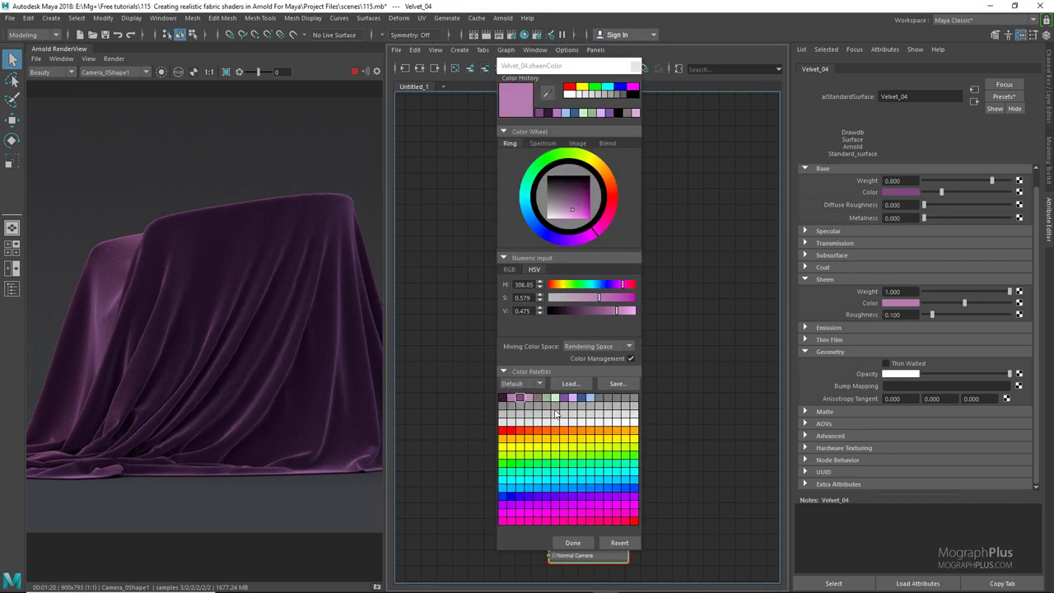
pyautogui.click(535, 403)
pyautogui.click(572, 542)
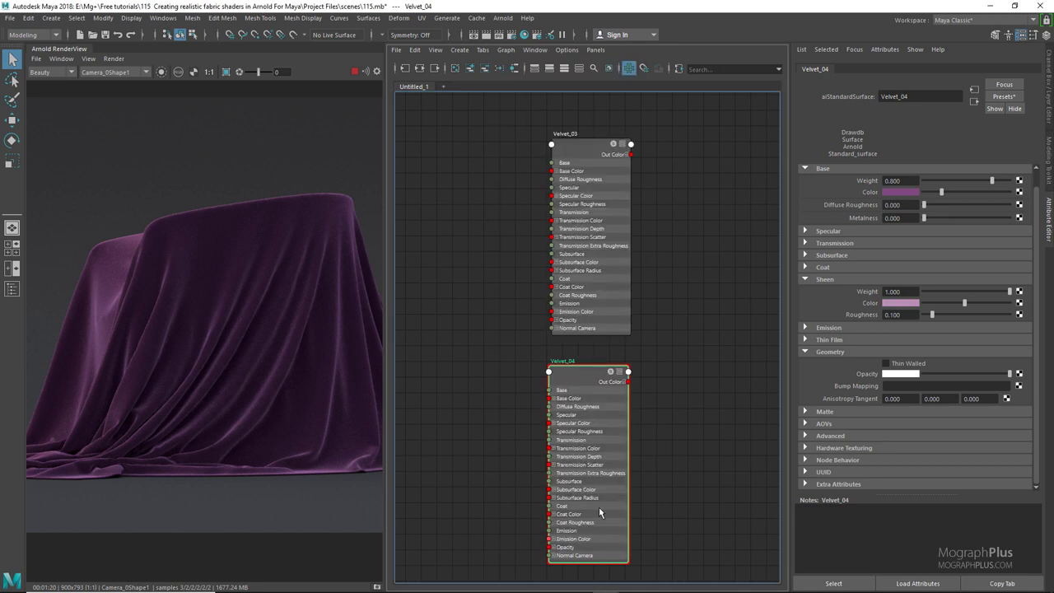
# - Create an aiLayerShader node beside the Velvet_03 and Velvet_04 shaders
pyautogui.click(670, 330)
pyautogui.press('Tab')
pyautogui.write('layer')
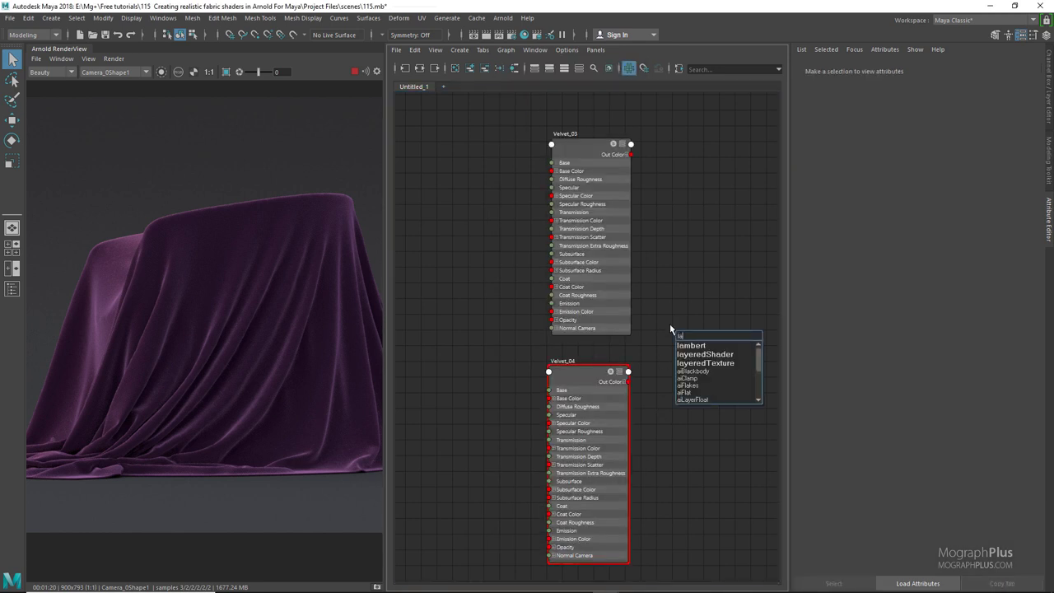
pyautogui.press('Down')
pyautogui.press('Down')
pyautogui.press('Down')
pyautogui.press('Down')
pyautogui.press('Down')
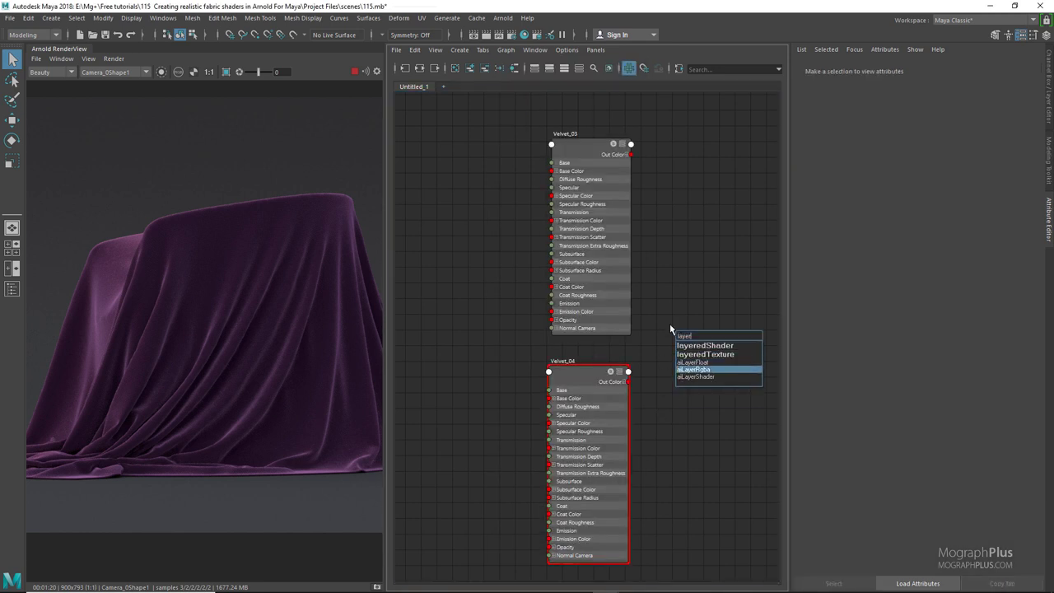
pyautogui.press('Return')
# - Assign the aiLayerShader material to the draped fabric and show its layer attributes alongside both velvet shaders
pyautogui.click(205, 254)
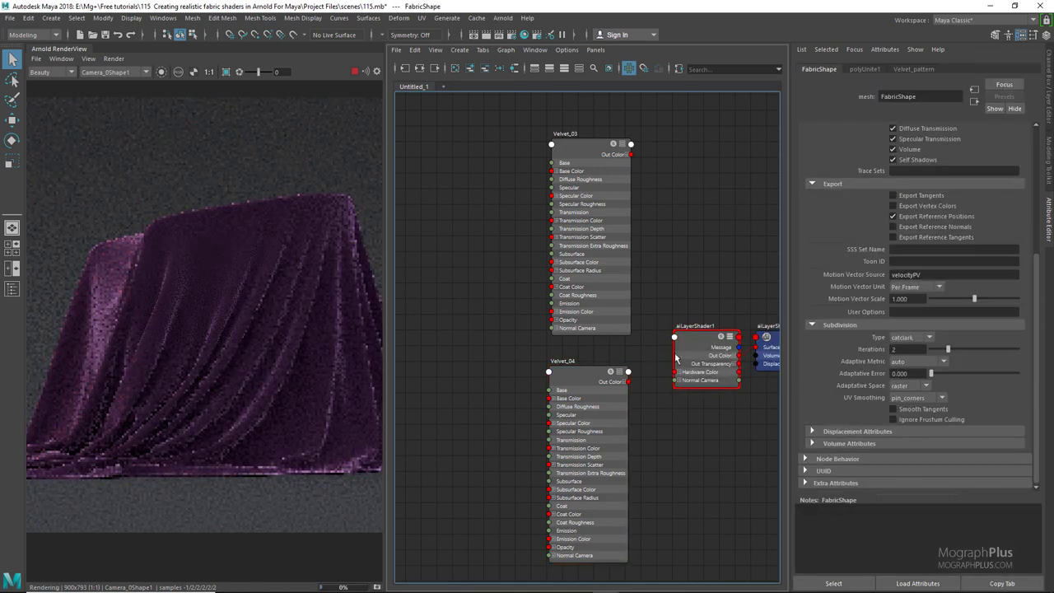
pyautogui.moveTo(689, 337); pyautogui.dragTo(690, 316, button='right')
pyautogui.press('a')
pyautogui.click(625, 313)
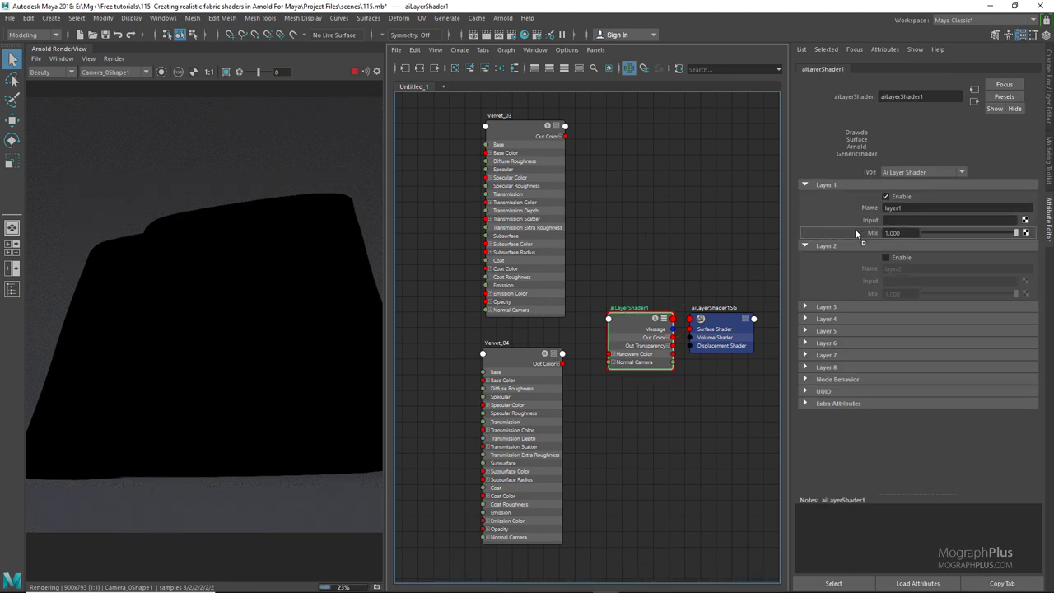
# - Connect Velvet_03 to the input of layer 1, then enable layer 2 and connect Velvet_04 to its input
pyautogui.moveTo(851, 222); pyautogui.dragTo(852, 221, button='middle')
pyautogui.click(887, 257)
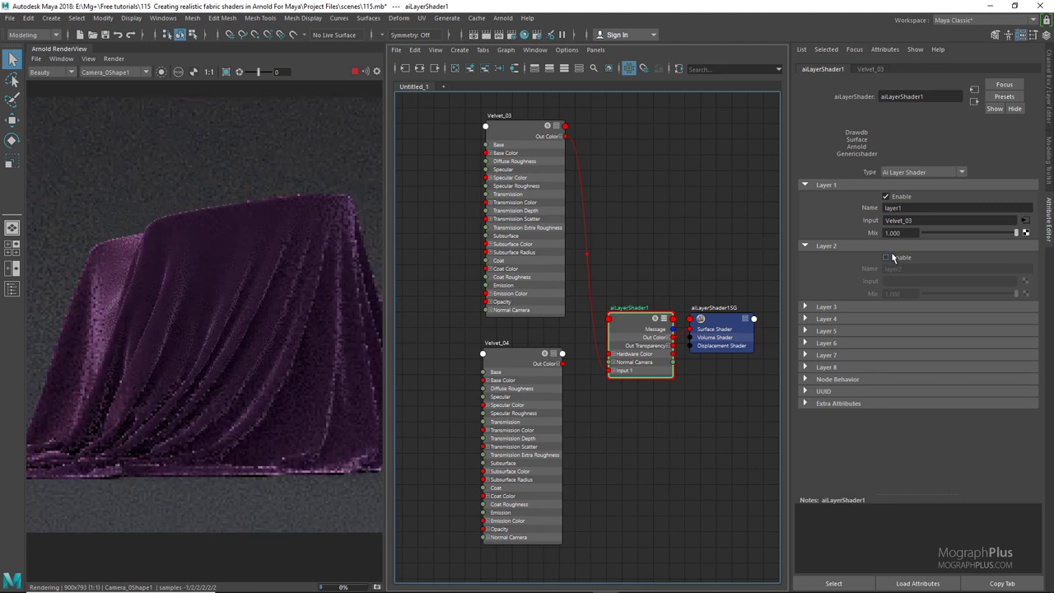
pyautogui.moveTo(515, 356); pyautogui.dragTo(832, 283, button='middle')
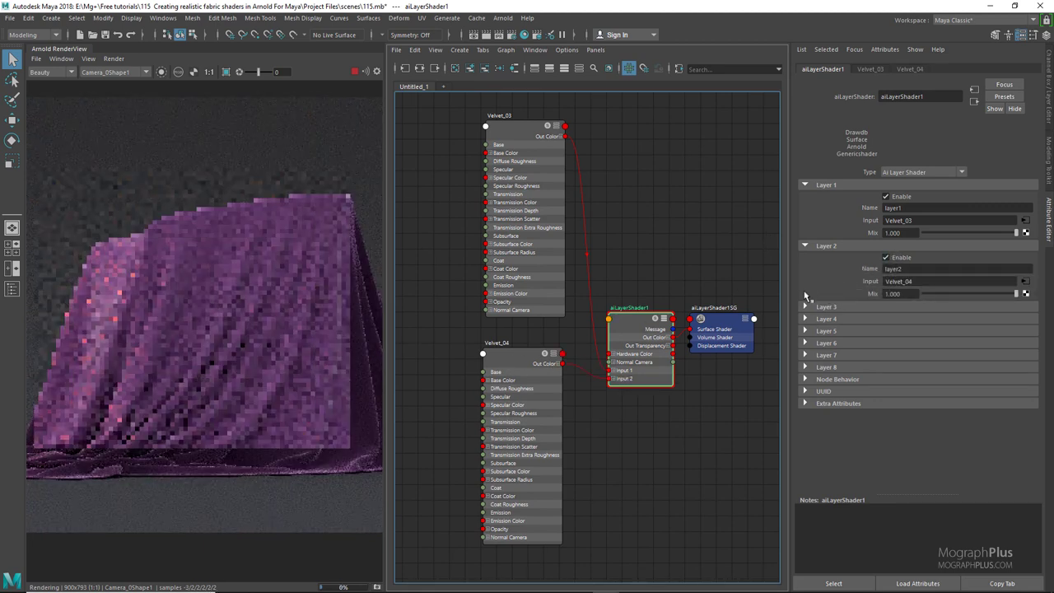
pyautogui.moveTo(511, 370); pyautogui.dragTo(508, 375)
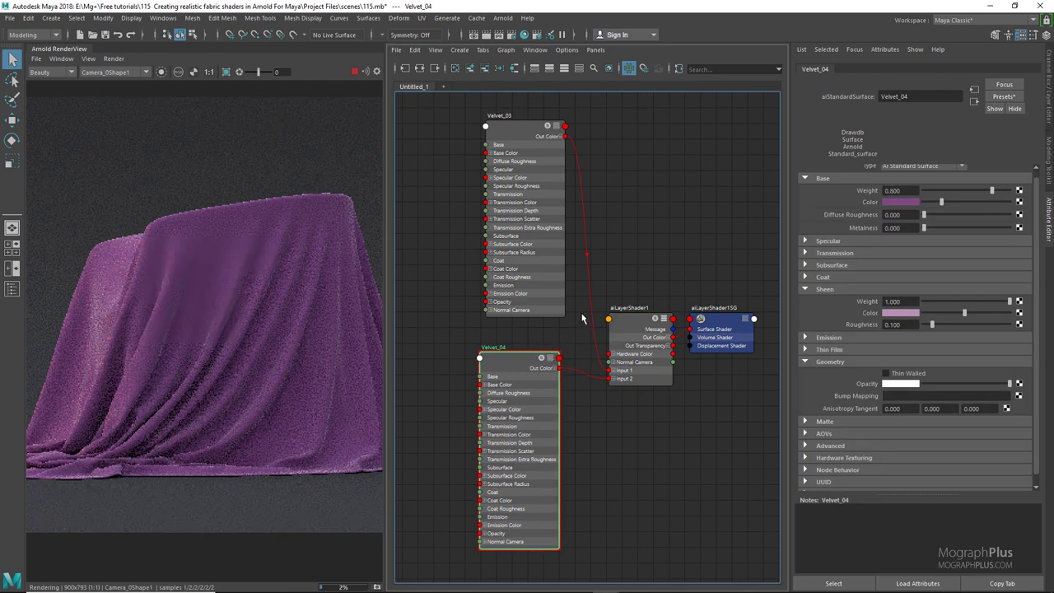
# - Create a file texture node below the layer shader and load BW8.tif from the sourceimages folder into it
pyautogui.moveTo(610, 295); pyautogui.dragTo(608, 189, button='middle')
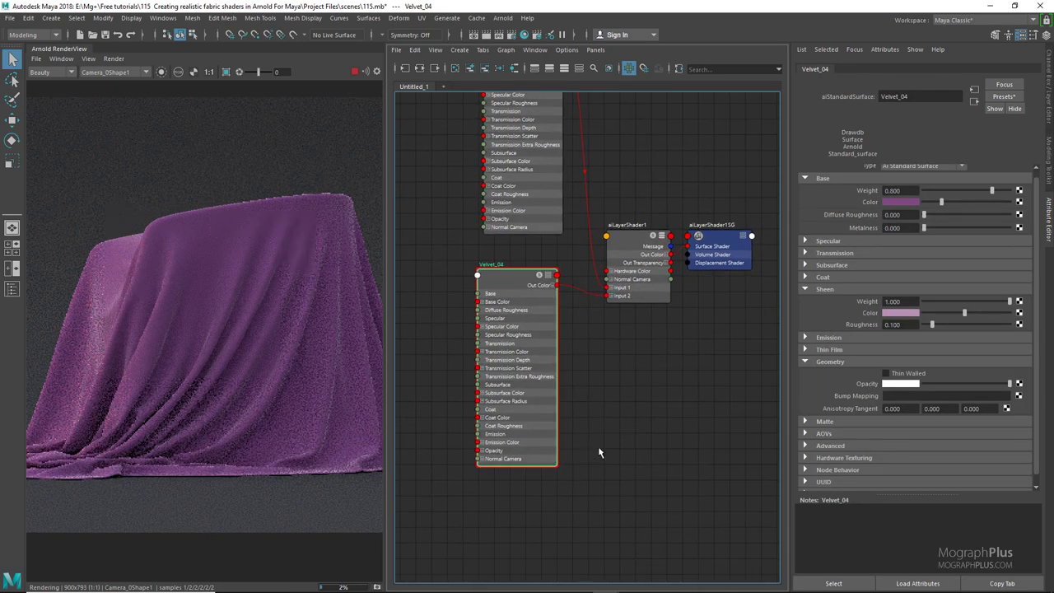
pyautogui.click(637, 400)
pyautogui.press('Tab')
pyautogui.write('fi')
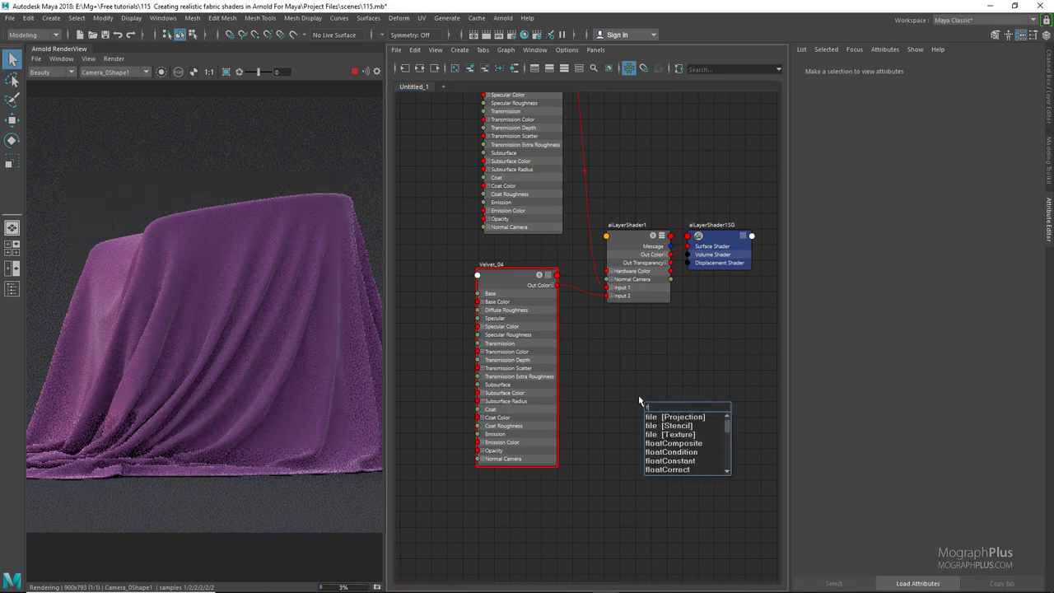
pyautogui.press('Down')
pyautogui.press('Down')
pyautogui.press('Down')
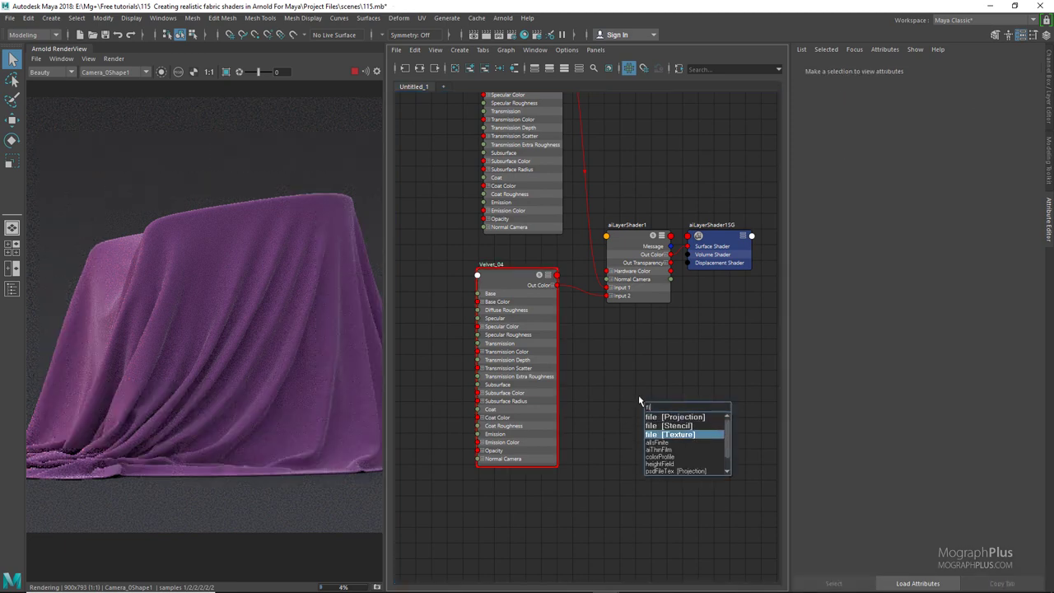
pyautogui.press('Return')
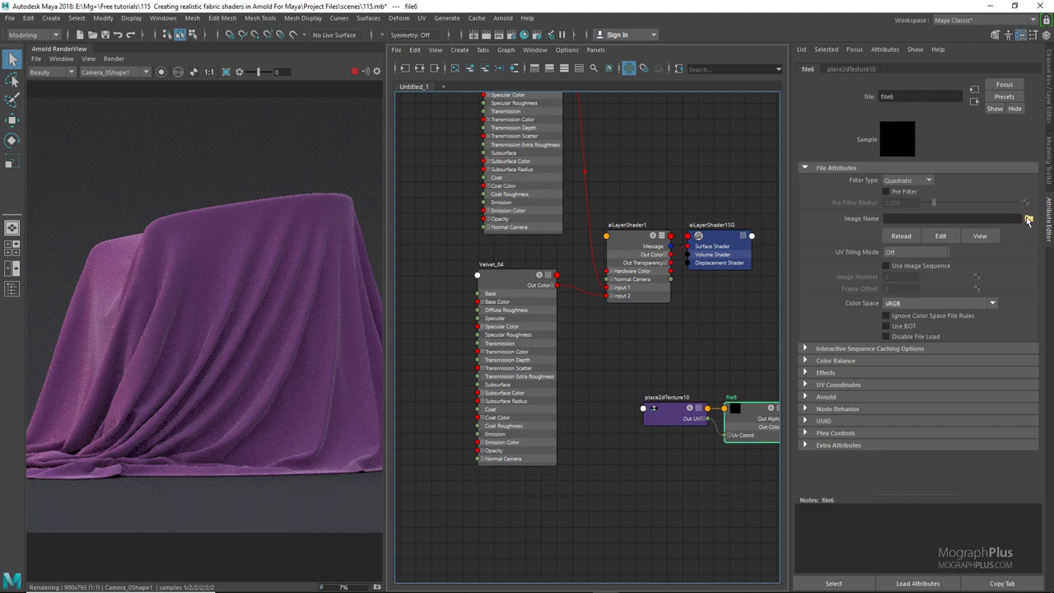
pyautogui.click(1028, 219)
pyautogui.click(356, 217)
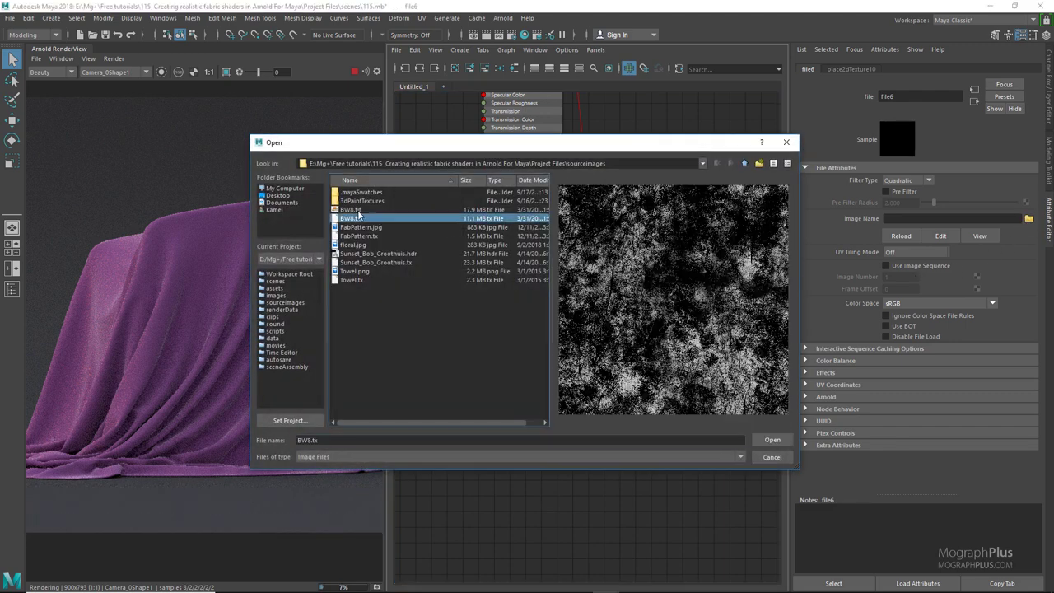
pyautogui.click(759, 442)
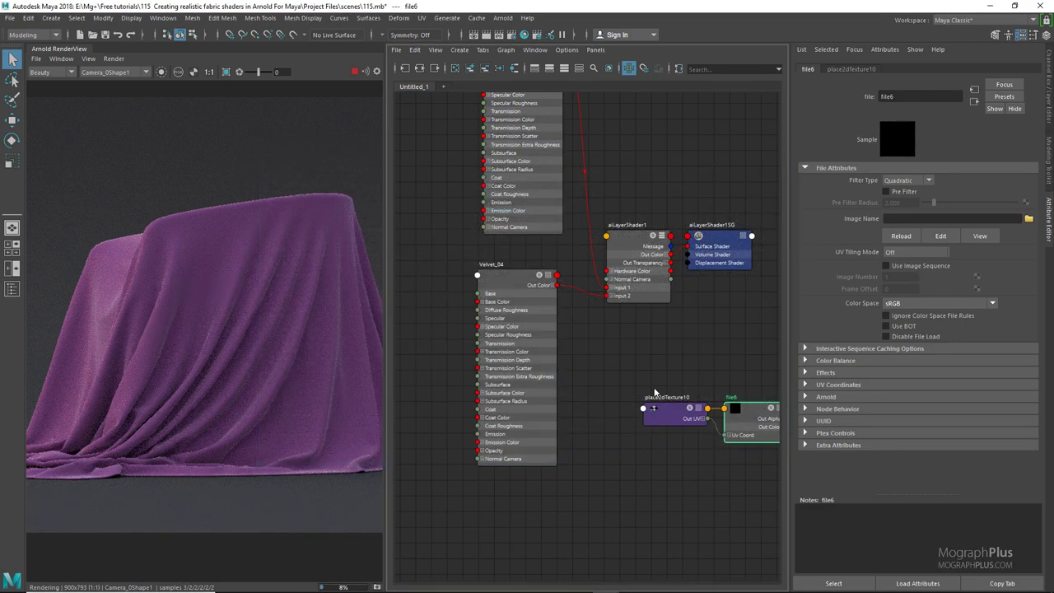
# - Space out the layer shader and its shading group, and drive the layer 2 mix with the BW8 texture's red channel
pyautogui.keyDown('alt'); pyautogui.moveTo(631, 377); pyautogui.dragTo(459, 348, button='middle'); pyautogui.keyUp('alt')
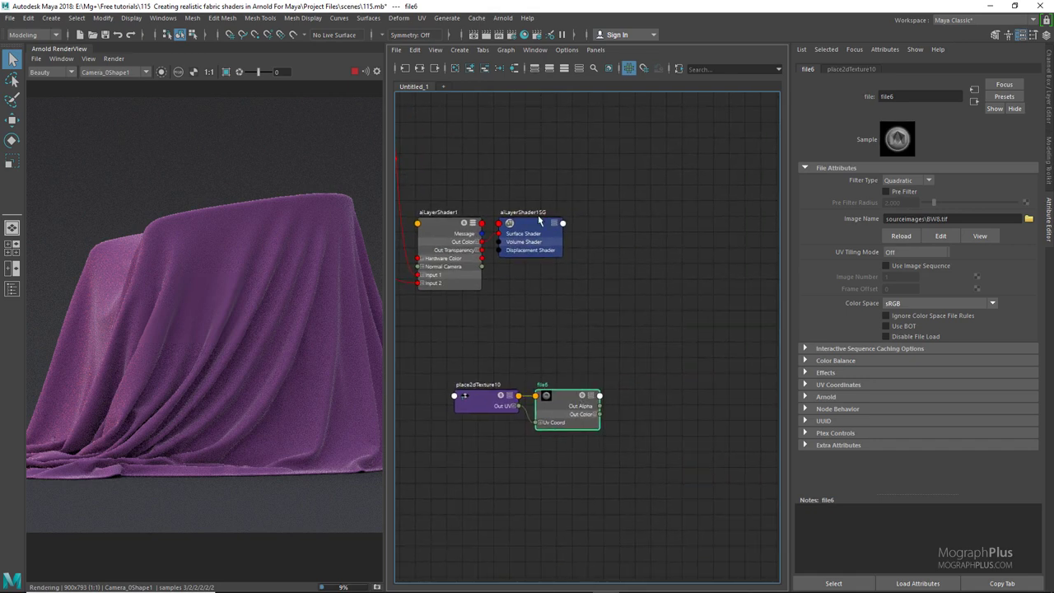
pyautogui.moveTo(541, 221); pyautogui.dragTo(615, 216)
pyautogui.click(459, 238)
pyautogui.moveTo(464, 231); pyautogui.dragTo(504, 229)
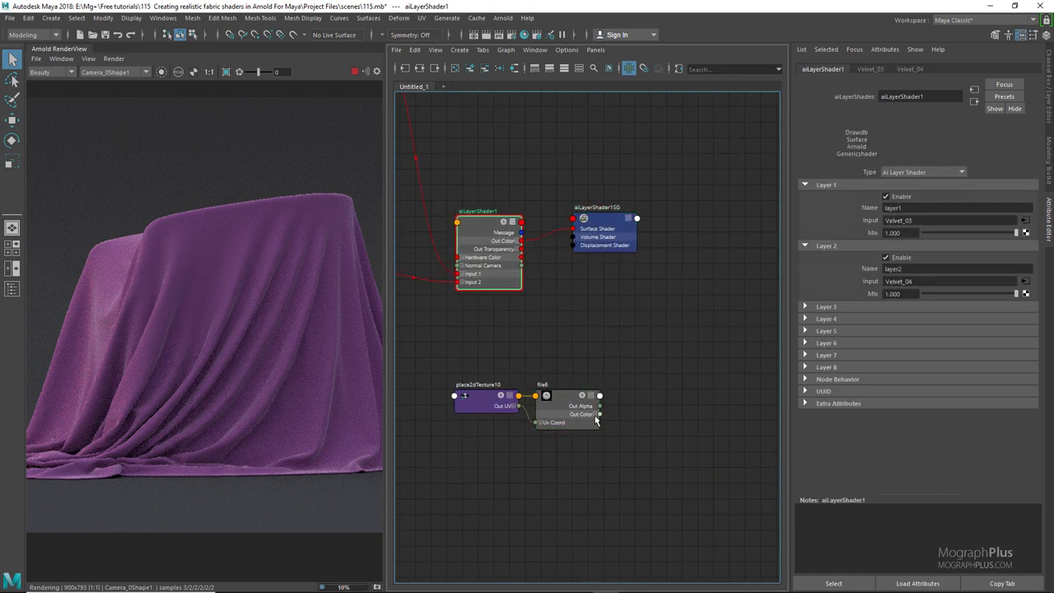
pyautogui.scroll(4, 595, 418)
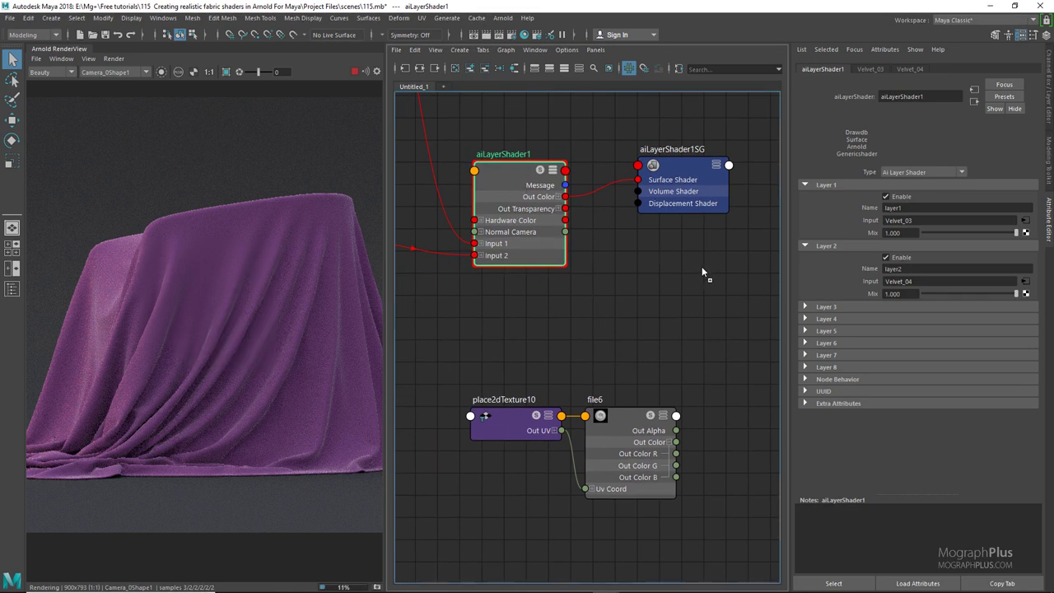
pyautogui.moveTo(830, 288); pyautogui.dragTo(741, 330)
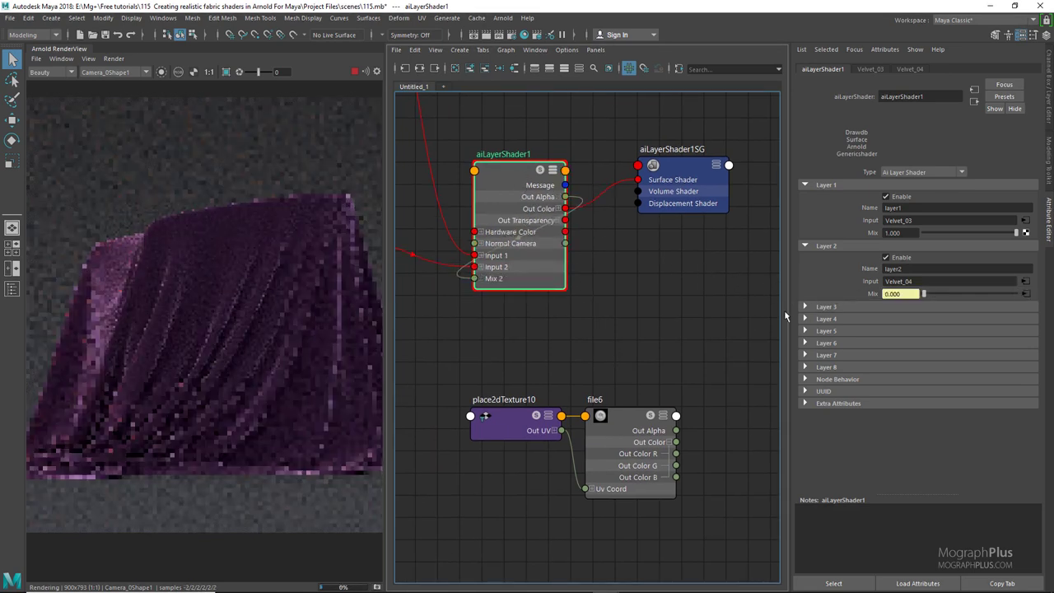
pyautogui.moveTo(676, 454); pyautogui.dragTo(486, 286)
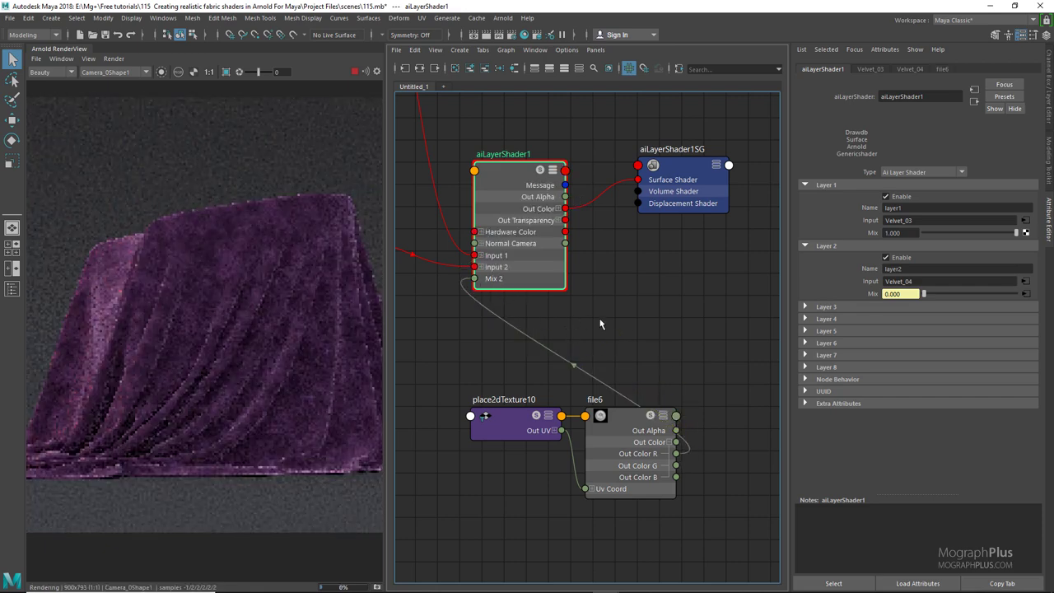
# - Tidy the node graph by placing the BW8 texture and its placement node beneath Velvet_04
pyautogui.scroll(-2, 601, 318)
pyautogui.moveTo(583, 300); pyautogui.dragTo(653, 301, button='middle')
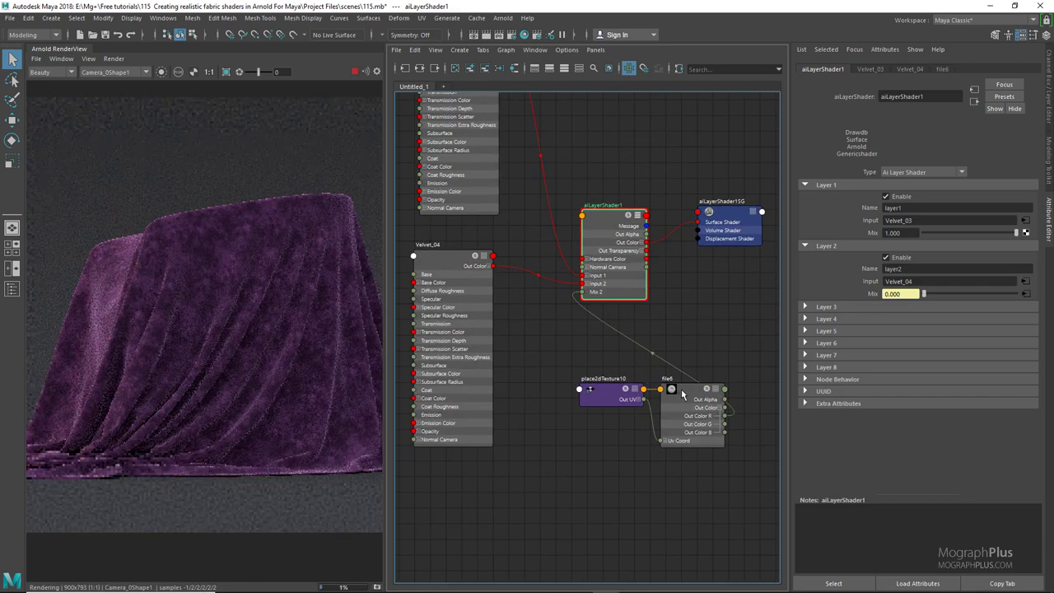
pyautogui.click(620, 395)
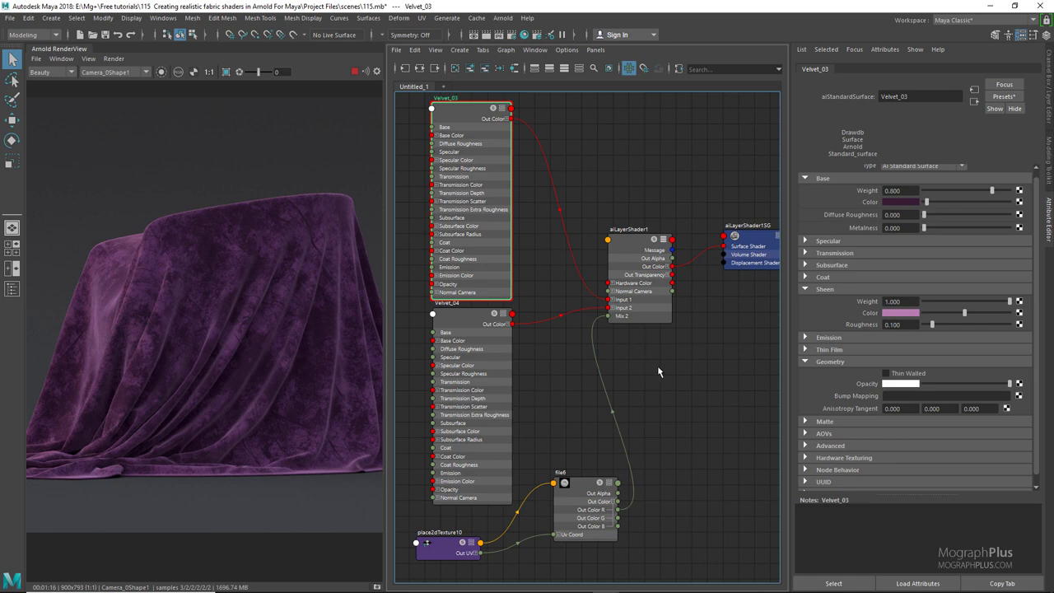
pyautogui.scroll(-5, 577, 272)
pyautogui.keyDown('alt'); pyautogui.moveTo(605, 340); pyautogui.dragTo(588, 266, button='middle'); pyautogui.keyUp('alt')
pyautogui.scroll(6, 581, 263)
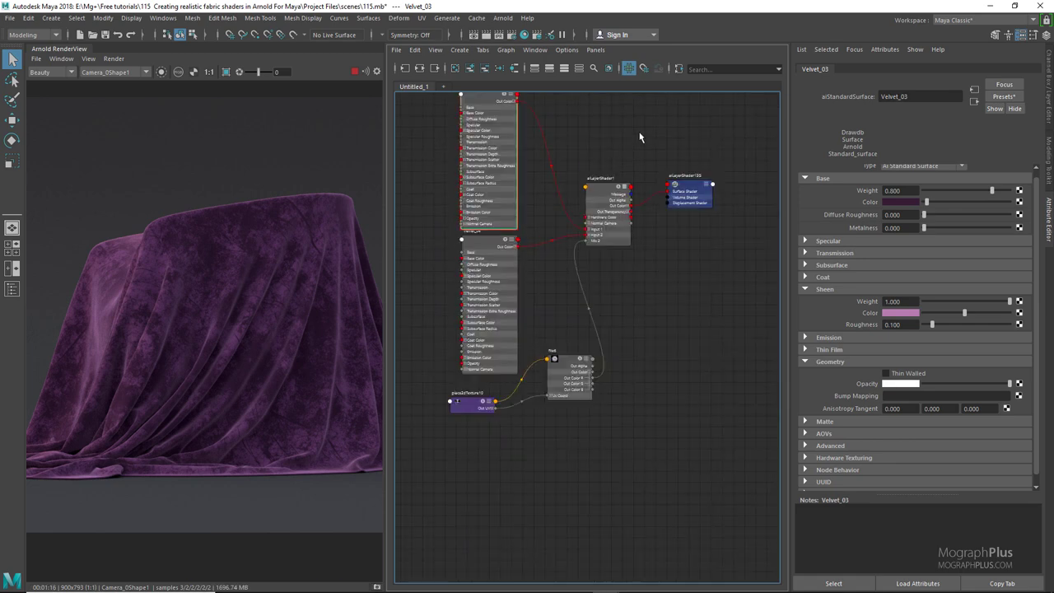
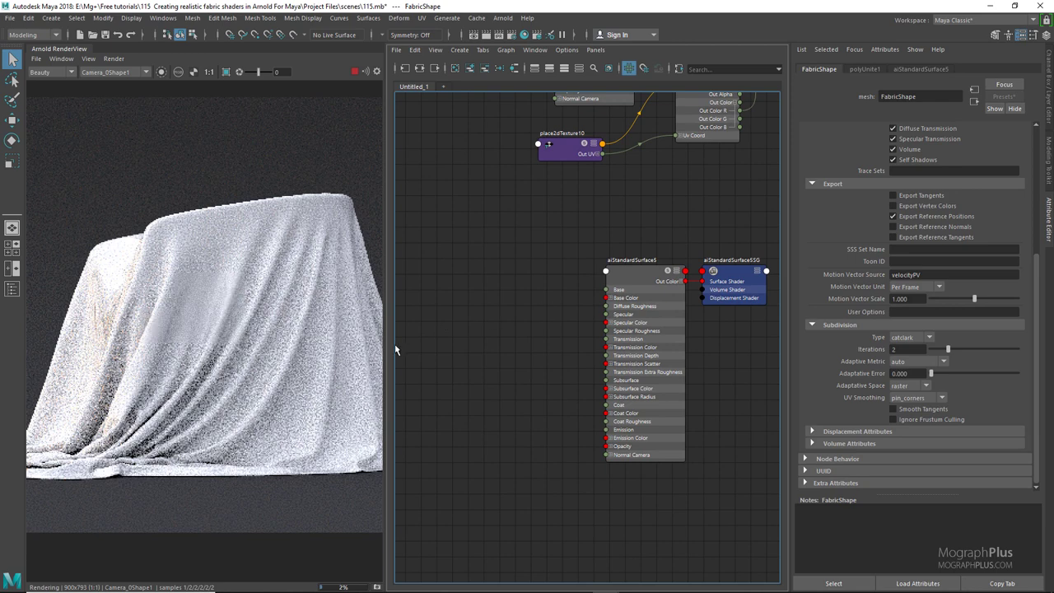
# - Widen the node graph area and set the specular weight of aiStandardSurface5 to 0
pyautogui.moveTo(386, 288); pyautogui.dragTo(363, 346)
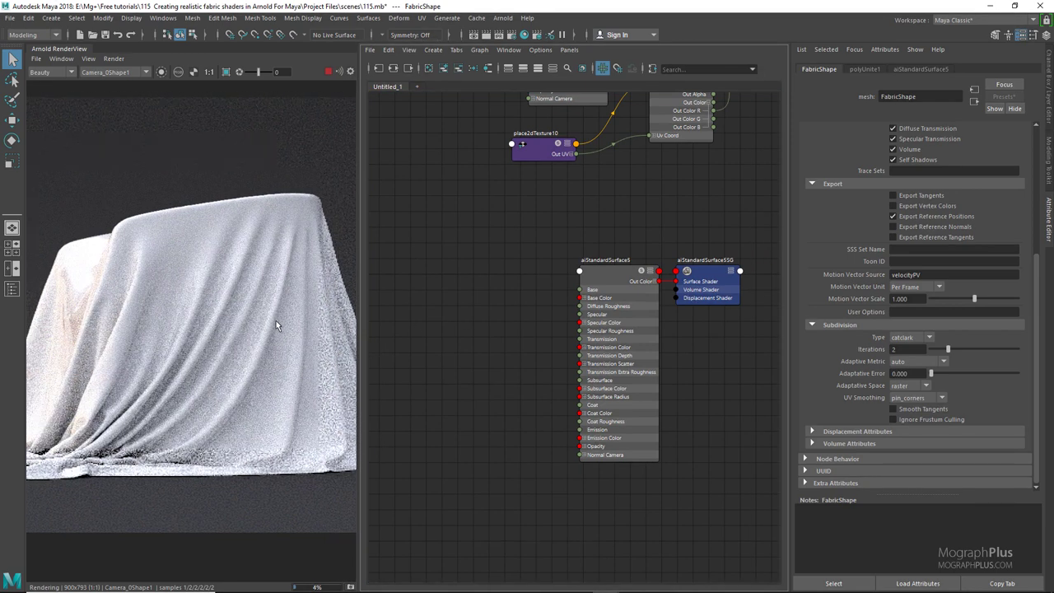
pyautogui.scroll(2, 551, 285)
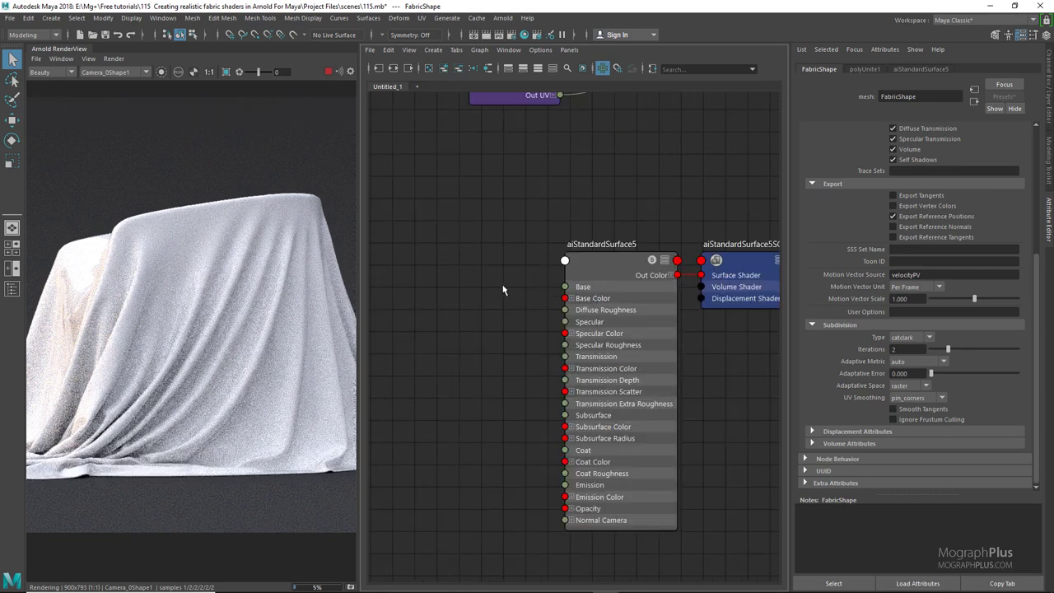
pyautogui.keyDown('alt'); pyautogui.moveTo(504, 290); pyautogui.dragTo(542, 279, button='middle'); pyautogui.keyUp('alt')
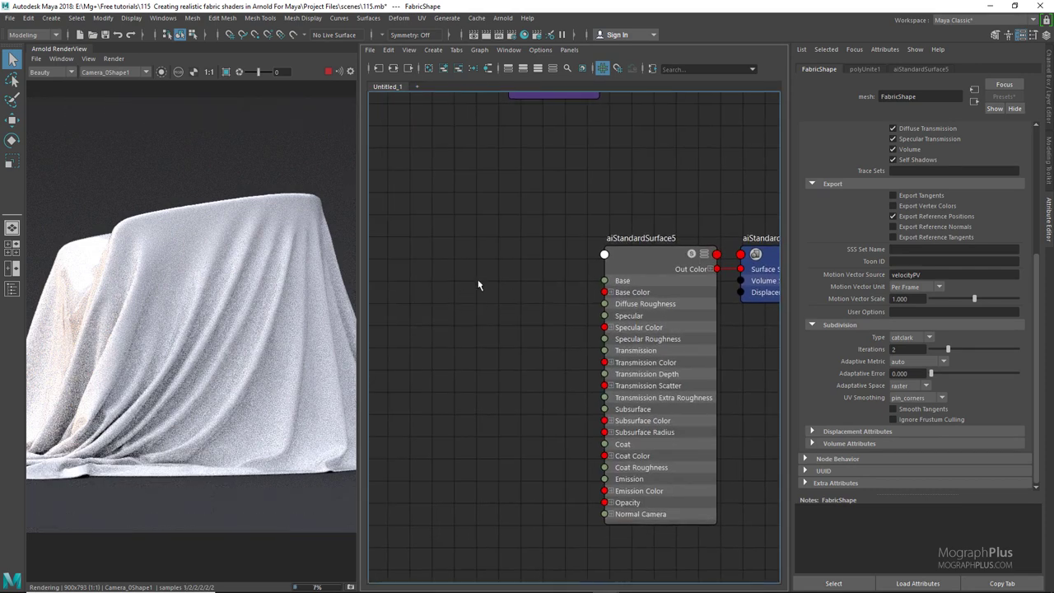
pyautogui.press('Tab')
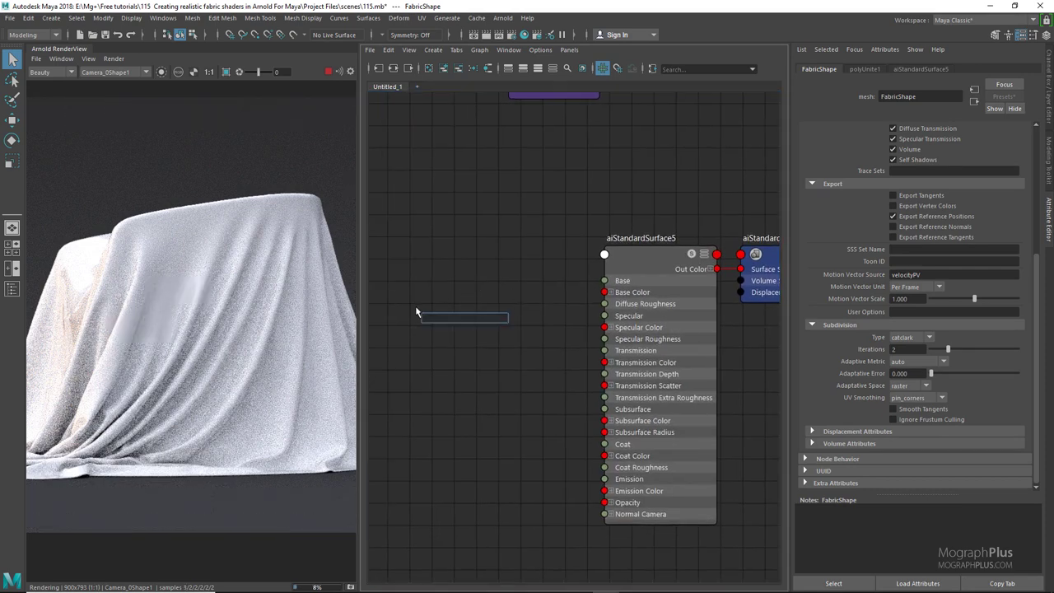
pyautogui.press('Escape')
pyautogui.click(630, 263)
pyautogui.click(805, 240)
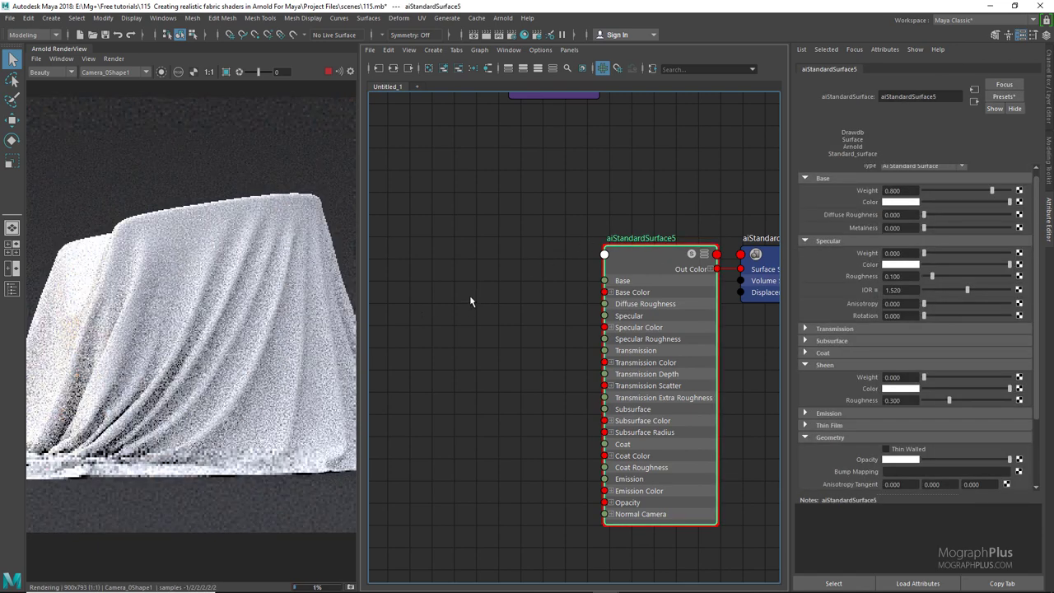
# - Create a file texture node beside aiStandardSurface5 and load FabPattern.jpg into it
pyautogui.click(439, 301)
pyautogui.press('Tab')
pyautogui.write('file')
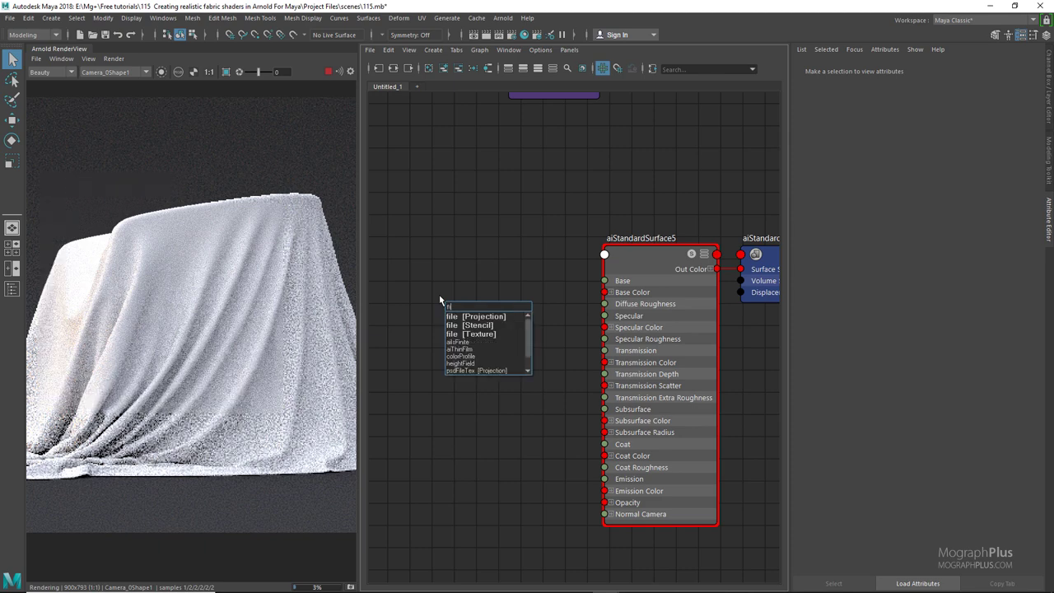
pyautogui.press('Down')
pyautogui.press('Down')
pyautogui.press('Down')
pyautogui.press('Return')
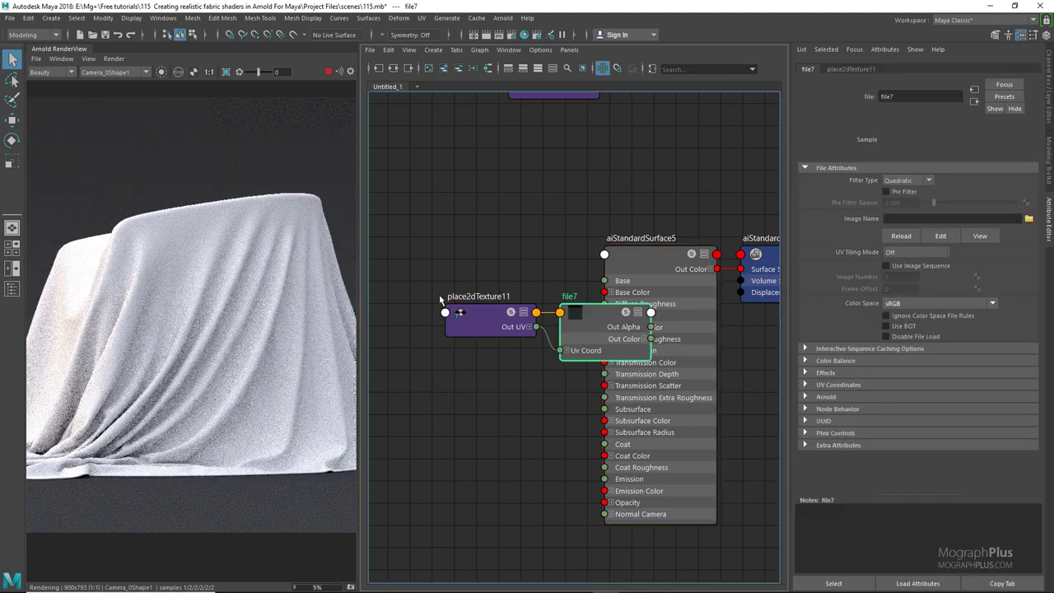
pyautogui.click(1029, 219)
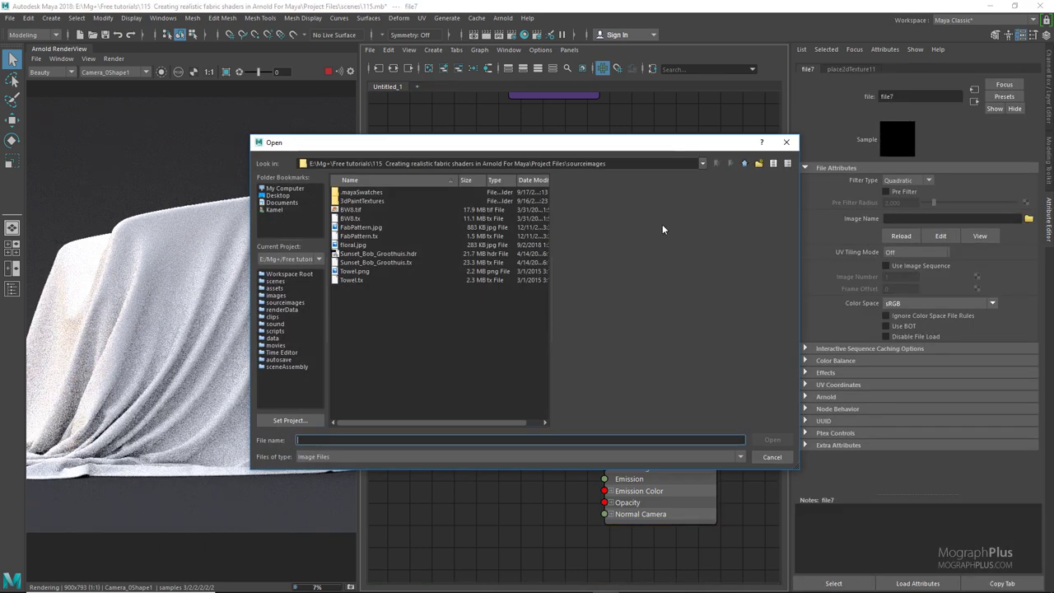
pyautogui.click(376, 229)
pyautogui.doubleClick(377, 229)
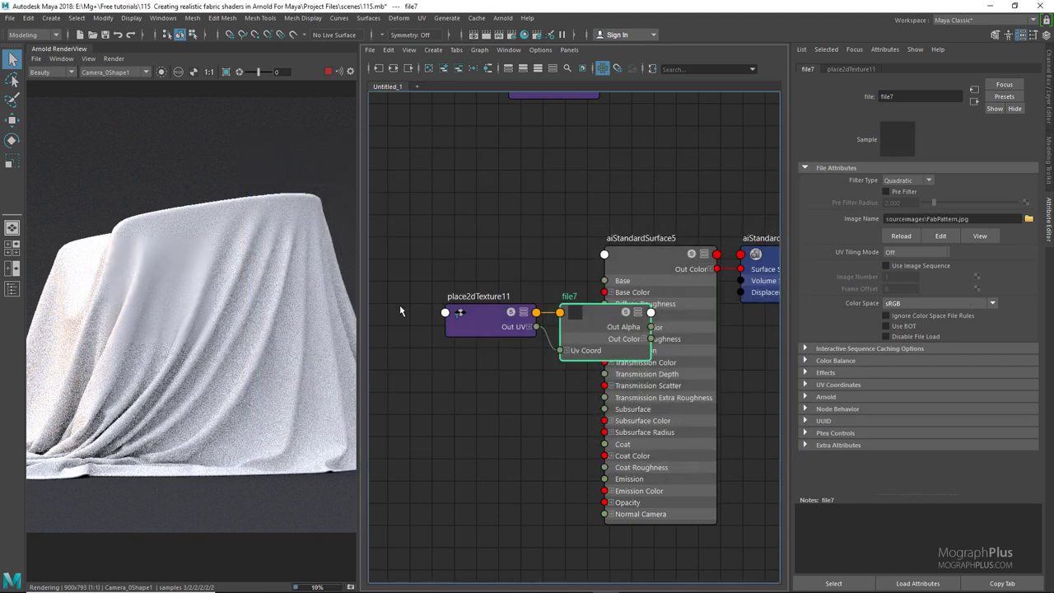
# - Set the Repeat UV of the FabPattern texture's placement node to 0.2 in both directions
pyautogui.click(471, 319)
pyautogui.click(892, 263)
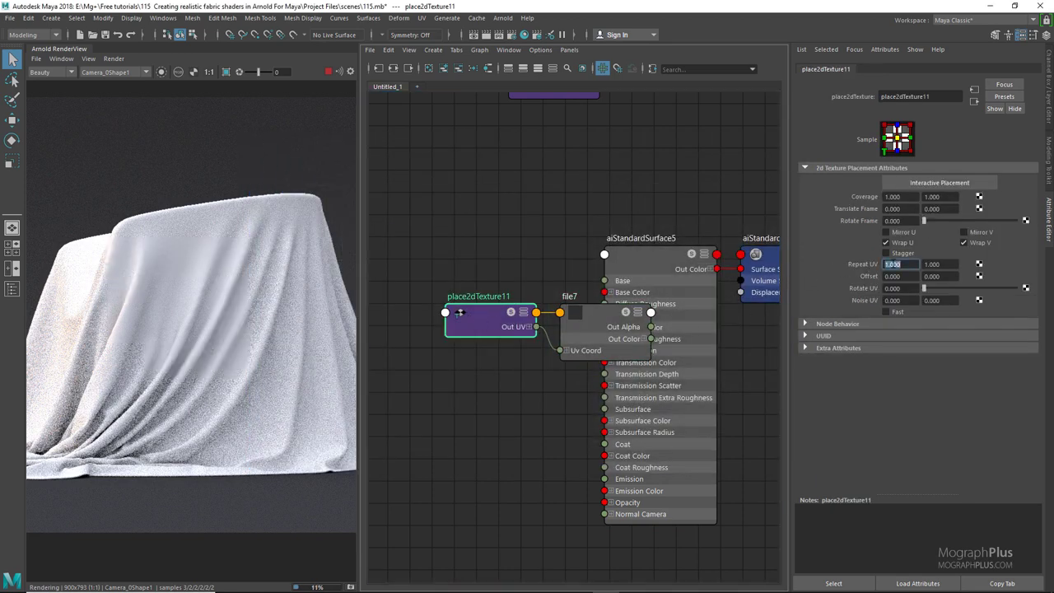
pyautogui.write('.2')
pyautogui.press('Tab')
pyautogui.press('Return')
# - Move the FabPattern texture nodes clear of aiStandardSurface5 and connect the texture's color output to its base color
pyautogui.moveTo(495, 327); pyautogui.dragTo(434, 325)
pyautogui.moveTo(587, 323); pyautogui.dragTo(399, 321)
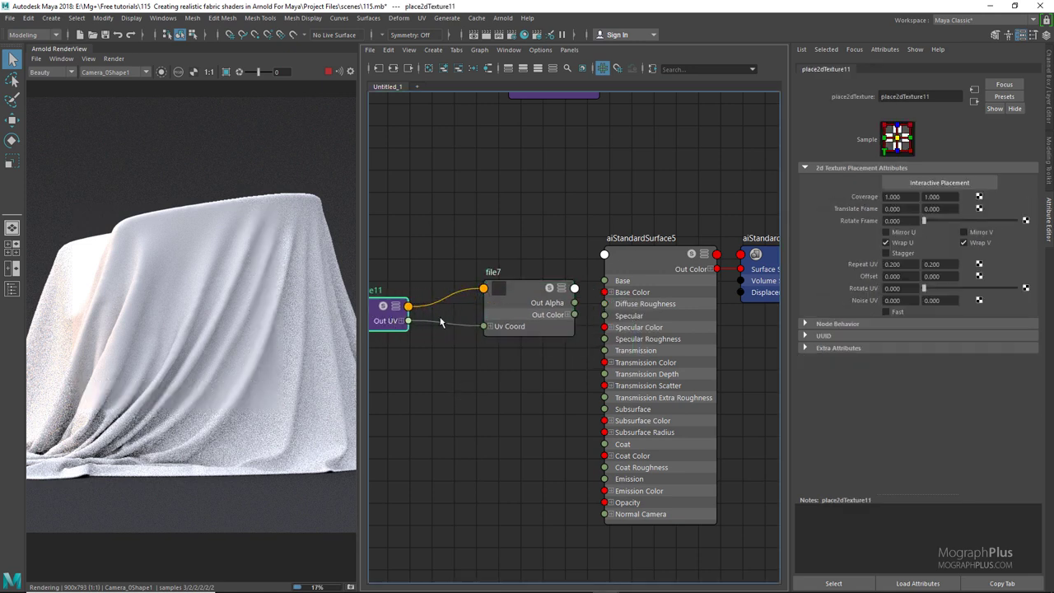
pyautogui.moveTo(574, 315); pyautogui.dragTo(604, 292)
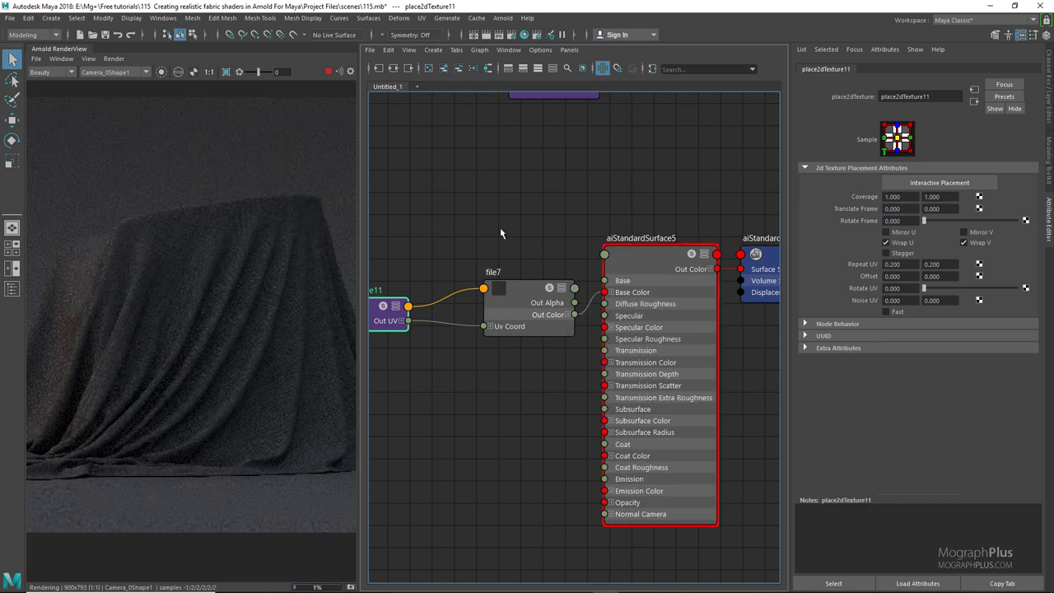
# - Make room between the FabPattern texture and the surface shader, and create an aiColorCorrect node there
pyautogui.keyDown('alt'); pyautogui.moveTo(496, 230); pyautogui.dragTo(541, 229, button='middle'); pyautogui.keyUp('alt')
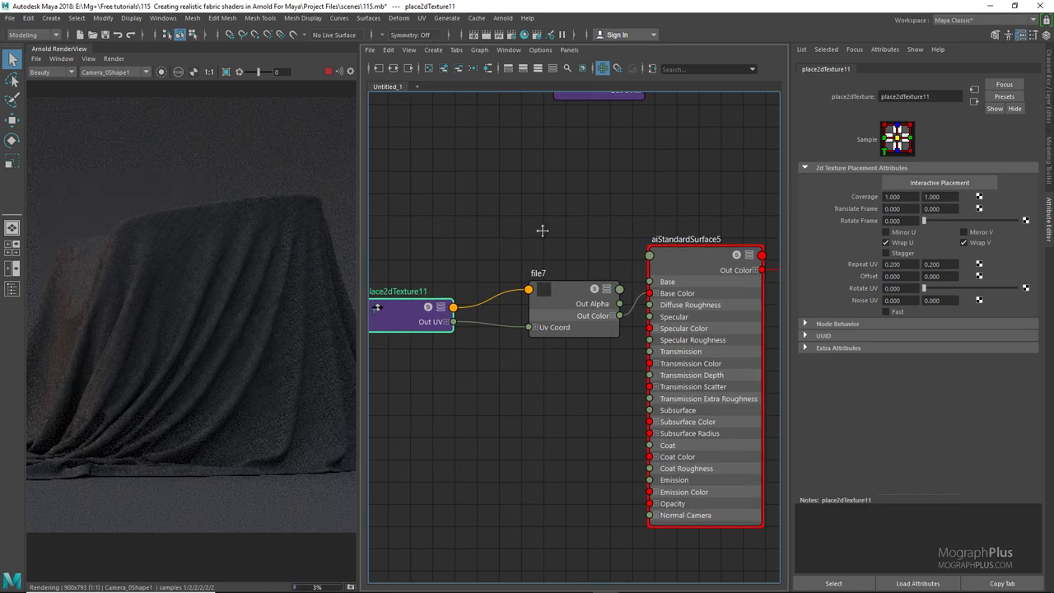
pyautogui.scroll(-4, 491, 243)
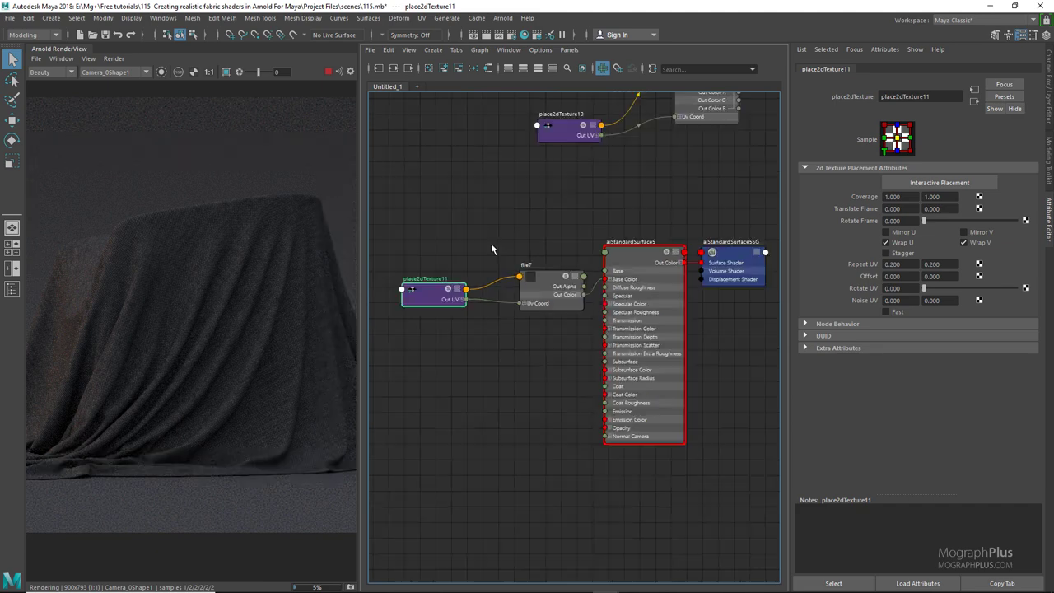
pyautogui.moveTo(525, 274); pyautogui.dragTo(470, 268)
pyautogui.click(492, 325)
pyautogui.press('Tab')
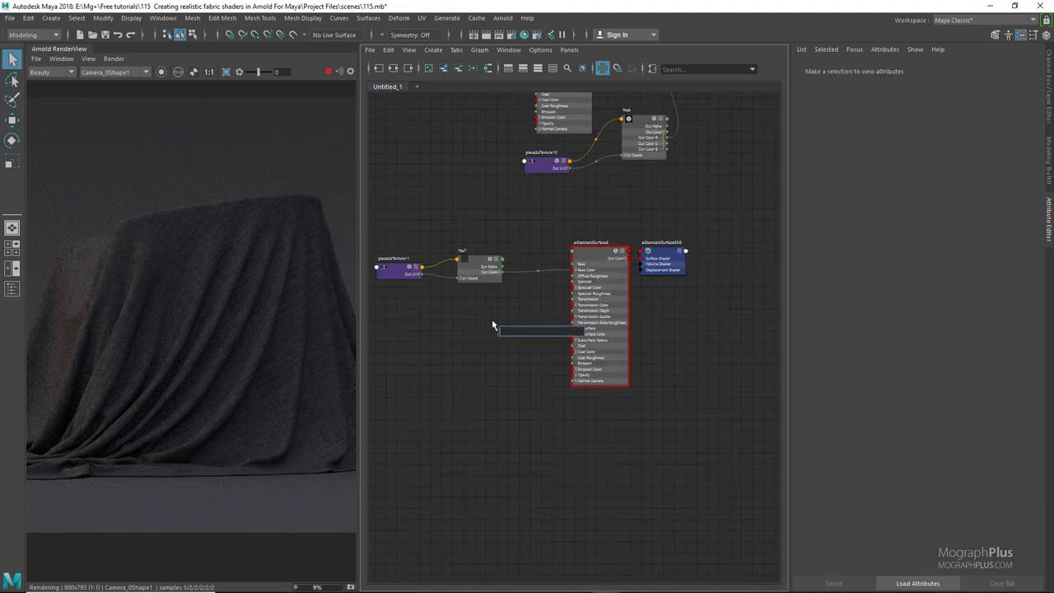
pyautogui.write('colorcorr')
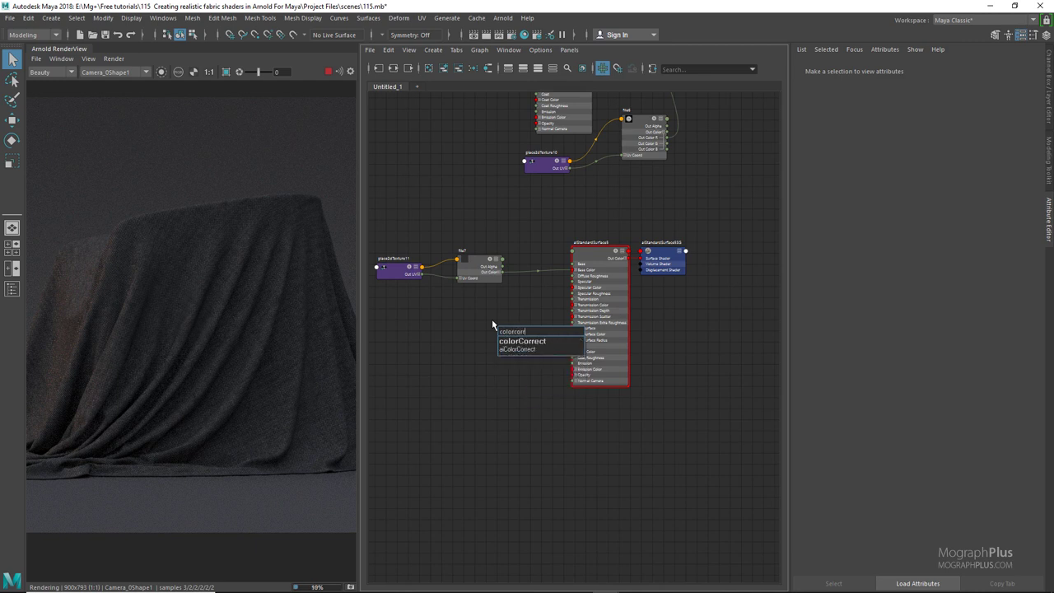
pyautogui.press('Down')
pyautogui.press('Return')
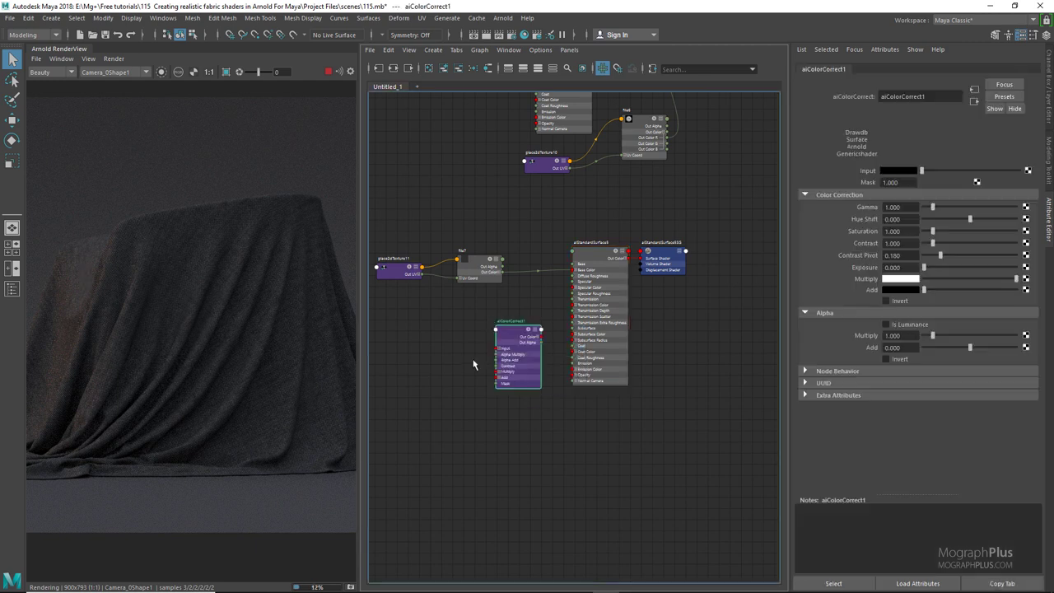
# - Connect the FabPattern texture's color to aiColorCorrect1's input and feed aiColorCorrect1 into aiStandardSurface5's sheen color
pyautogui.scroll(2, 484, 321)
pyautogui.scroll(2, 484, 320)
pyautogui.moveTo(522, 210); pyautogui.dragTo(508, 363)
pyautogui.keyDown('alt'); pyautogui.moveTo(544, 338); pyautogui.dragTo(461, 334, button='middle'); pyautogui.keyUp('alt')
pyautogui.click(633, 159)
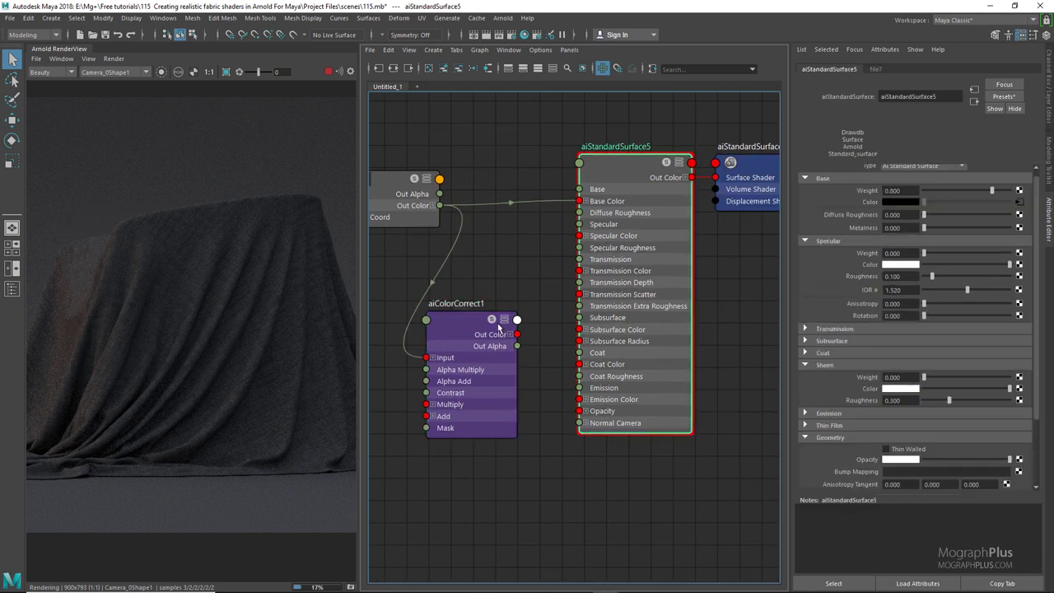
pyautogui.moveTo(584, 379); pyautogui.dragTo(837, 389, button='middle')
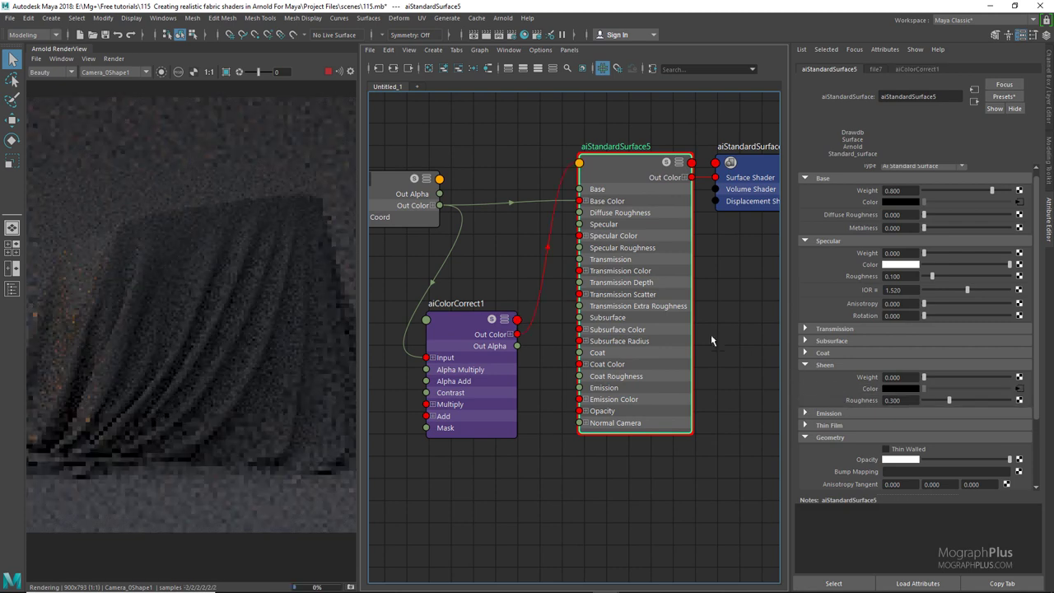
# - Set the sheen weight of aiStandardSurface5 to 0.6
pyautogui.click(455, 327)
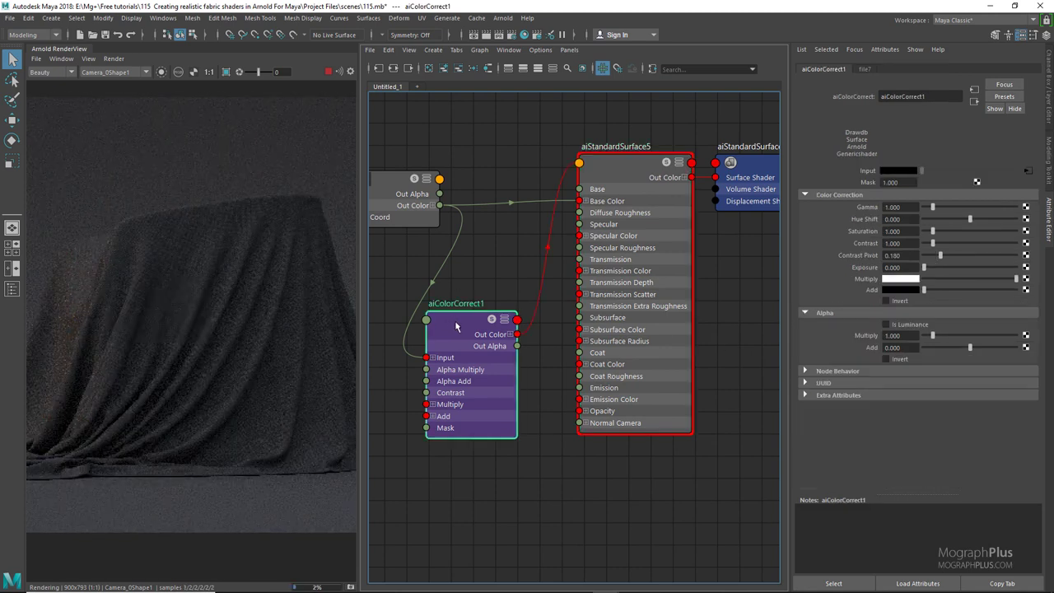
pyautogui.click(632, 174)
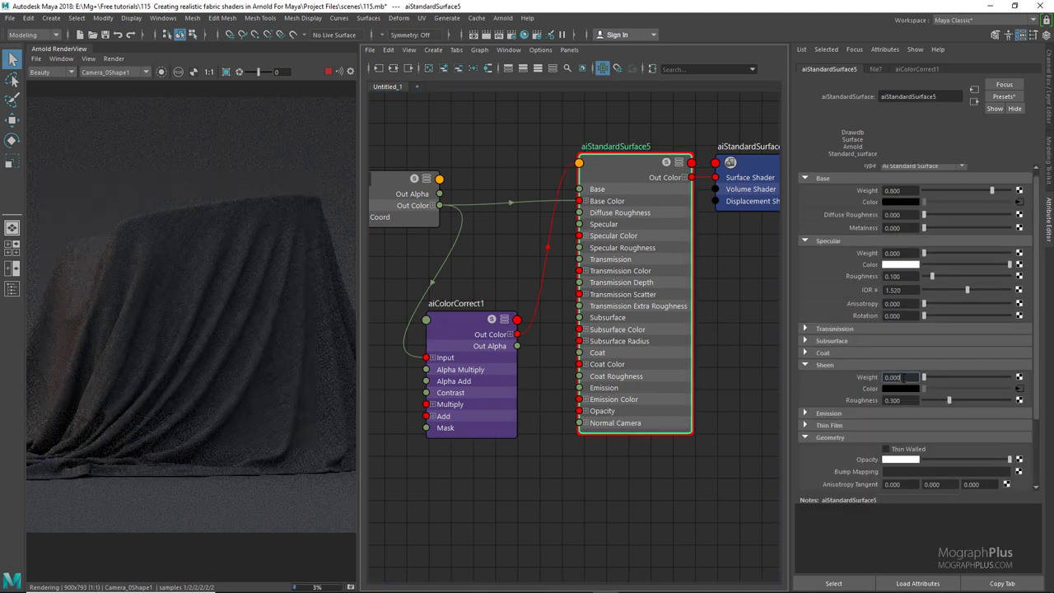
pyautogui.press('Return')
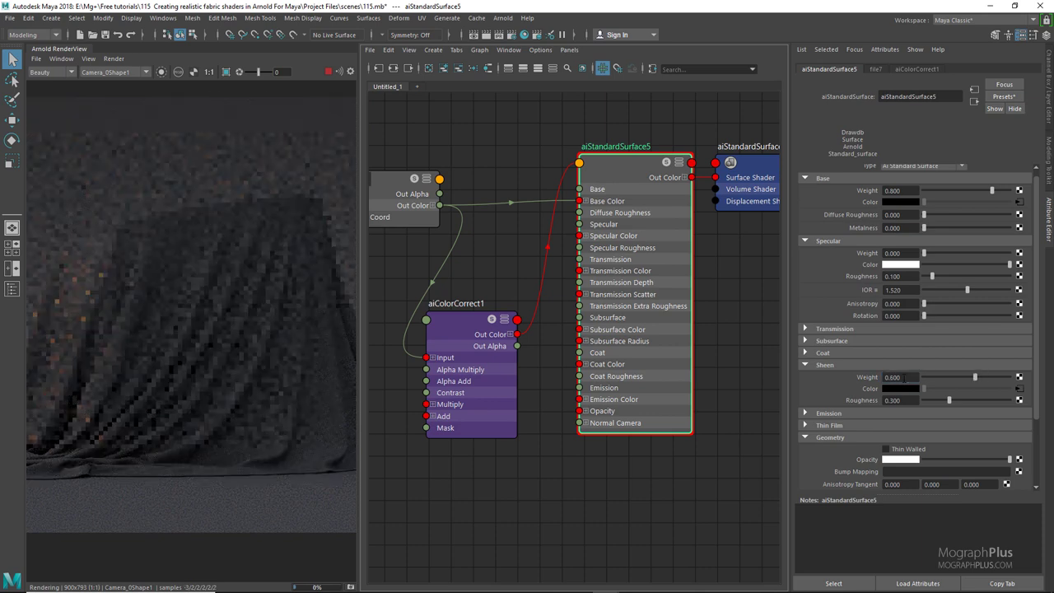
# - Set the gamma of aiColorCorrect1 to 3 to brighten the sheen color
pyautogui.click(471, 303)
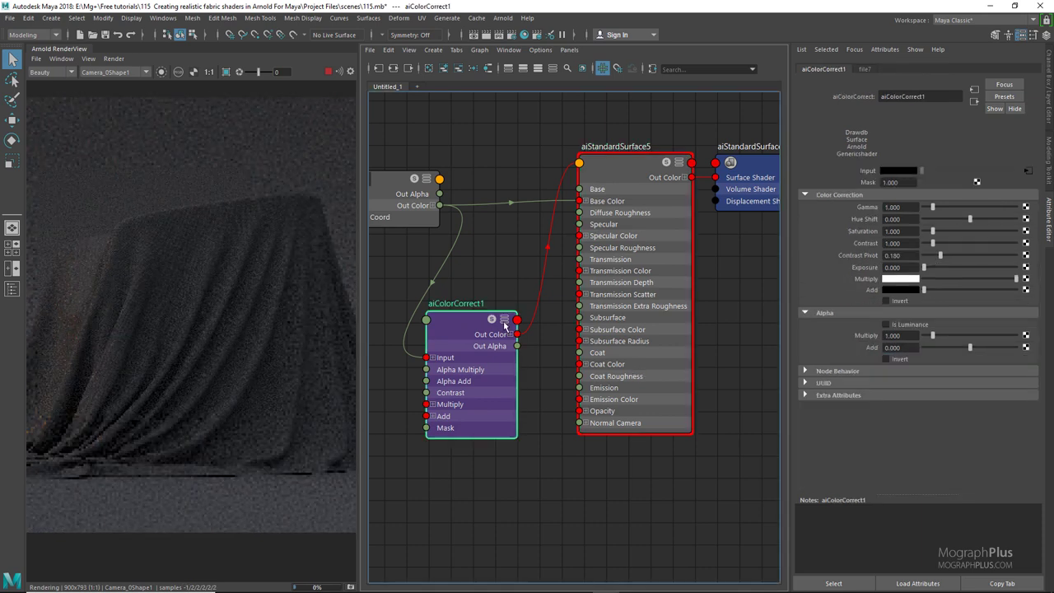
pyautogui.click(898, 207)
pyautogui.write('3')
pyautogui.press('Return')
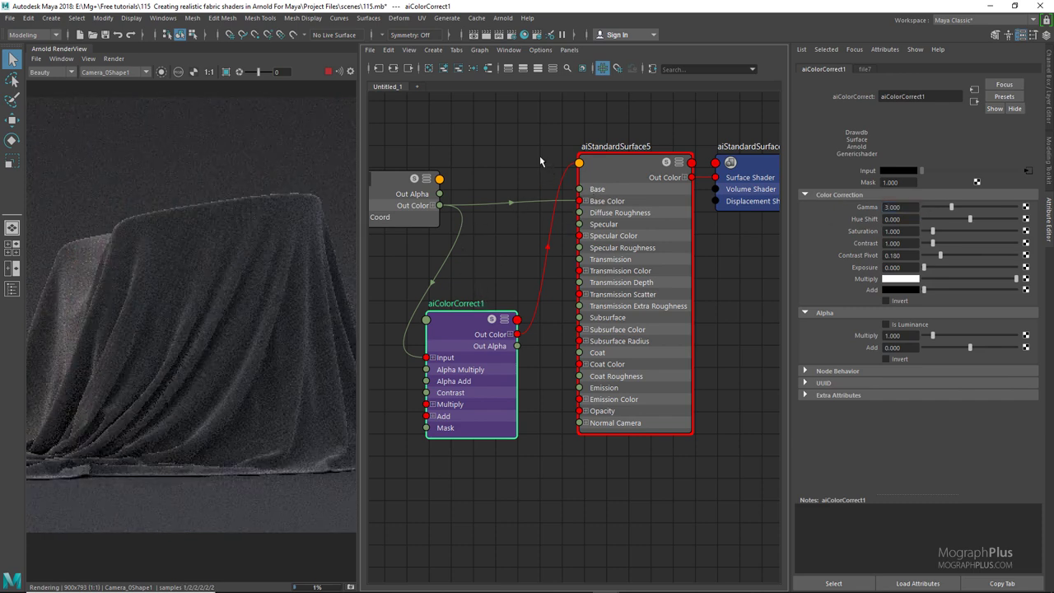
# - Set the sheen roughness of aiStandardSurface5 to 0.2
pyautogui.click(622, 170)
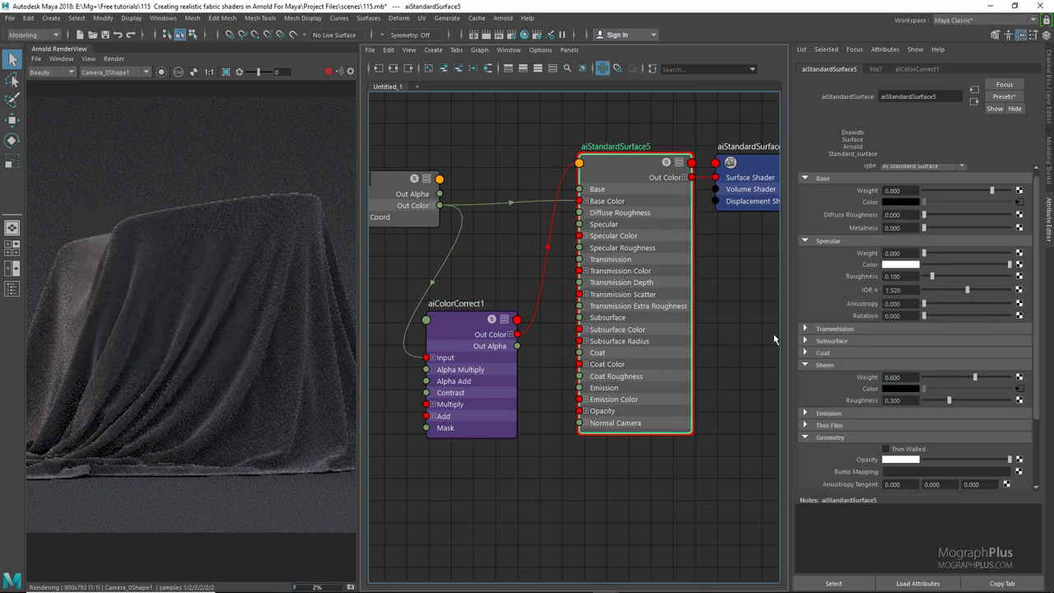
pyautogui.click(893, 399)
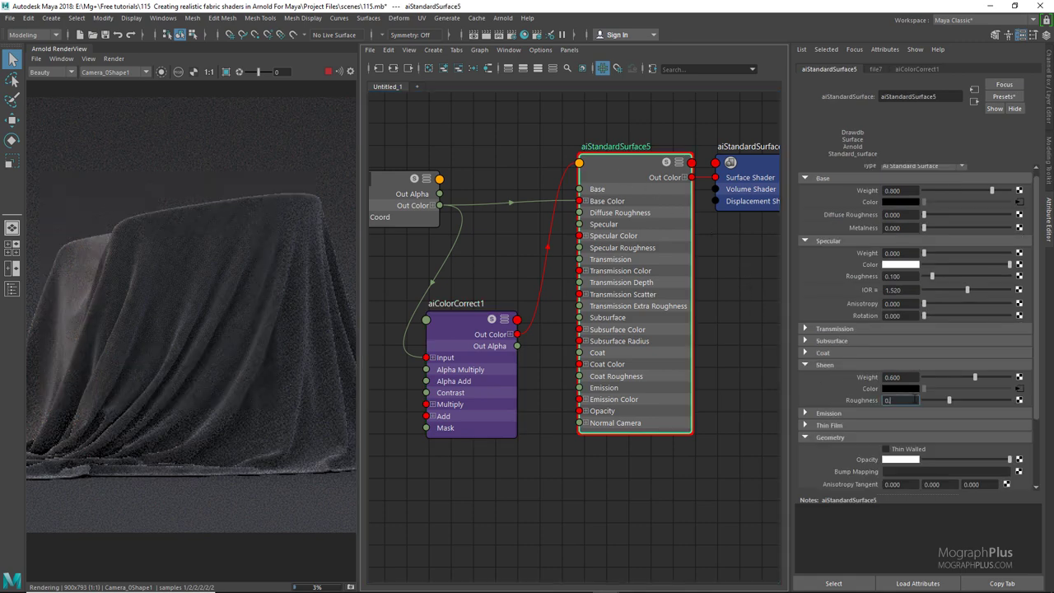
pyautogui.write('0.2')
pyautogui.press('Return')
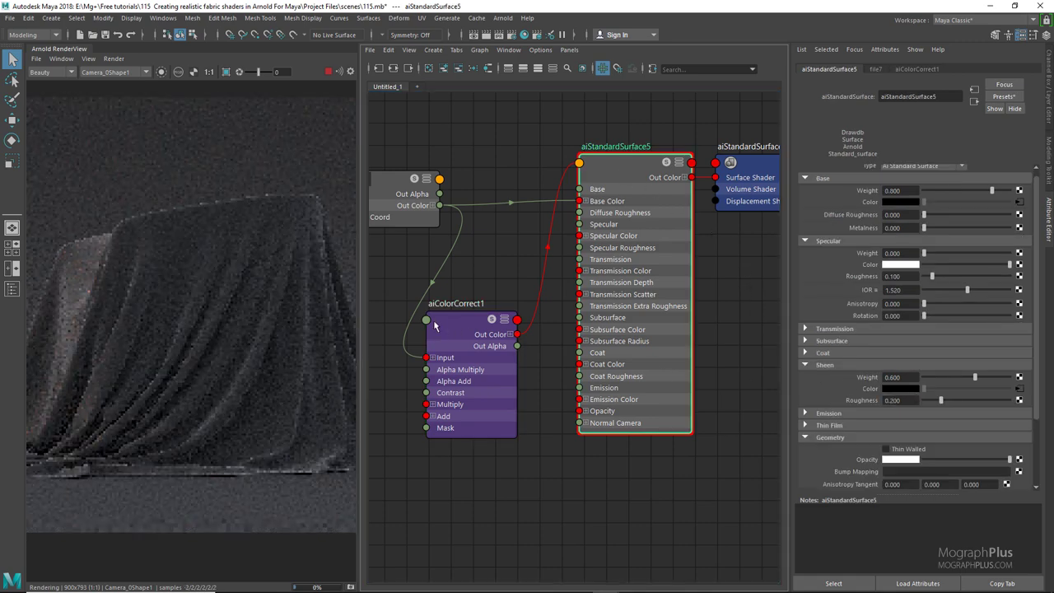
# - Move aiColorCorrect1 up between the FabPattern texture and the surface shader, and collapse its attribute display
pyautogui.scroll(-2, 584, 240)
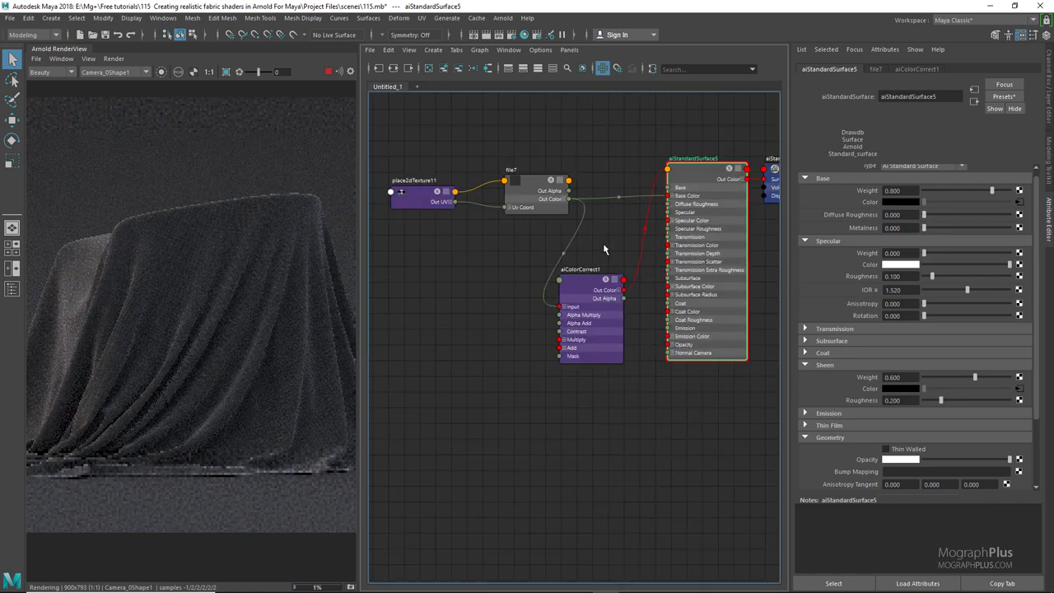
pyautogui.scroll(-2, 836, 340)
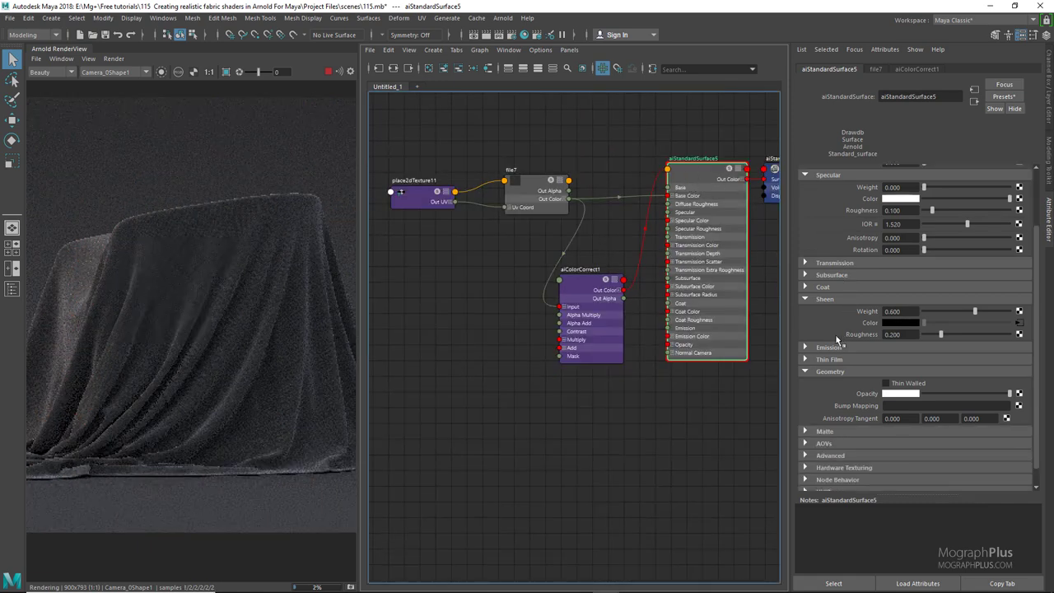
pyautogui.moveTo(583, 280); pyautogui.dragTo(597, 243)
pyautogui.click(627, 243)
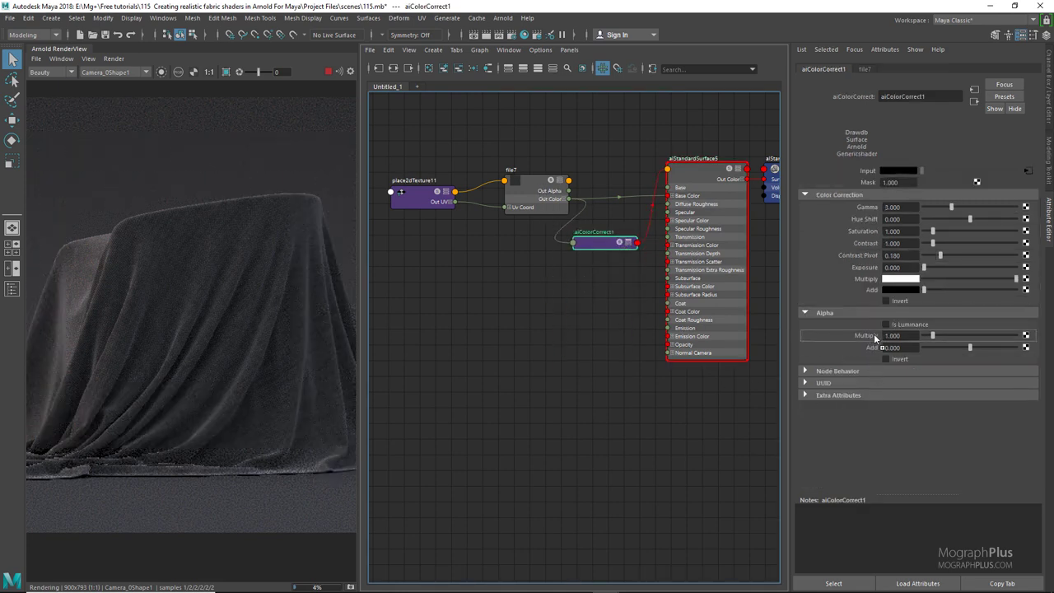
# - Connect the FabPattern texture to aiStandardSurface5's bump mapping, and expand the aiColorCorrect1 node's display again
pyautogui.click(701, 188)
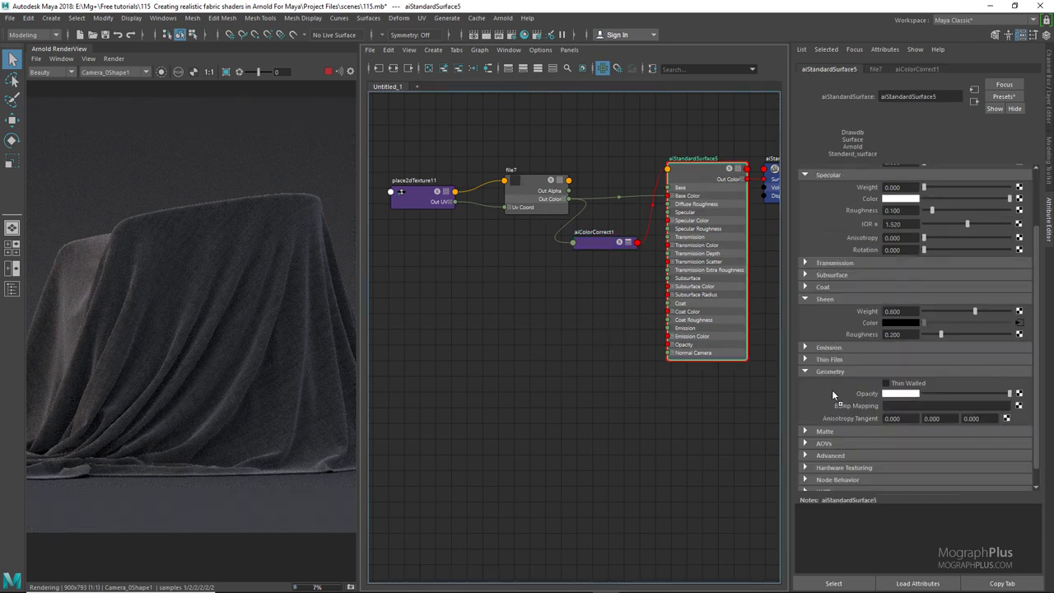
pyautogui.moveTo(832, 395); pyautogui.dragTo(839, 401, button='middle')
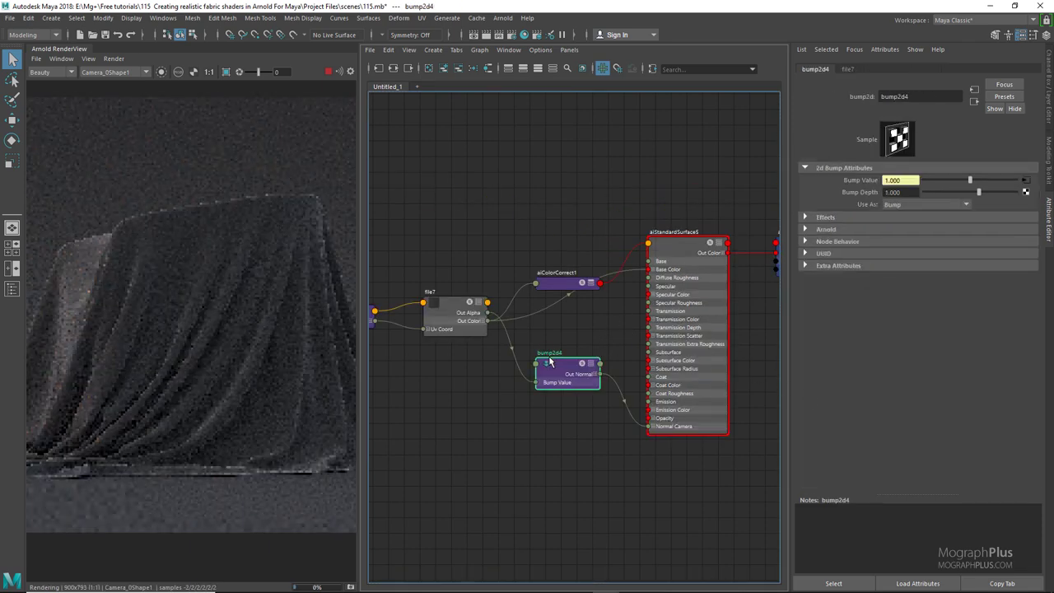
pyautogui.click(893, 192)
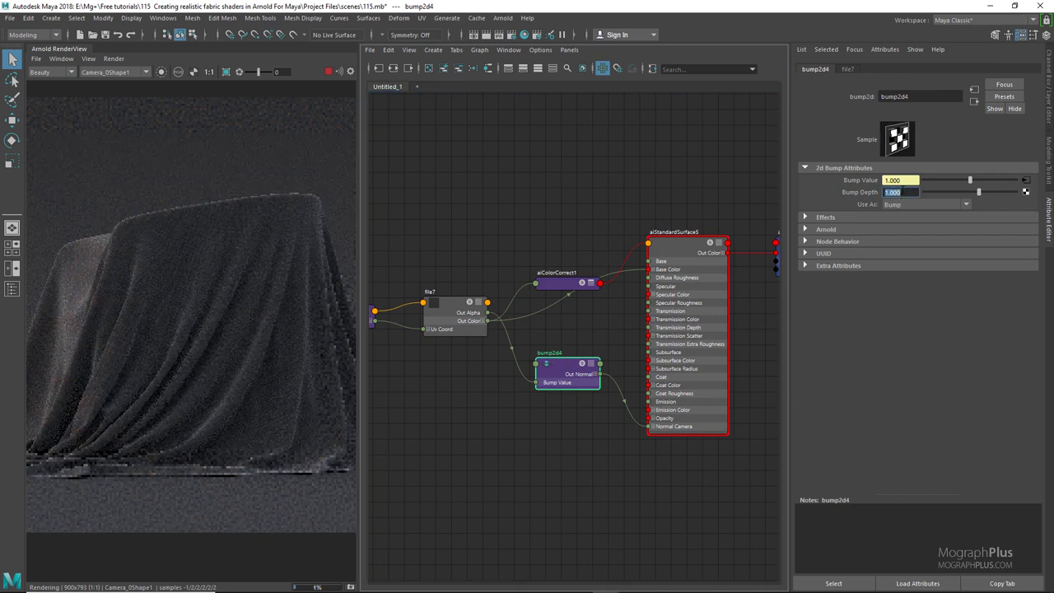
pyautogui.click(588, 284)
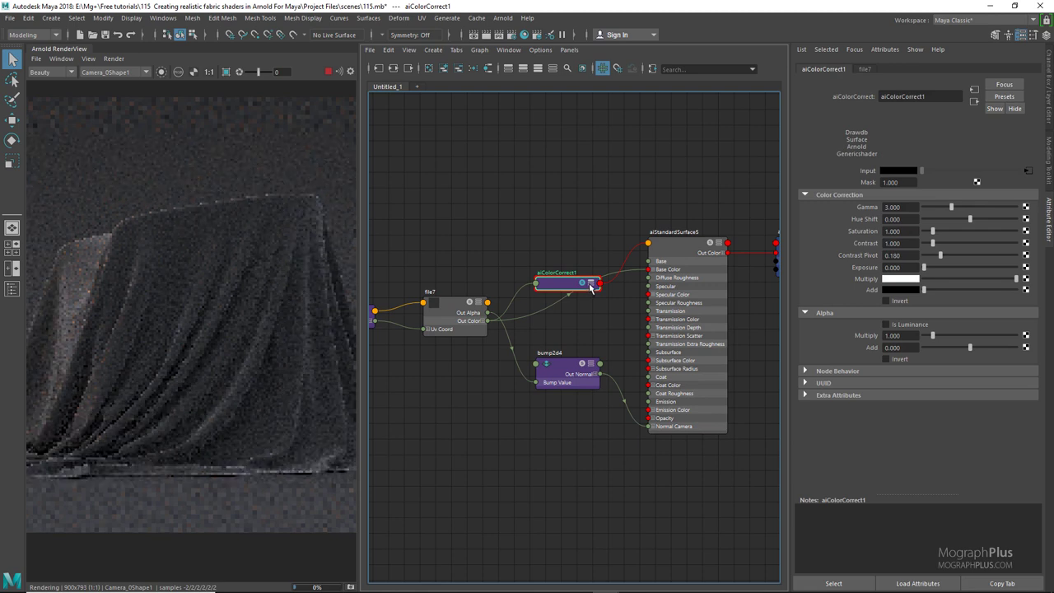
pyautogui.click(589, 283)
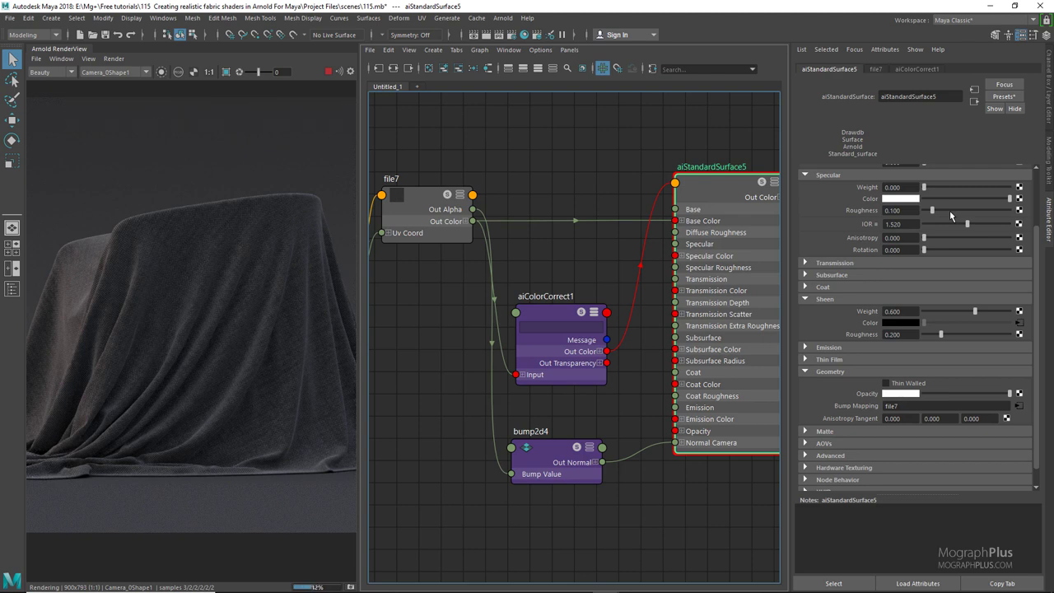
# - Duplicate the shading network of aiStandardSurface5, show the copied nodes' attributes, and assign the copied shader to the fabric mesh
pyautogui.scroll(-6, 547, 255)
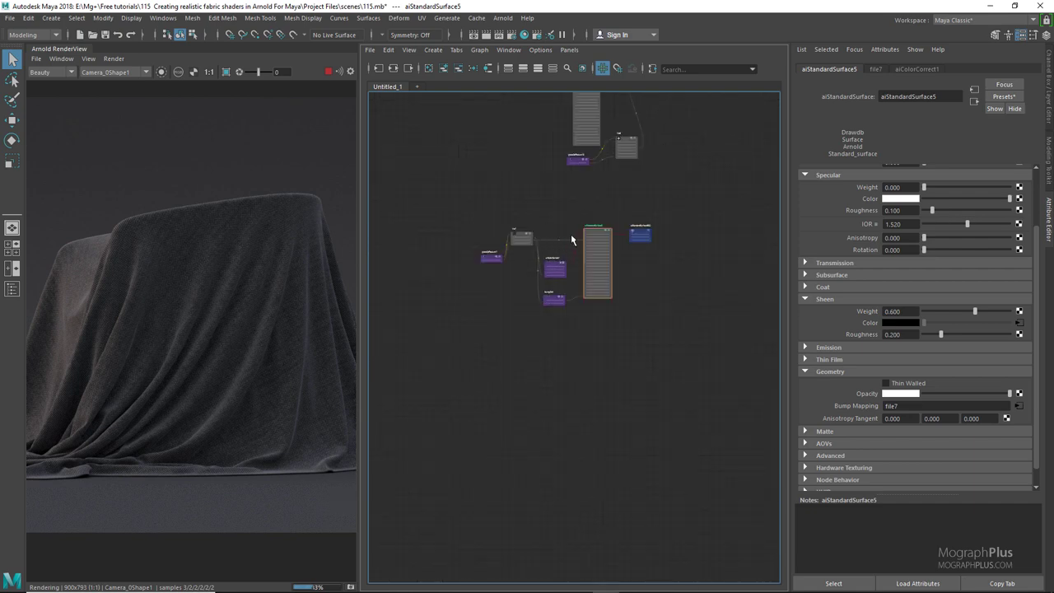
pyautogui.click(388, 49)
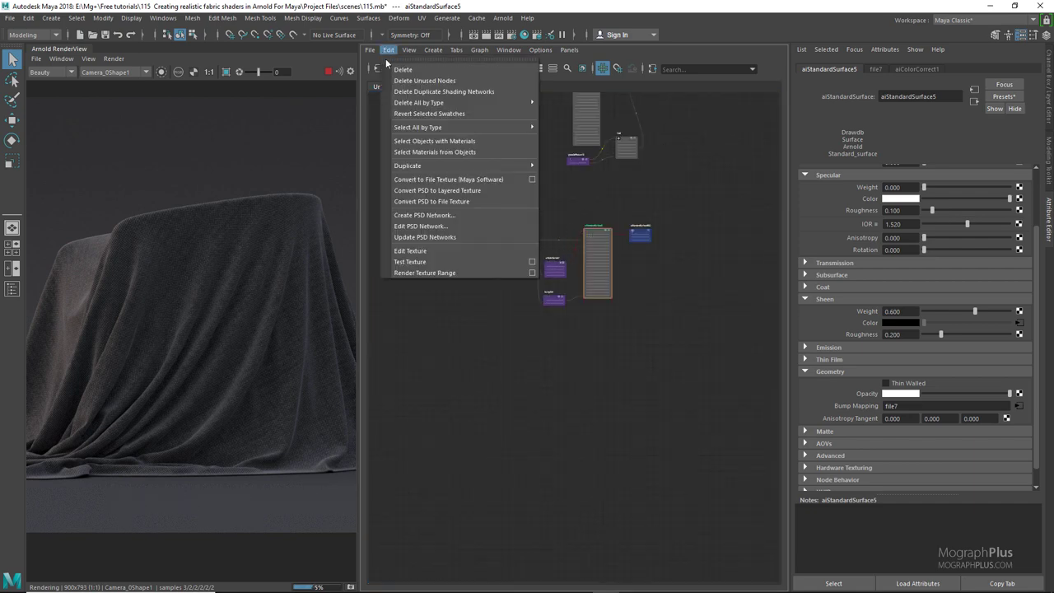
pyautogui.moveTo(469, 168)
pyautogui.click(550, 168)
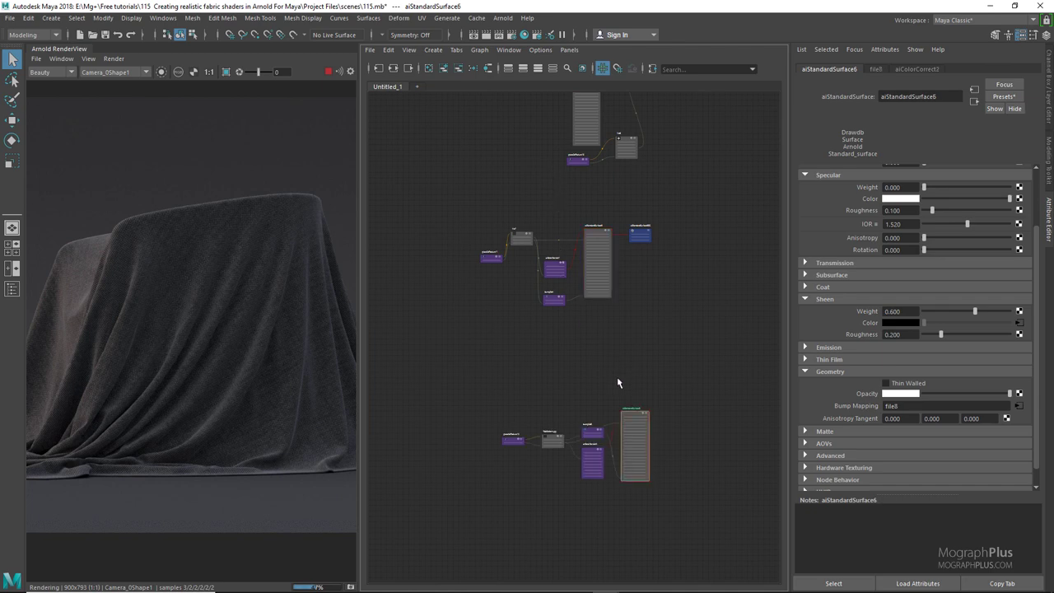
pyautogui.press('3')
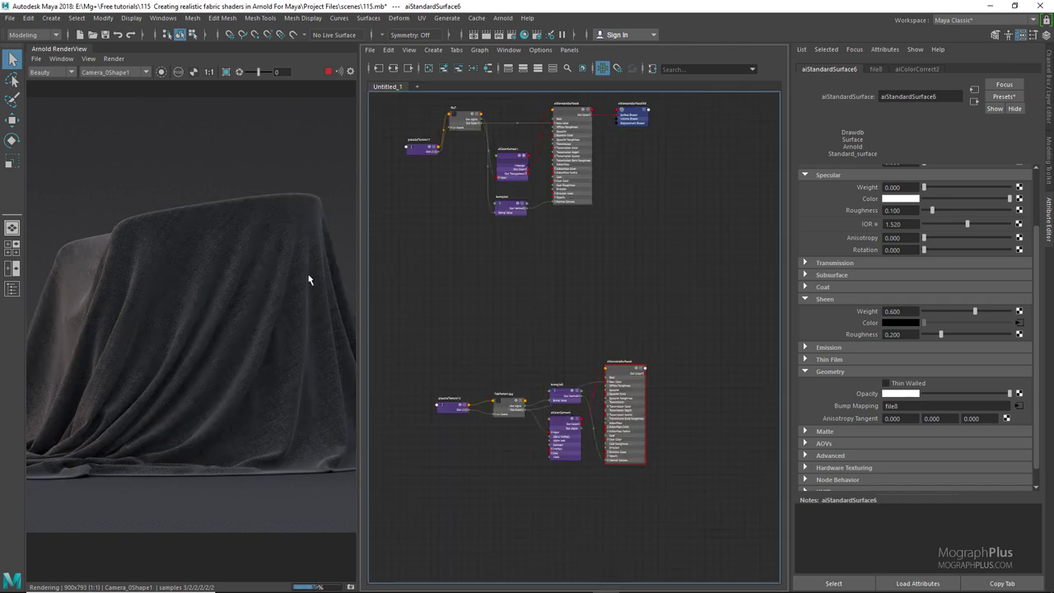
pyautogui.rightClick(616, 356)
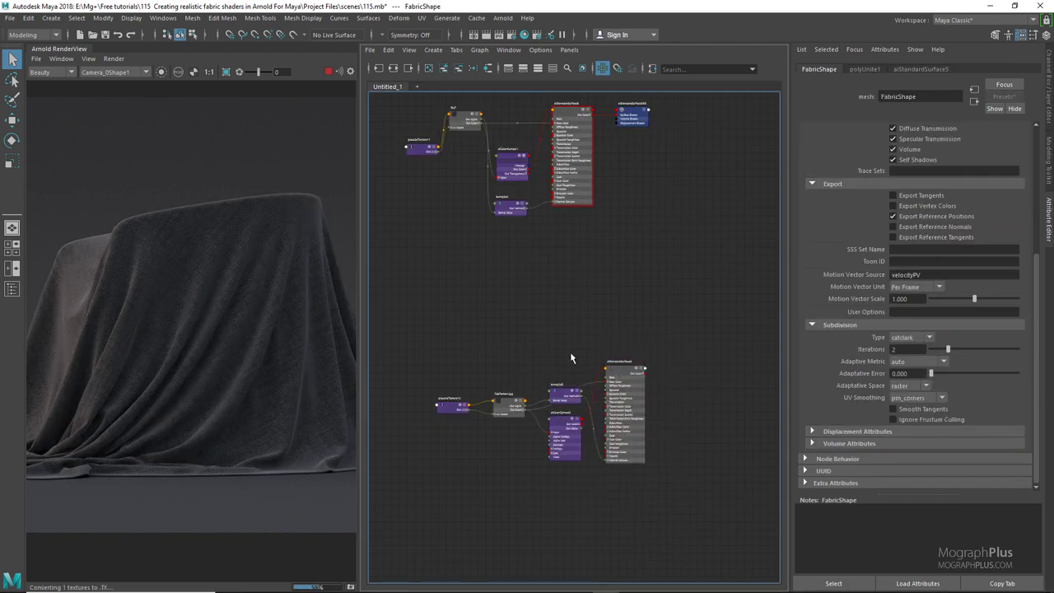
# - Move the copied FabPattern texture and its placement node away from bump2d5 and aiColorCorrect2 to make room
pyautogui.scroll(4, 559, 344)
pyautogui.keyDown('alt'); pyautogui.moveTo(554, 344); pyautogui.dragTo(630, 224, button='middle'); pyautogui.keyUp('alt')
pyautogui.moveTo(448, 333); pyautogui.dragTo(380, 247)
pyautogui.moveTo(562, 329); pyautogui.dragTo(487, 246)
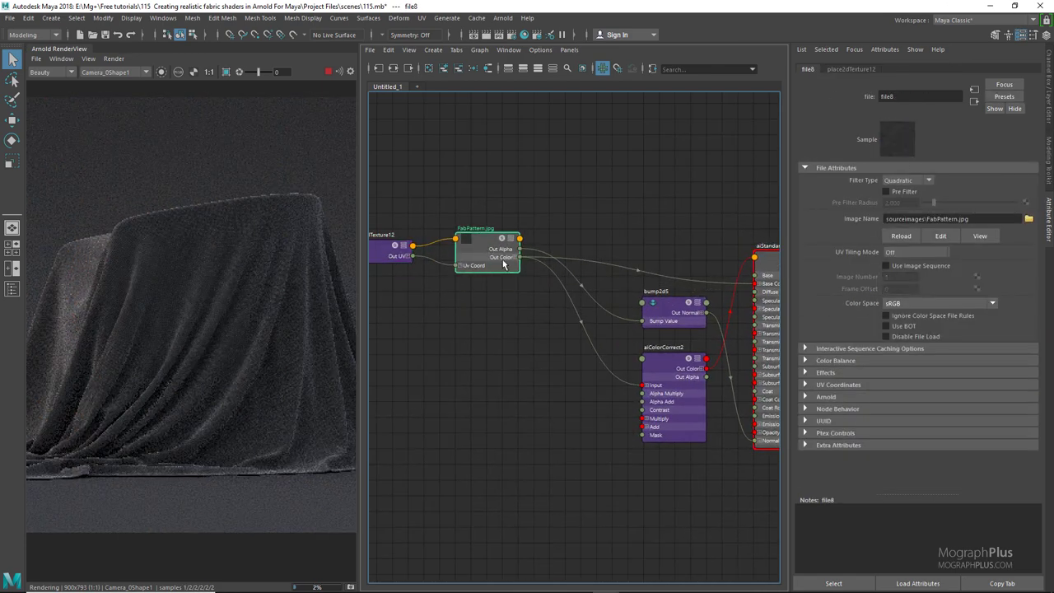
# - Create an aiLayerRgba node between the copied FabPattern texture and aiColorCorrect2
pyautogui.click(522, 328)
pyautogui.press('Tab')
pyautogui.write('layer')
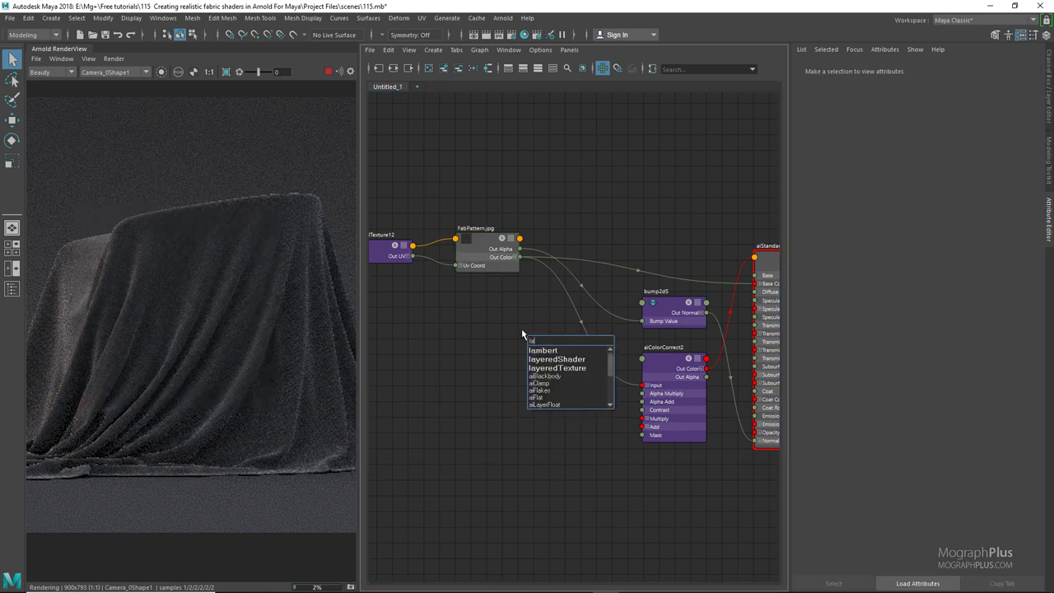
pyautogui.press('Down')
pyautogui.press('Down')
pyautogui.press('Down')
pyautogui.press('Down')
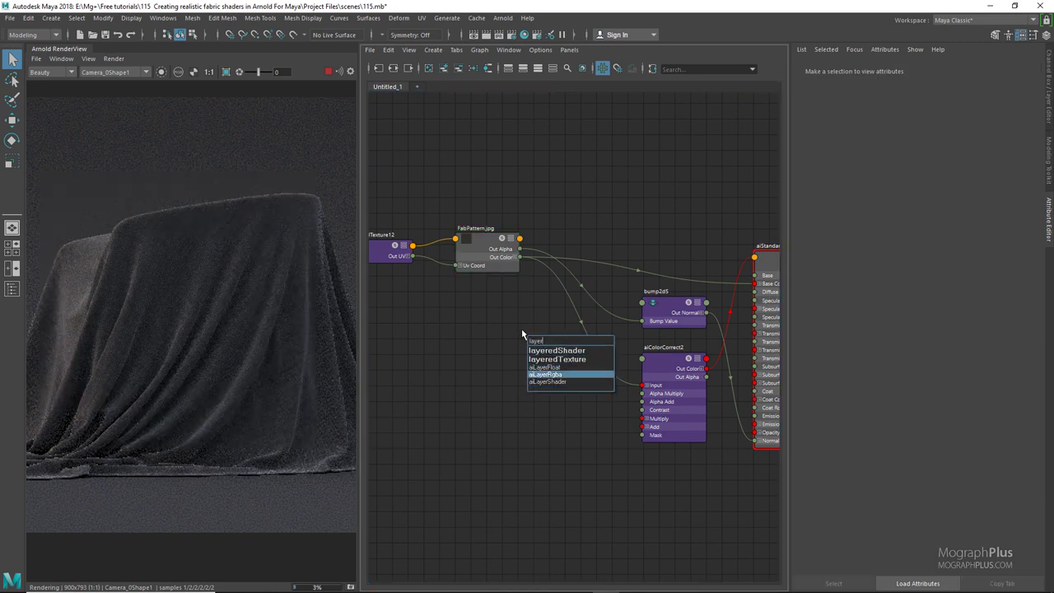
pyautogui.press('Return')
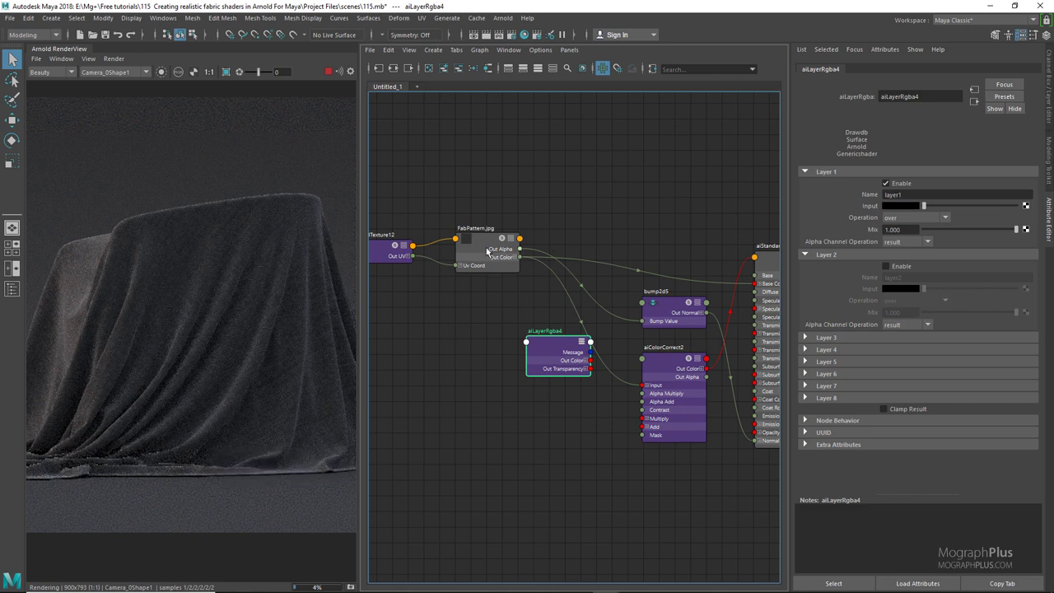
# - Connect the copied FabPattern texture to layer 1's input, and enable layer 2 with the muted mauve palette color and the negation operation
pyautogui.moveTo(851, 235); pyautogui.dragTo(854, 205, button='middle')
pyautogui.click(886, 266)
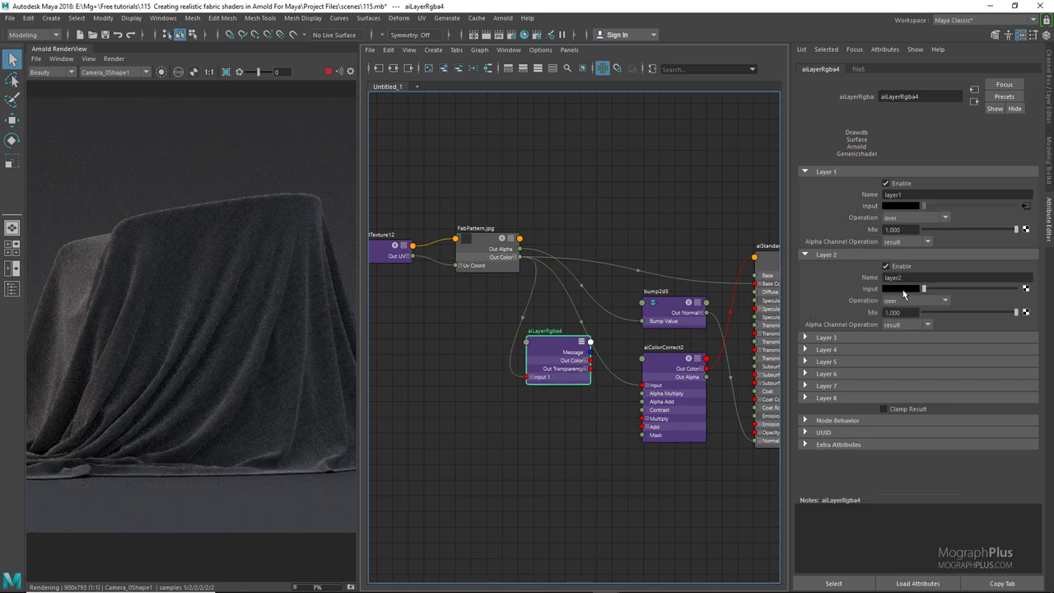
pyautogui.click(904, 290)
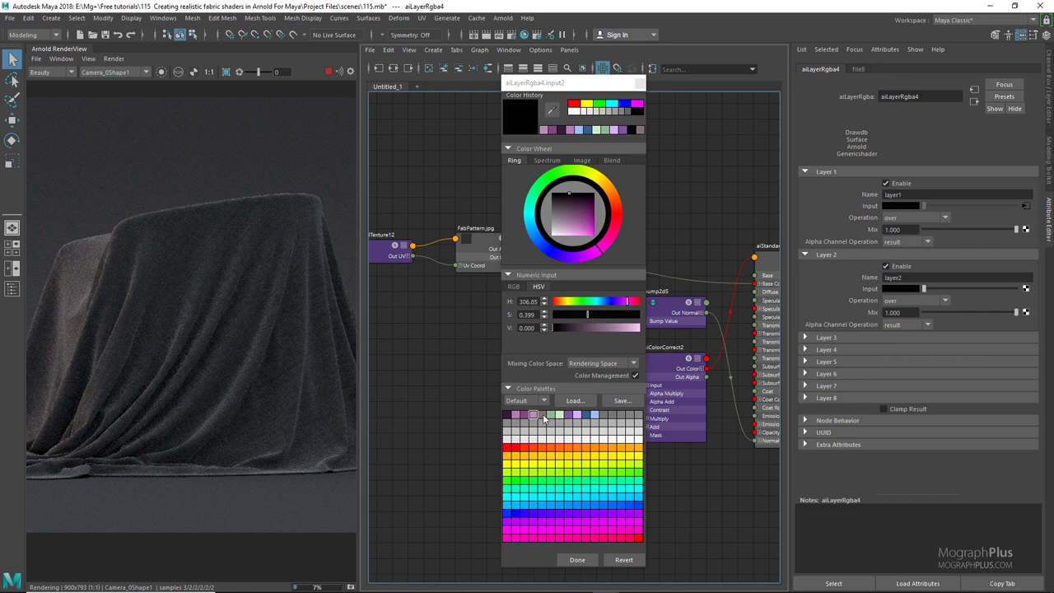
pyautogui.click(542, 416)
pyautogui.click(581, 561)
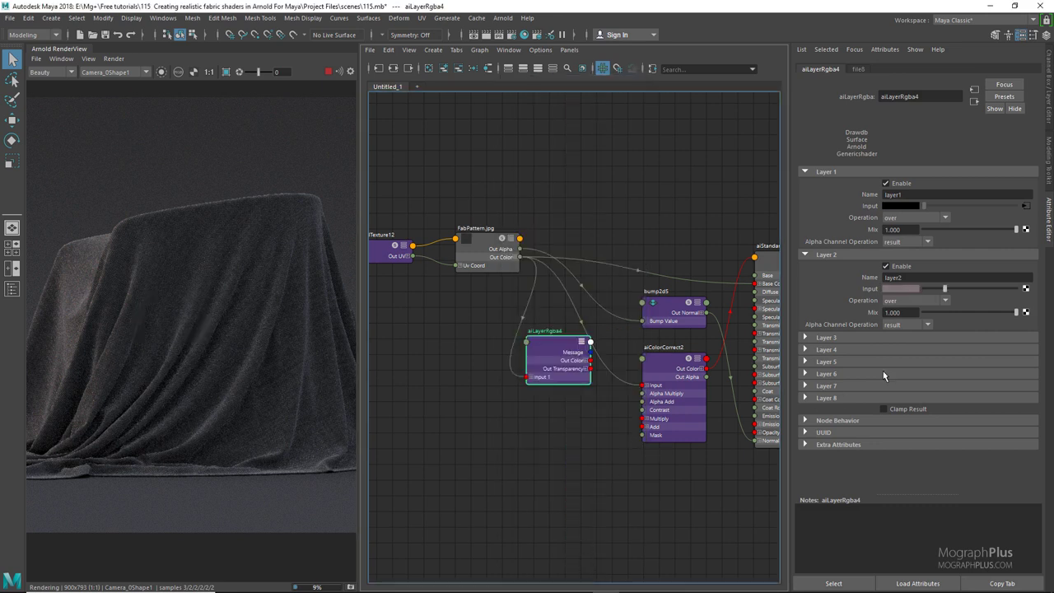
pyautogui.click(921, 301)
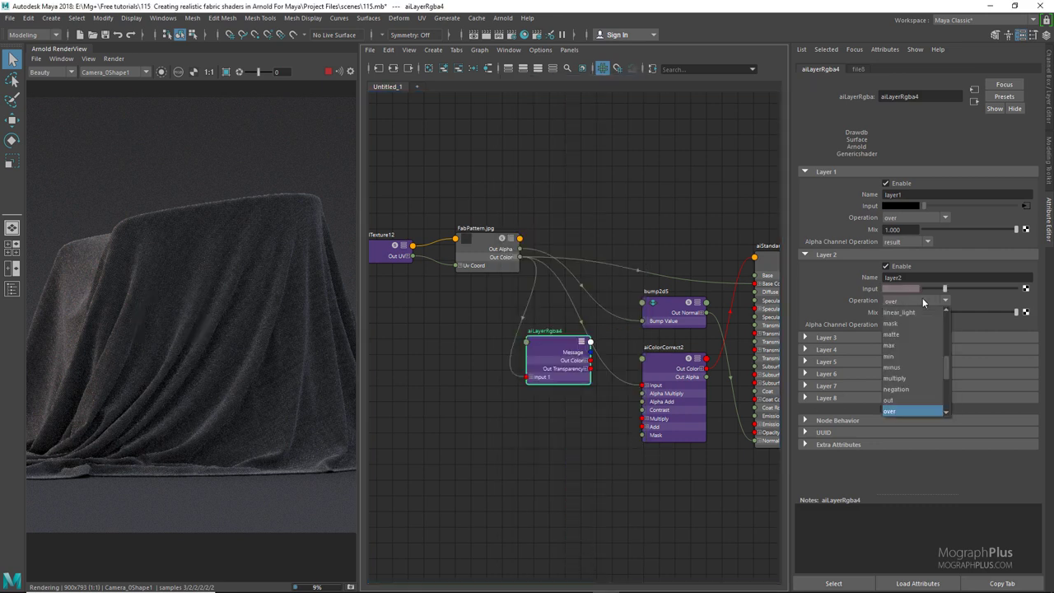
pyautogui.click(910, 390)
# - Place aiLayerRgba4 above bump2d5 and connect its color output to aiStandardSurface6's base color and aiColorCorrect2's input
pyautogui.moveTo(579, 407); pyautogui.dragTo(445, 423, button='middle')
pyautogui.scroll(3, 482, 372)
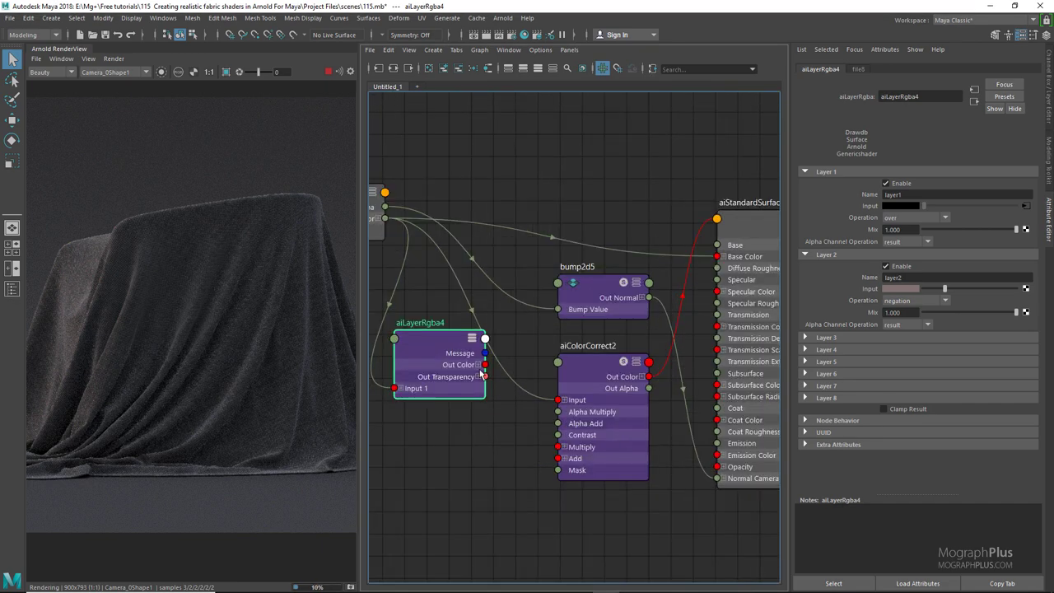
pyautogui.moveTo(453, 344); pyautogui.dragTo(716, 257)
pyautogui.moveTo(424, 347); pyautogui.dragTo(552, 181)
pyautogui.moveTo(499, 244)
pyautogui.keyDown('alt'); pyautogui.mouseDown(button='middle')
pyautogui.moveTo(516, 247)
pyautogui.moveTo(508, 259)
pyautogui.moveTo(485, 246)
pyautogui.mouseUp(button='middle'); pyautogui.keyUp('alt')
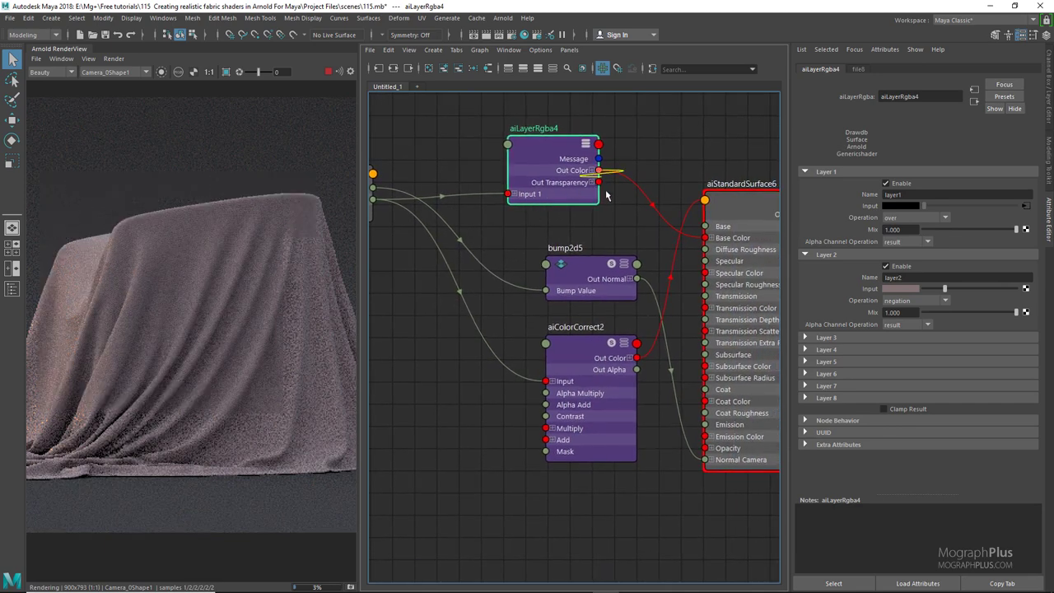
pyautogui.moveTo(599, 171); pyautogui.dragTo(546, 380)
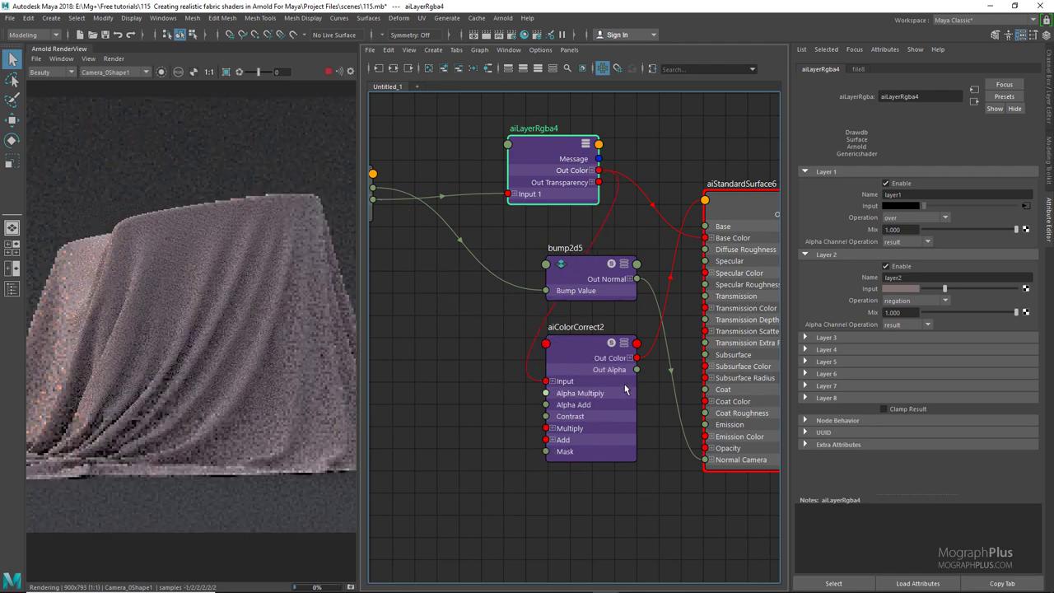
pyautogui.scroll(-5, 649, 194)
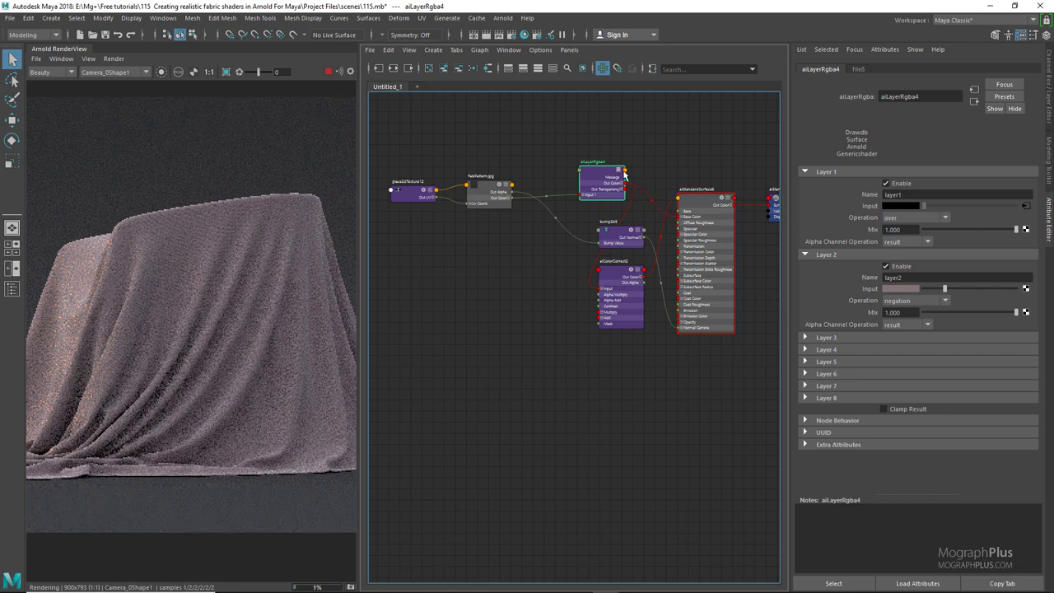
# - Move aiLayerRgba4 farther away from bump2d5 and set aiStandardSurface6's sheen weight to 0.8
pyautogui.moveTo(624, 173); pyautogui.dragTo(587, 138)
pyautogui.keyDown('alt'); pyautogui.moveTo(568, 210); pyautogui.dragTo(479, 232, button='middle'); pyautogui.keyUp('alt')
pyautogui.scroll(3, 546, 215)
pyautogui.click(696, 244)
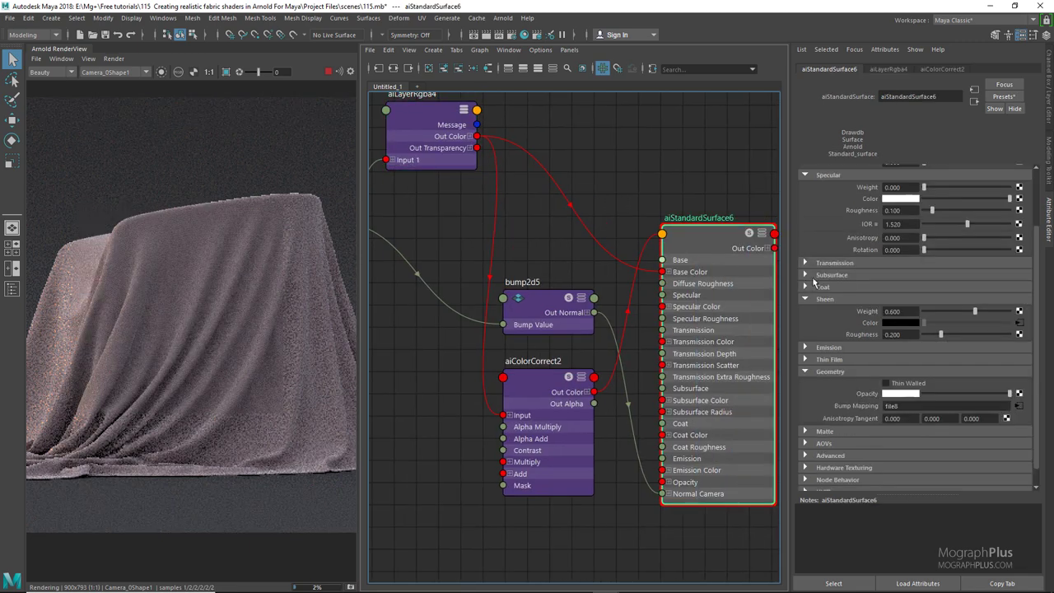
pyautogui.doubleClick(894, 311)
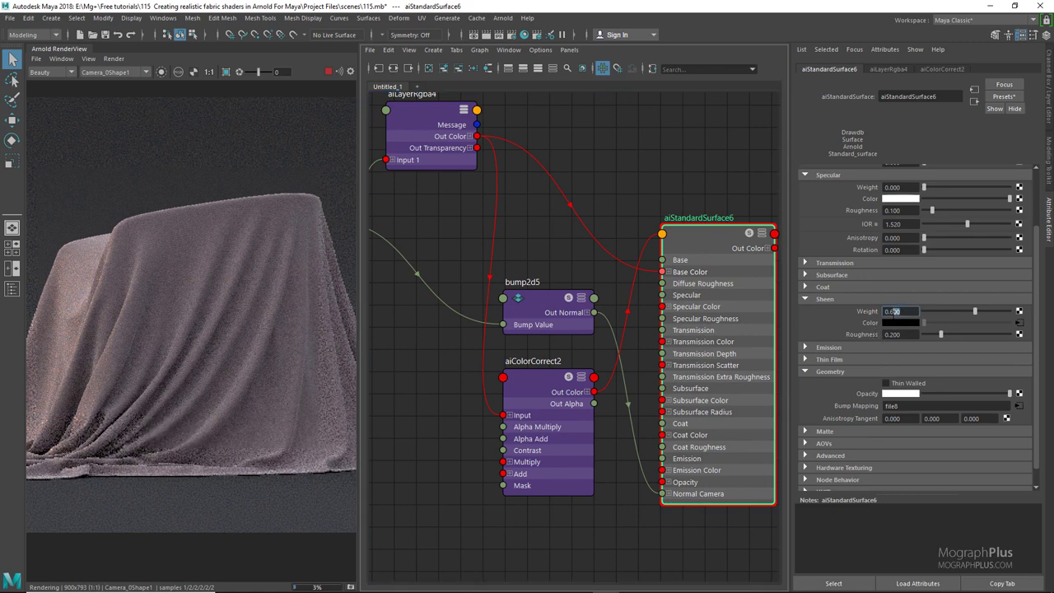
pyautogui.write('0.8')
pyautogui.press('Return')
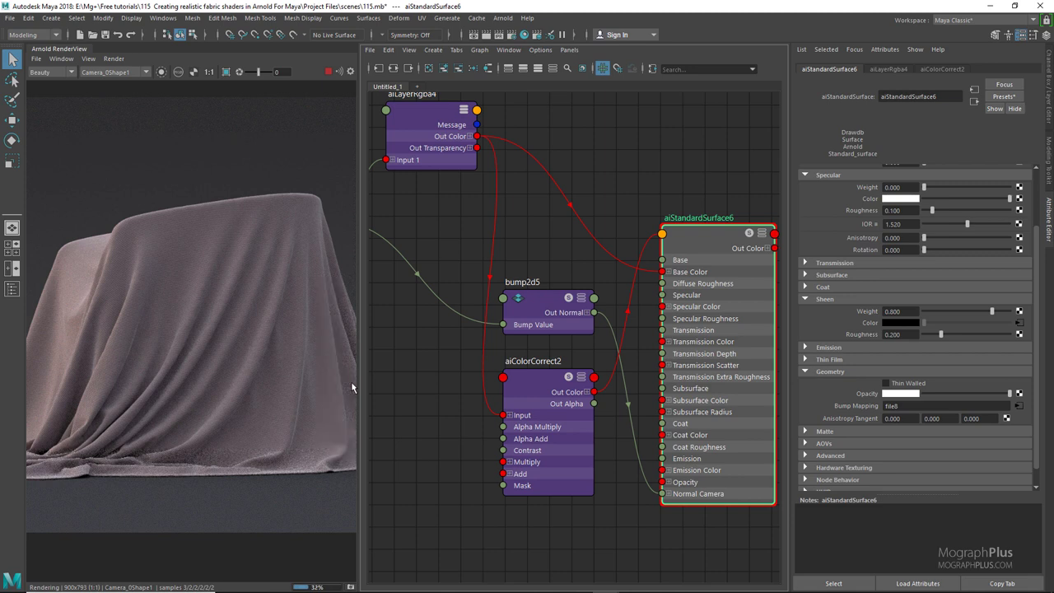
# - Close the purple-silk.jpg reference photo, return to Maya and clear the node selection
pyautogui.scroll(-3, 468, 381)
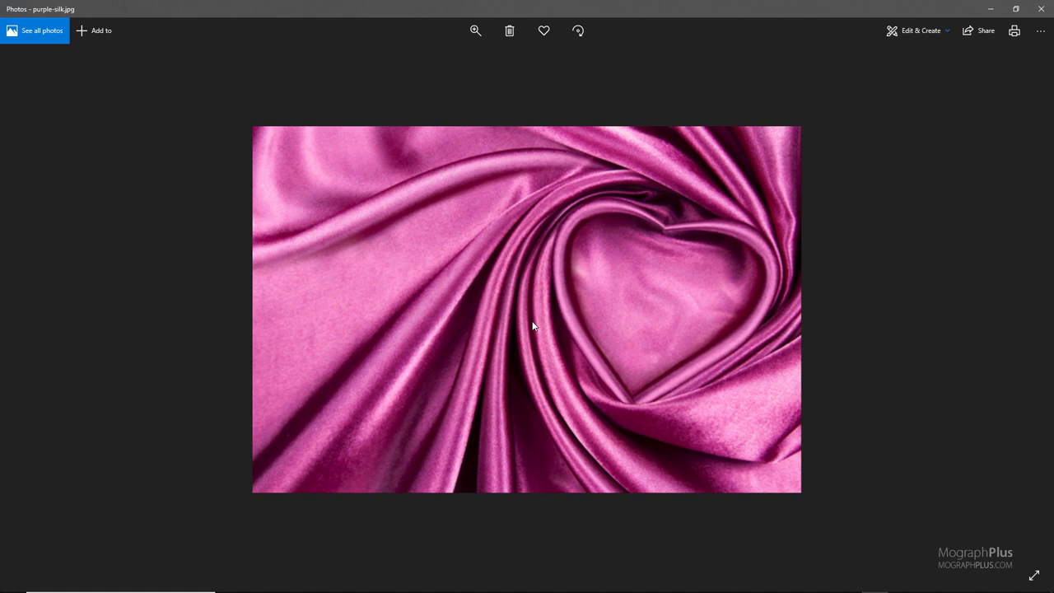
pyautogui.click(1040, 10)
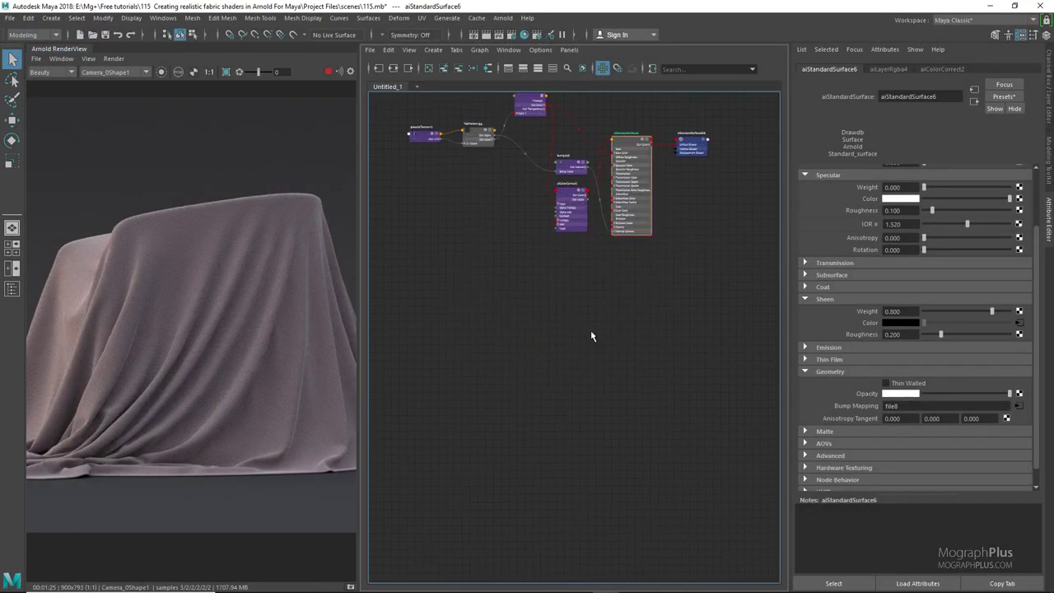
pyautogui.click(580, 363)
pyautogui.press('Tab')
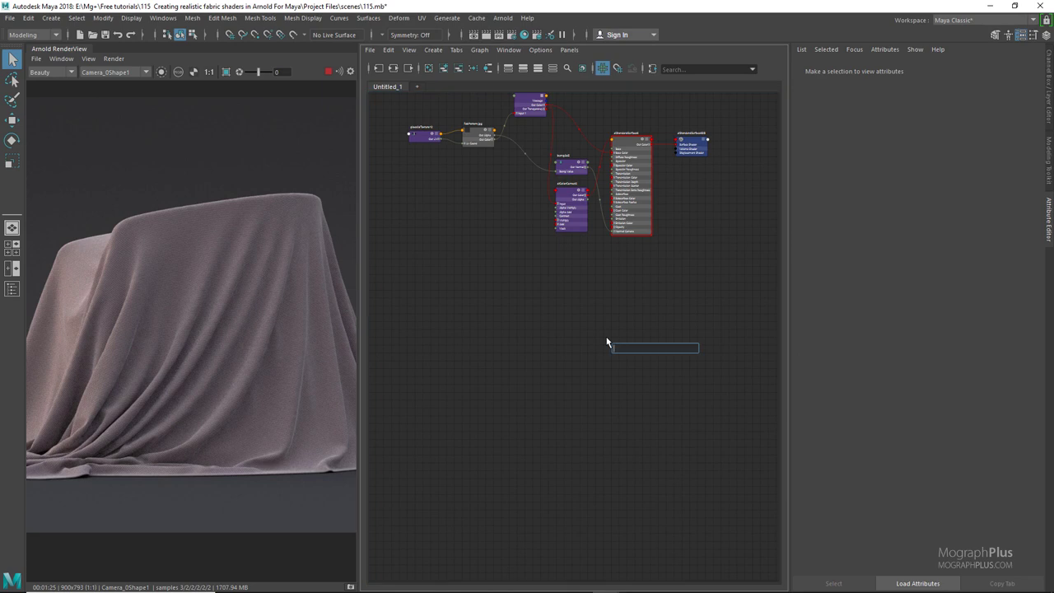
pyautogui.write('STA')
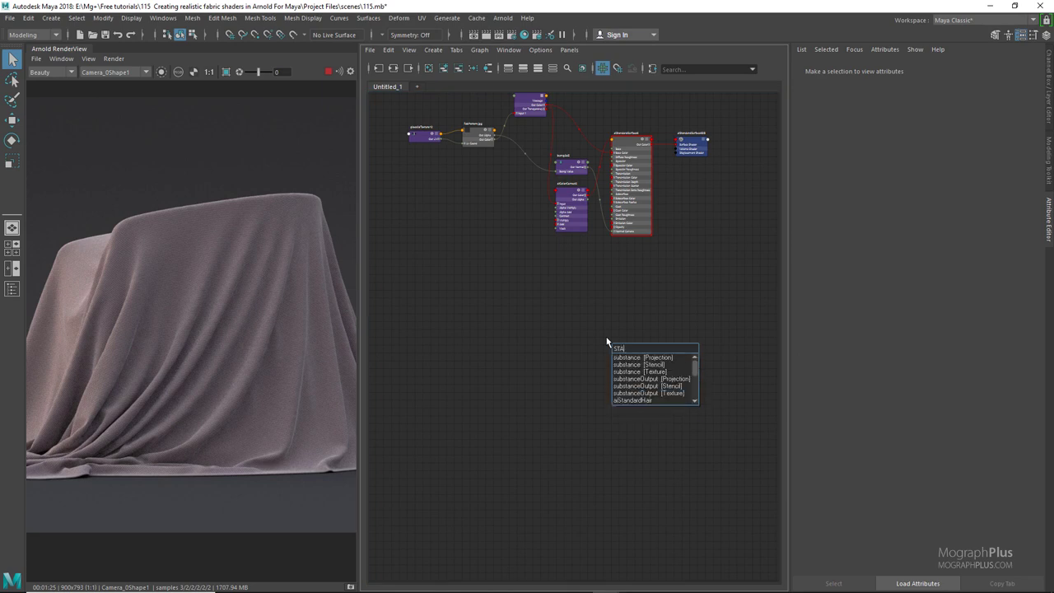
pyautogui.press('Down')
pyautogui.press('Down')
pyautogui.press('Down')
pyautogui.press('Down')
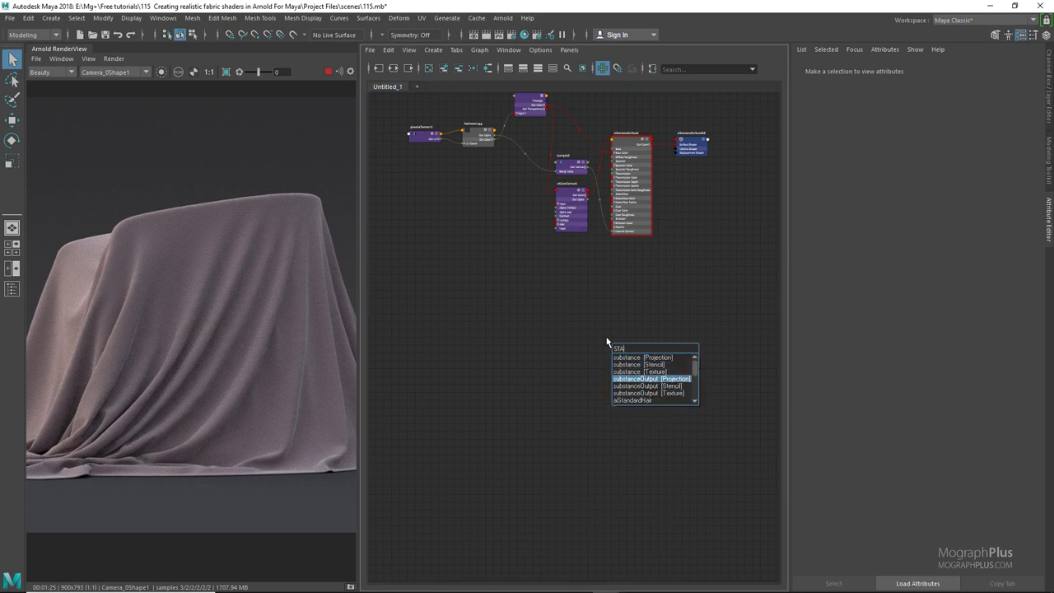
pyautogui.press('Escape')
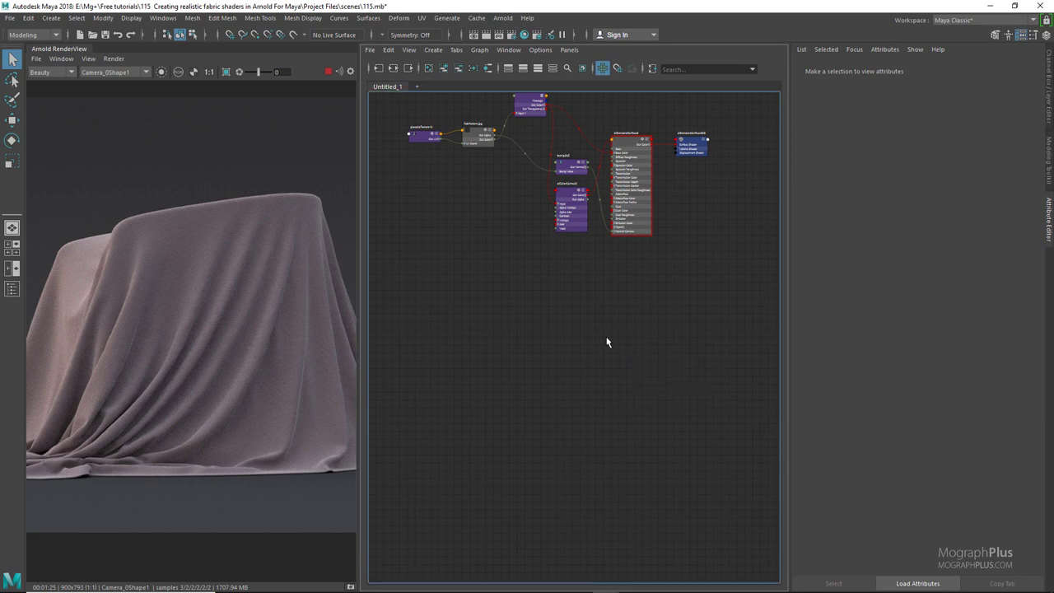
# - Create an aiStandardSurface shader below the existing node network and assign it to the fabric mesh
pyautogui.press('Tab')
pyautogui.write('standa')
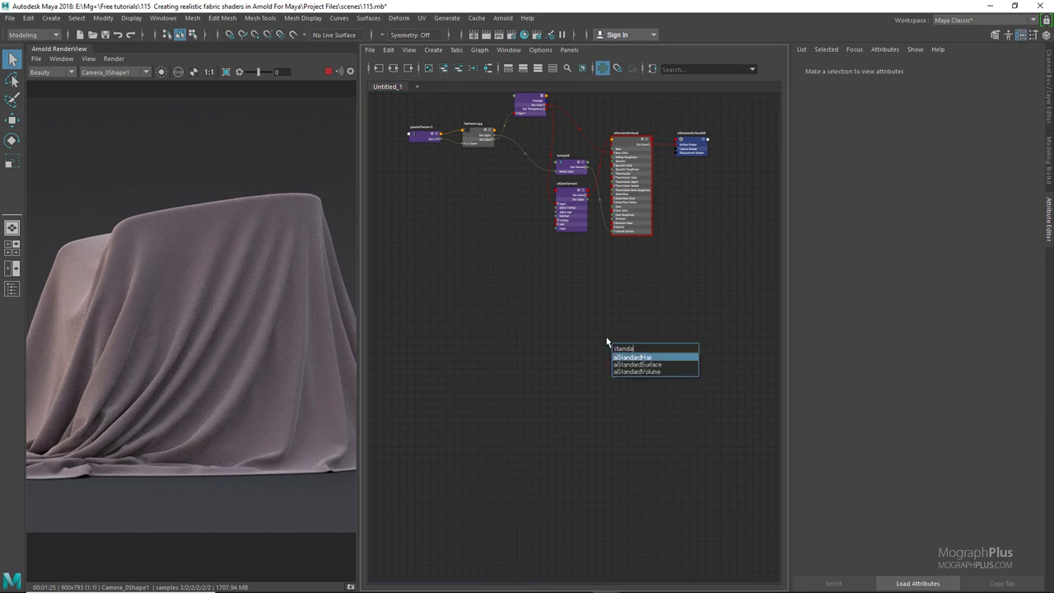
pyautogui.press('Down')
pyautogui.press('Return')
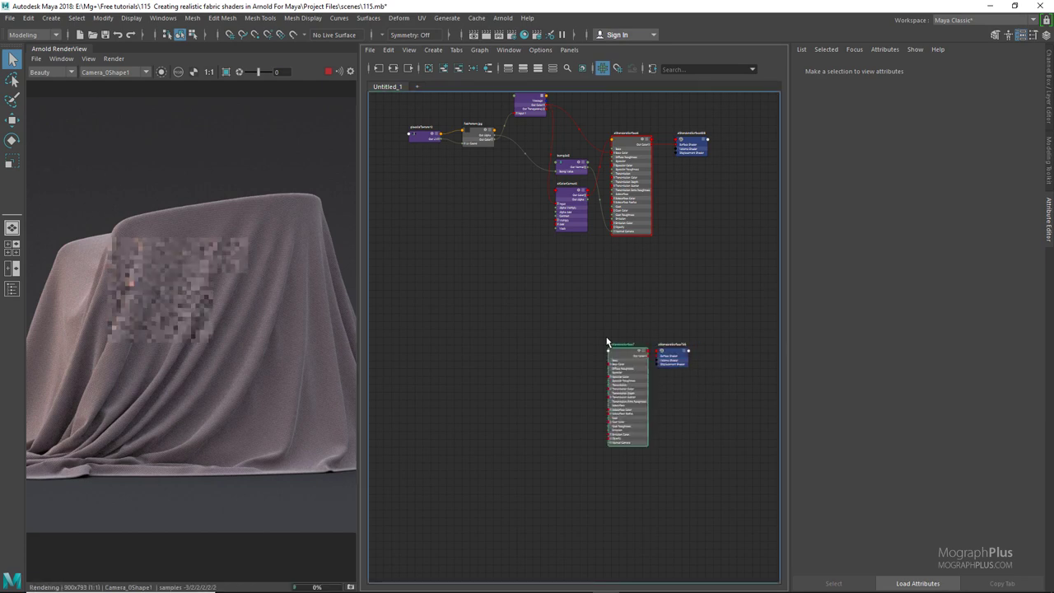
pyautogui.press('f')
pyautogui.click(482, 283)
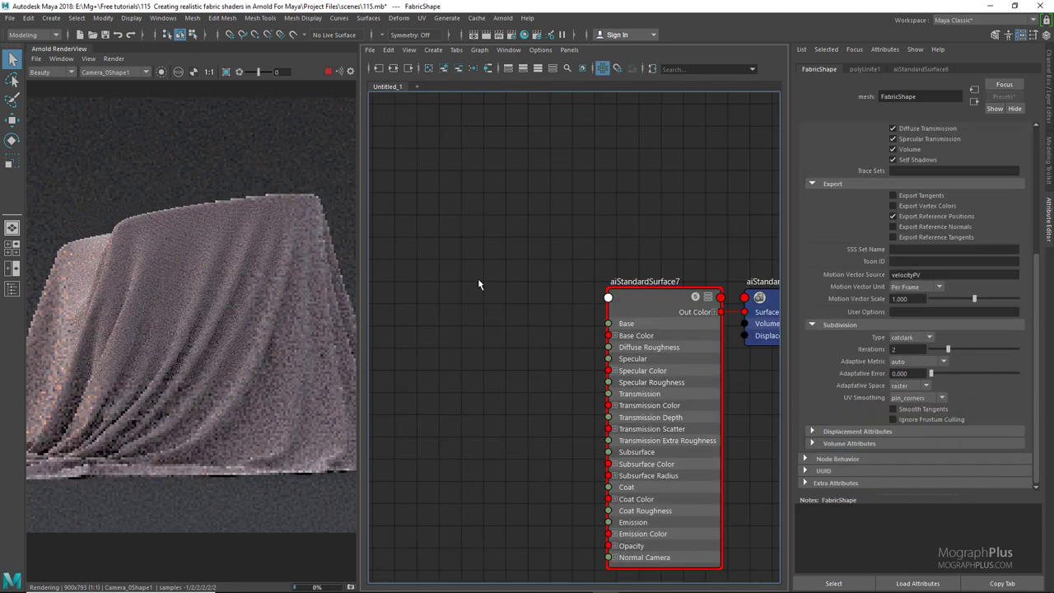
pyautogui.moveTo(652, 292); pyautogui.dragTo(702, 264, button='right')
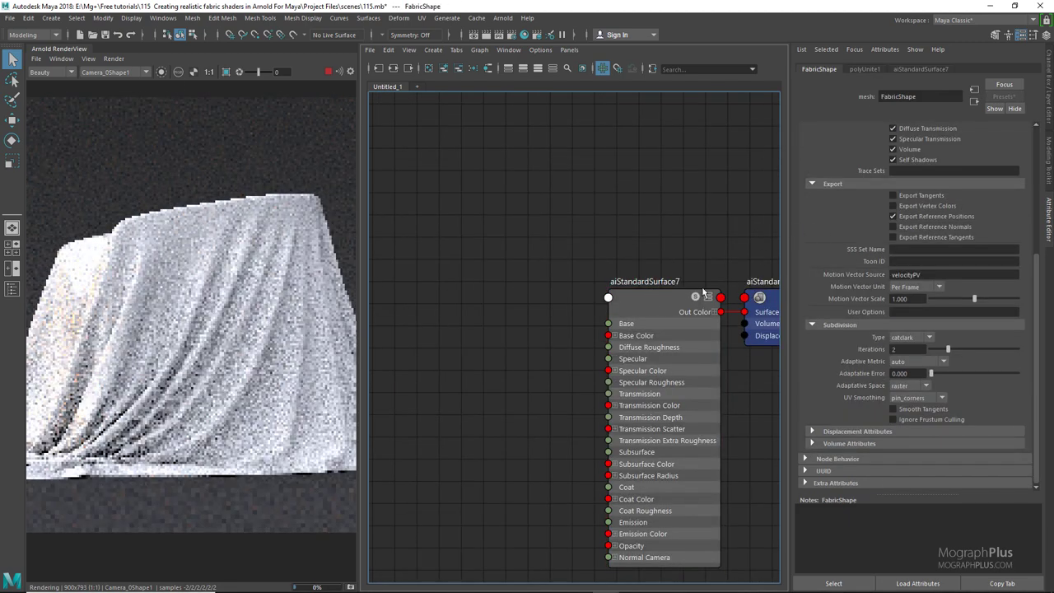
pyautogui.scroll(3, 848, 276)
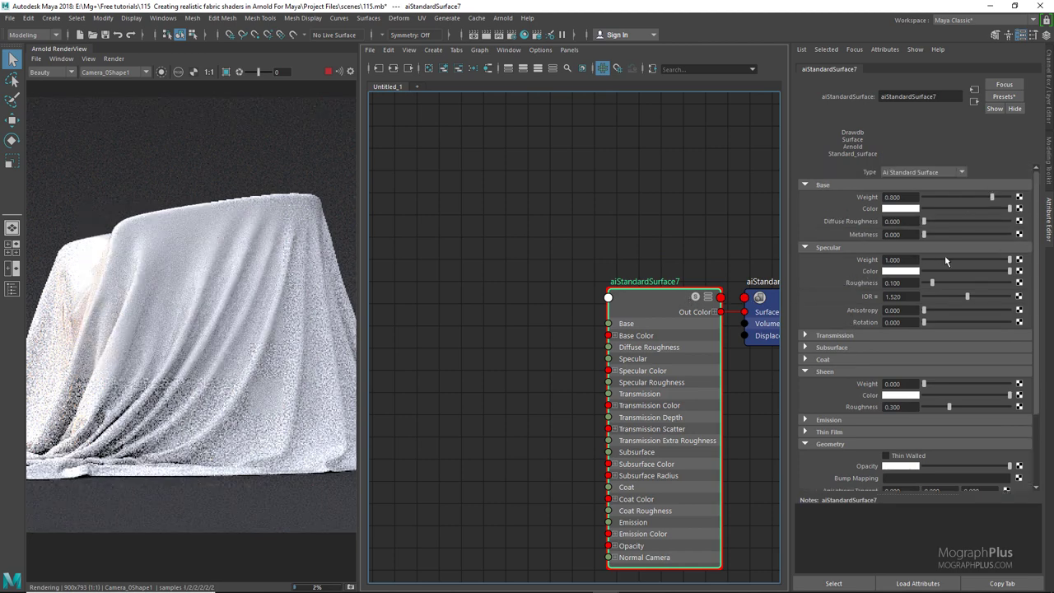
# - Create an aiFacingRatio node beside aiStandardSurface7 and connect its output value to the surface shader input of aiStandardSurface7SG
pyautogui.click(424, 347)
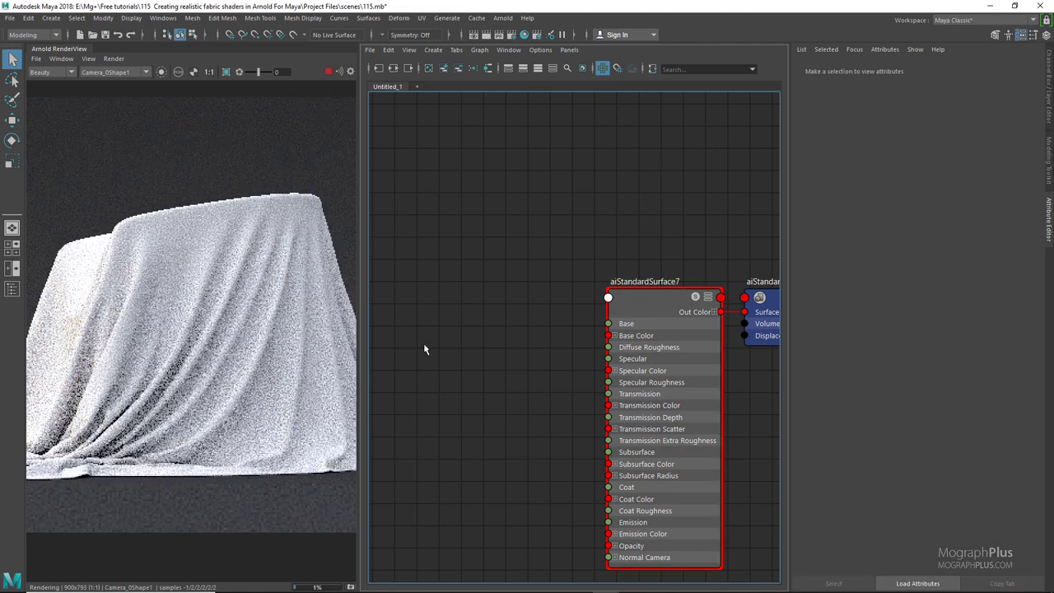
pyautogui.press('Tab')
pyautogui.write('facing')
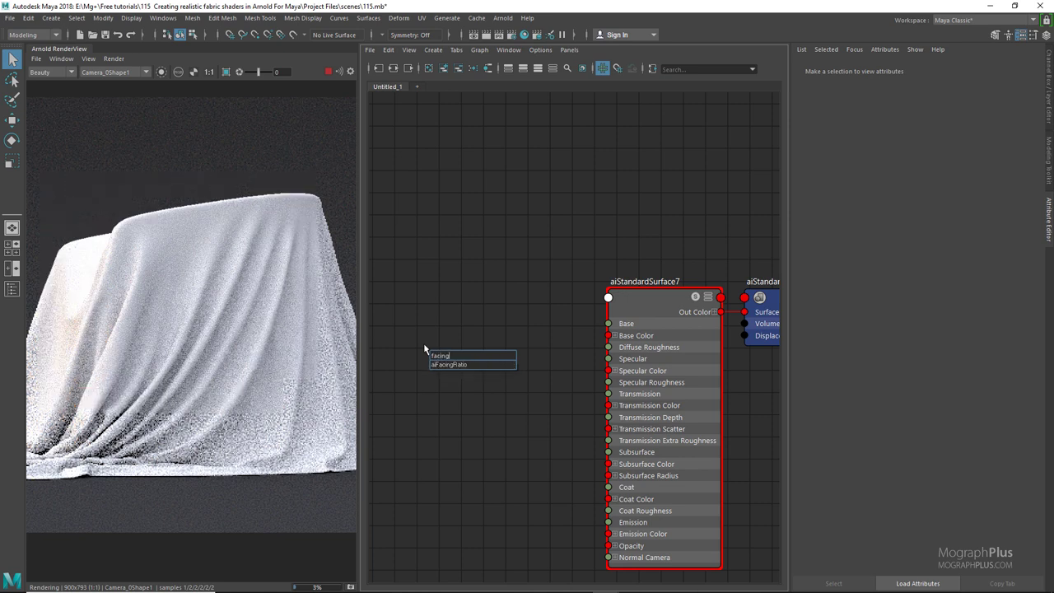
pyautogui.press('Down')
pyautogui.press('Return')
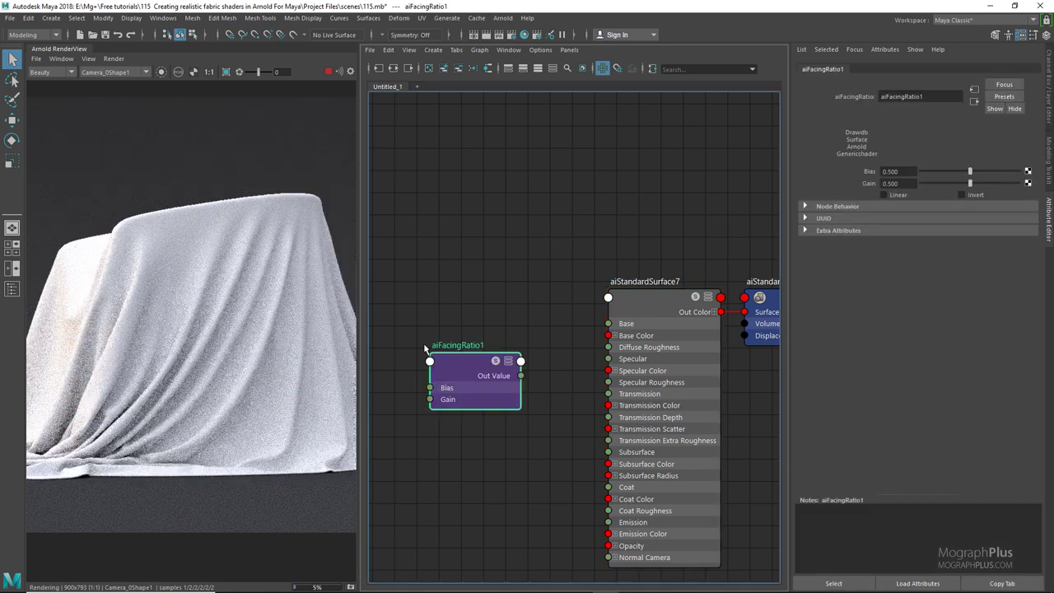
pyautogui.scroll(-2, 483, 280)
pyautogui.moveTo(467, 333); pyautogui.dragTo(441, 316)
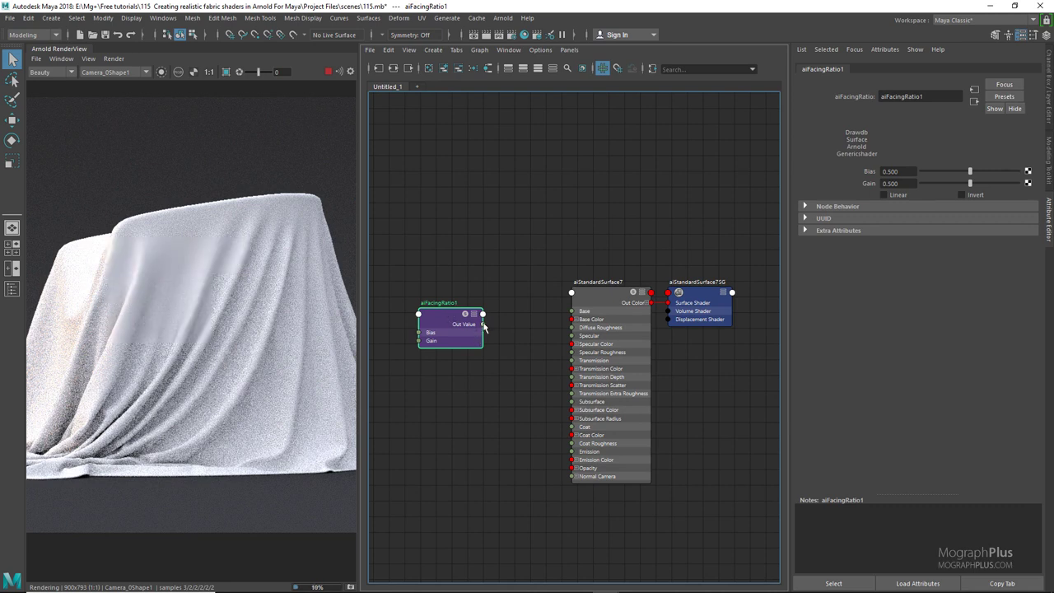
pyautogui.moveTo(502, 339); pyautogui.dragTo(574, 319)
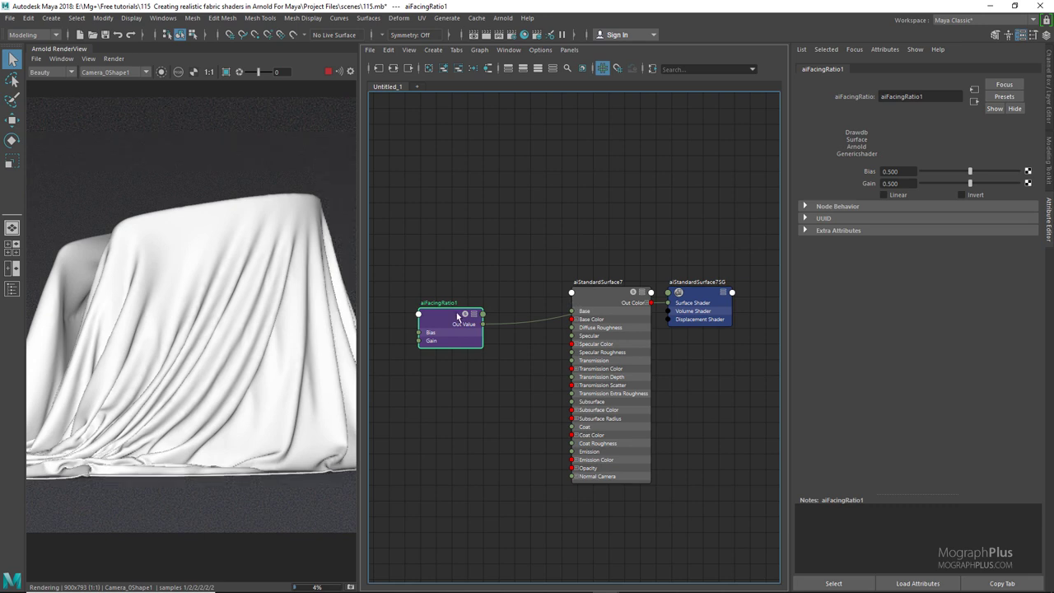
# - Move aiFacingRatio1 farther from aiStandardSurface7 and create a remapValue node in the gap between them
pyautogui.moveTo(458, 316); pyautogui.dragTo(440, 294)
pyautogui.scroll(3, 515, 327)
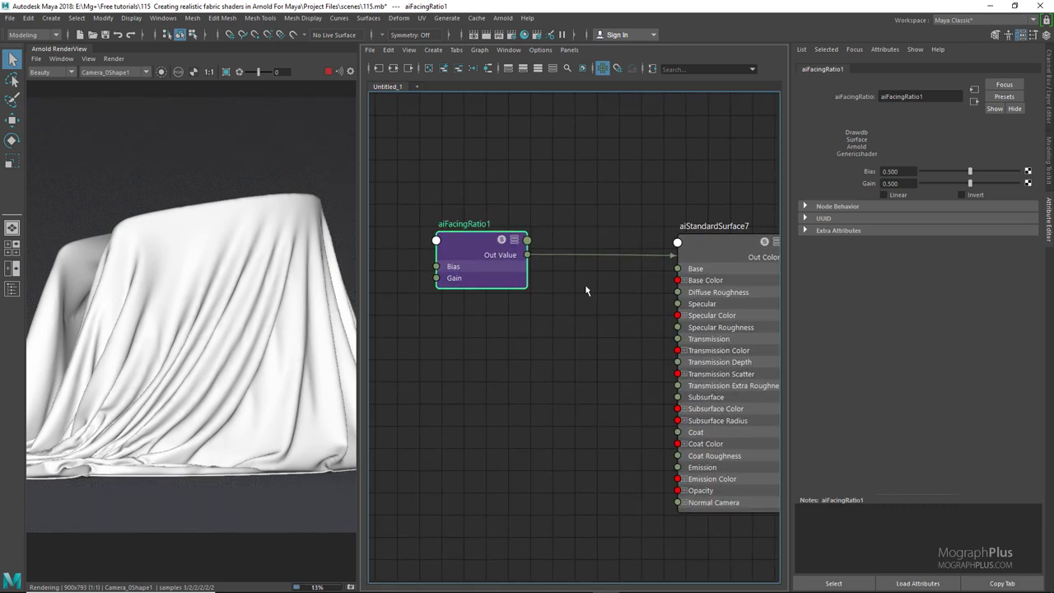
pyautogui.moveTo(494, 262); pyautogui.dragTo(423, 262)
pyautogui.click(521, 345)
pyautogui.press('Tab')
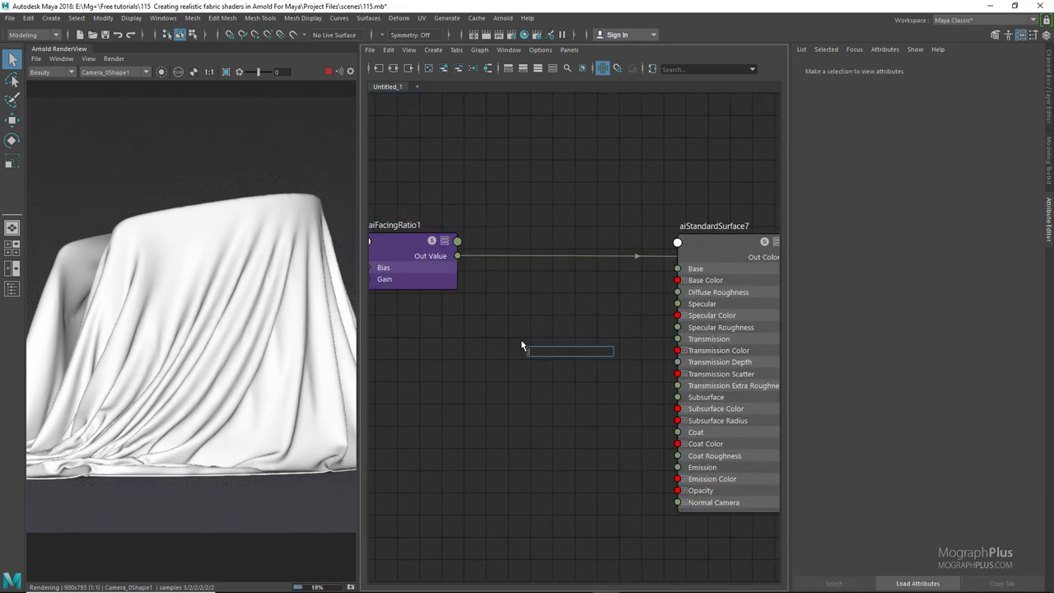
pyautogui.write('remap')
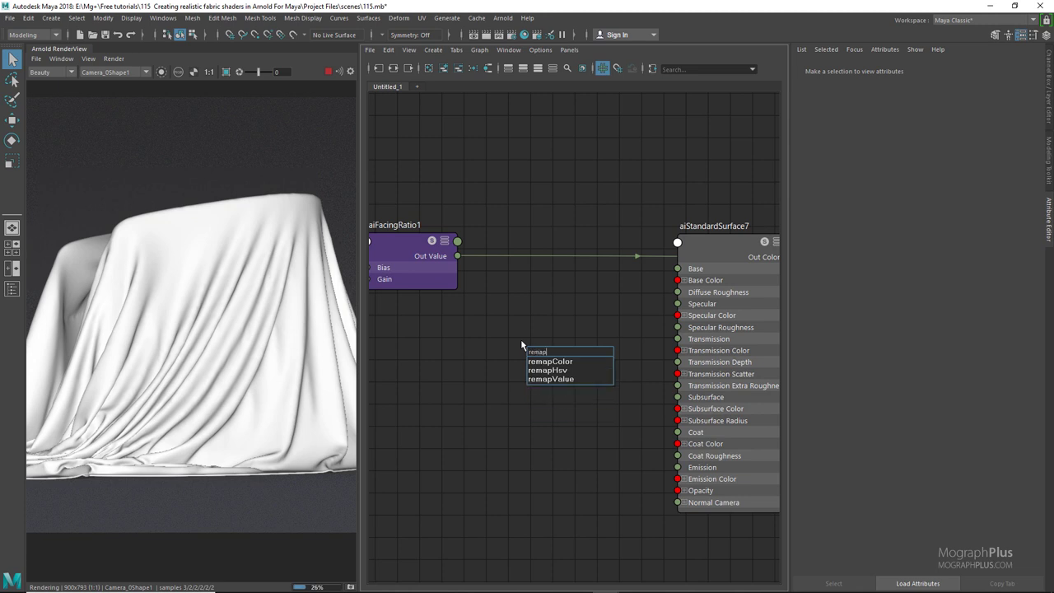
pyautogui.press('Down')
pyautogui.press('Down')
pyautogui.press('Down')
pyautogui.press('Return')
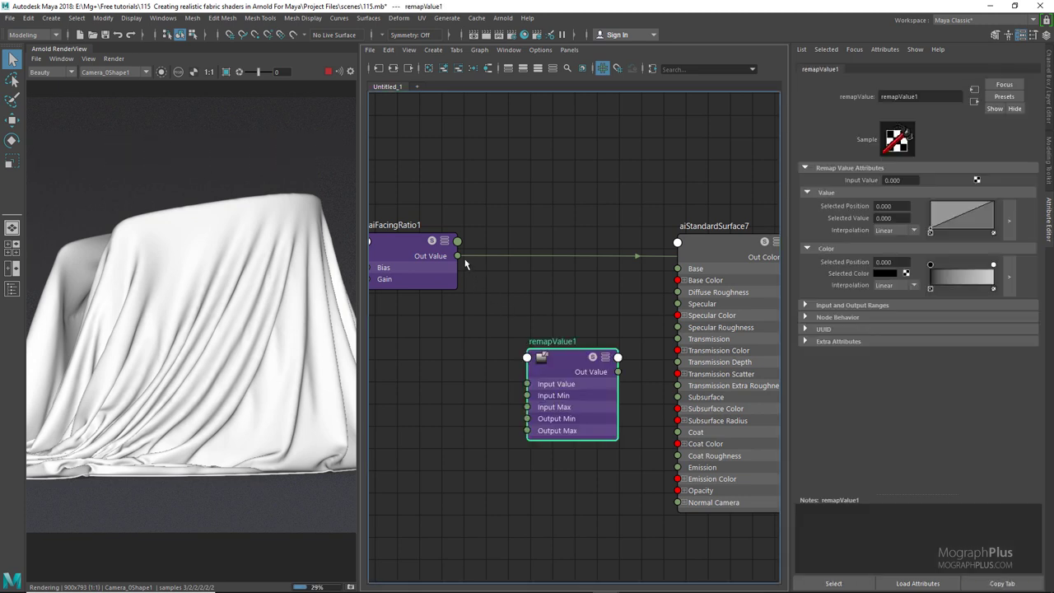
# - Connect aiFacingRatio1's output to remapValue1's input value, and remapValue1's output to aiStandardSurface7SG's surface shader
pyautogui.moveTo(458, 260); pyautogui.dragTo(527, 384)
pyautogui.keyDown('alt'); pyautogui.moveTo(544, 319); pyautogui.dragTo(464, 332, button='middle'); pyautogui.keyUp('alt')
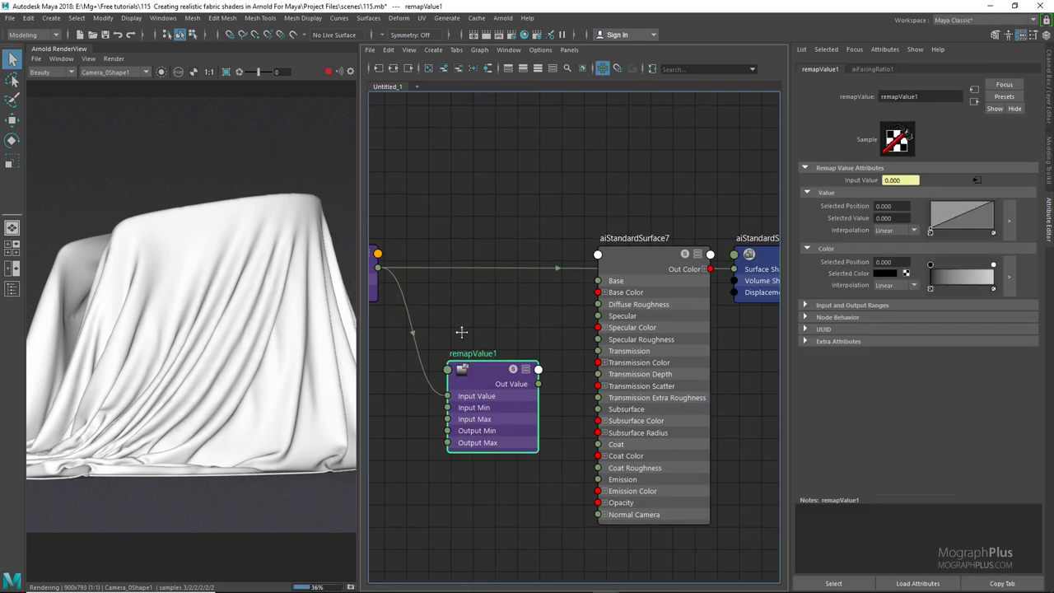
pyautogui.moveTo(512, 379)
pyautogui.mouseDown()
pyautogui.moveTo(515, 397)
pyautogui.moveTo(648, 377)
pyautogui.moveTo(744, 280)
pyautogui.mouseUp()
# - Arrange remapValue1, aiStandardSurface7 and its shading group in one row with wider spacing
pyautogui.moveTo(462, 383); pyautogui.dragTo(480, 316)
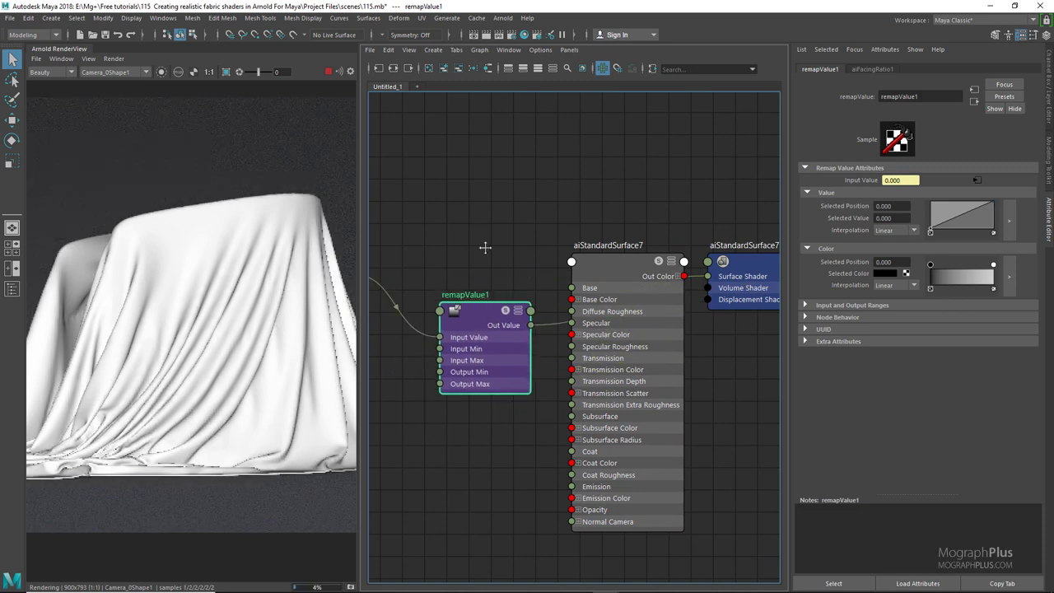
pyautogui.keyDown('alt'); pyautogui.moveTo(485, 244); pyautogui.dragTo(498, 255, button='middle'); pyautogui.keyUp('alt')
pyautogui.moveTo(504, 298); pyautogui.dragTo(462, 249)
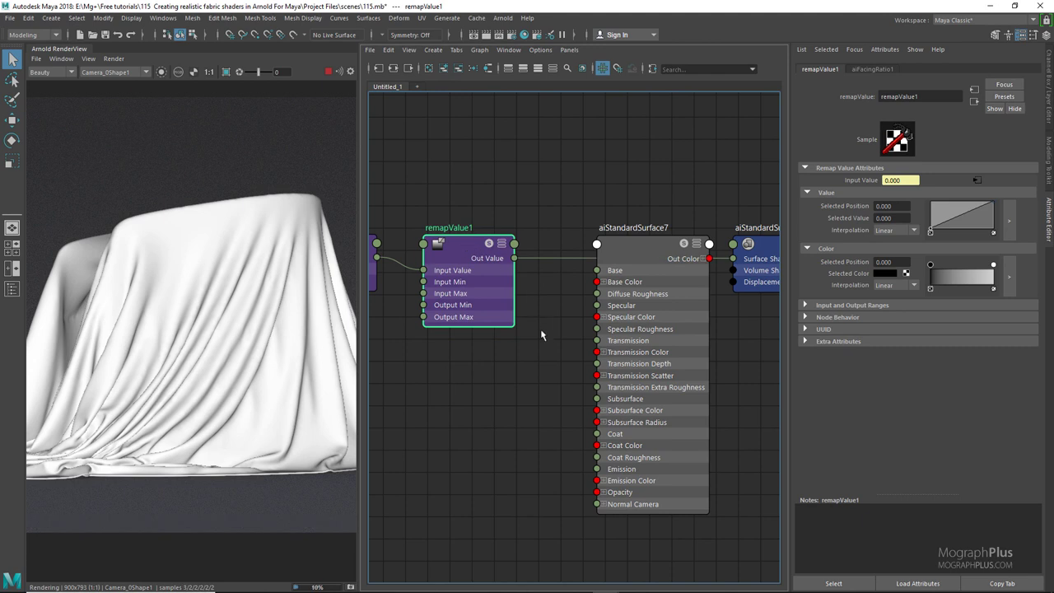
pyautogui.moveTo(772, 247); pyautogui.dragTo(797, 250)
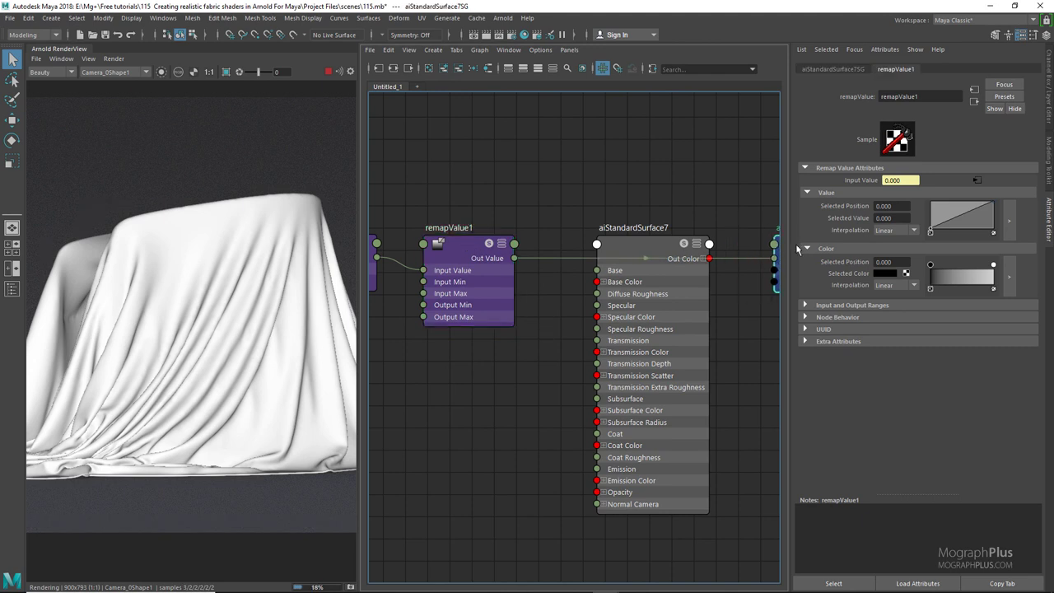
pyautogui.moveTo(657, 250); pyautogui.dragTo(694, 250)
pyautogui.moveTo(469, 252); pyautogui.dragTo(483, 253)
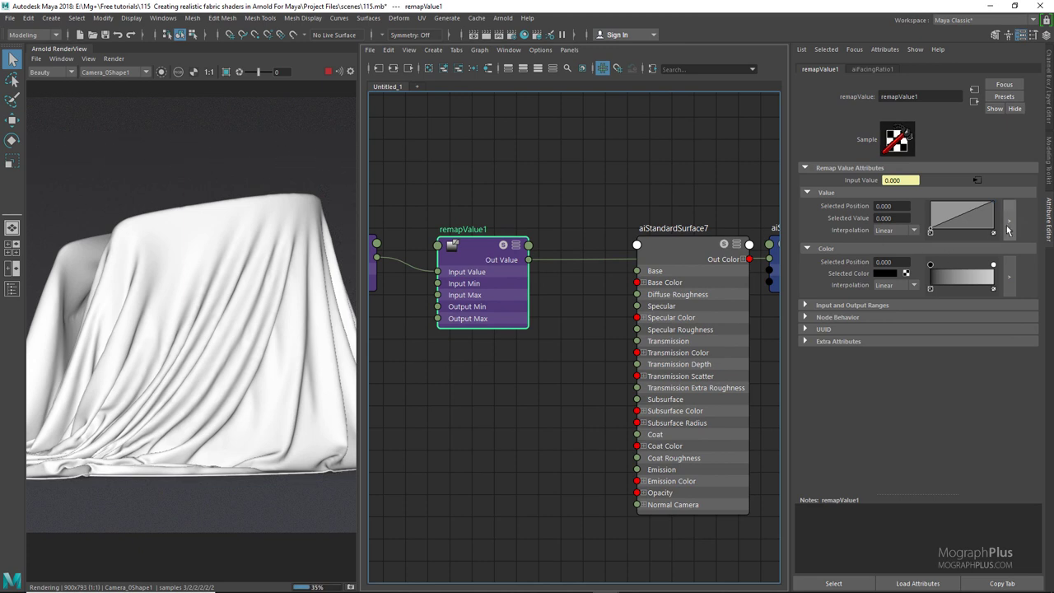
# - Open remapValue1's value curve enlarged, lower its end point to about 0.25 and raise its start point to about 0.04
pyautogui.click(1008, 231)
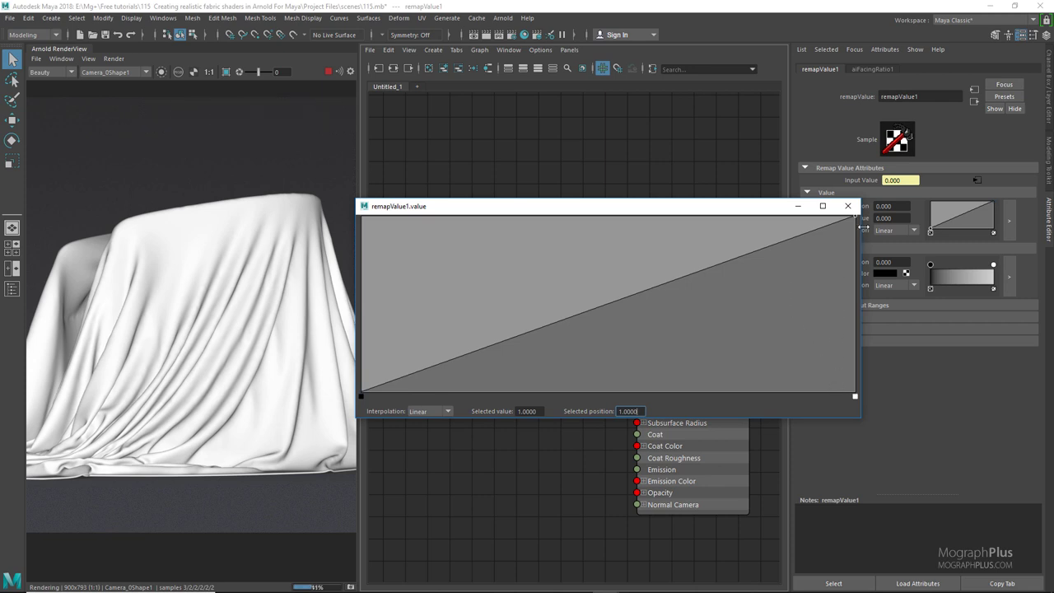
pyautogui.moveTo(855, 218); pyautogui.dragTo(854, 349)
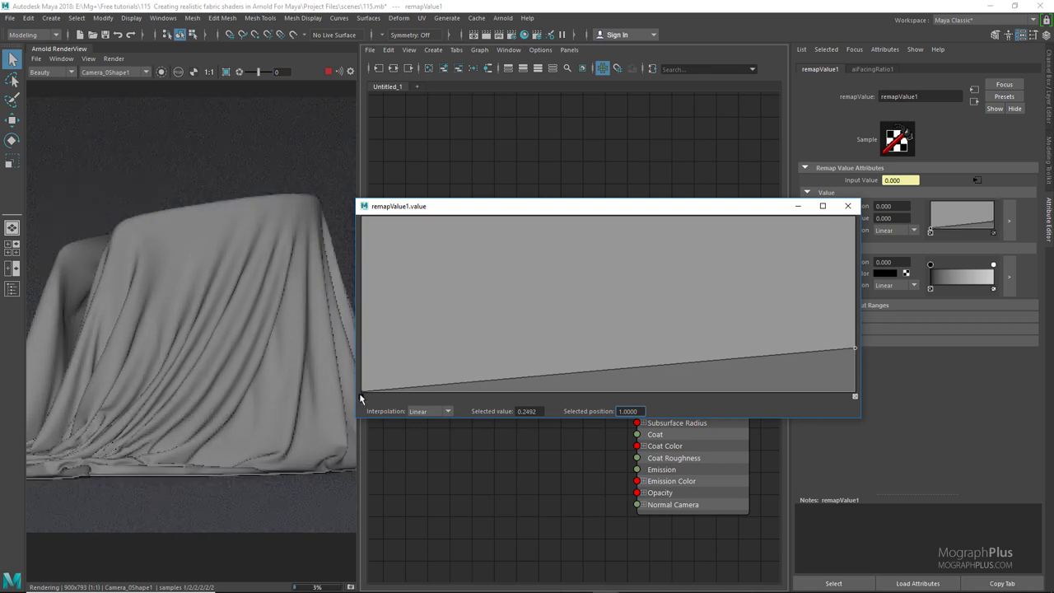
pyautogui.moveTo(359, 393); pyautogui.dragTo(357, 387)
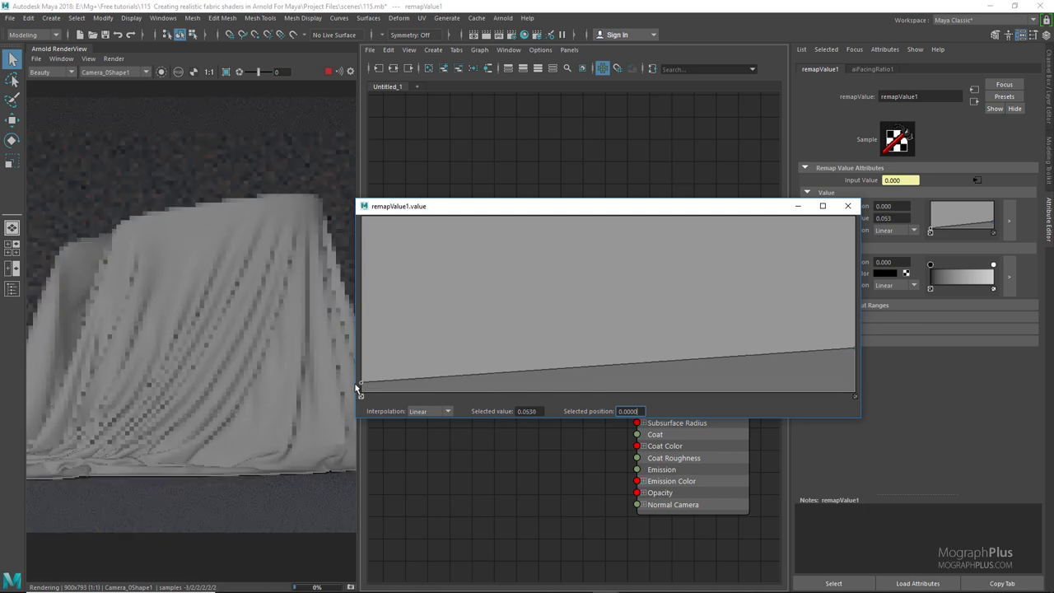
# - Add a peak to remapValue1's value curve at position about 0.87 and value about 0.99, with Spline interpolation
pyautogui.moveTo(771, 357); pyautogui.dragTo(791, 218)
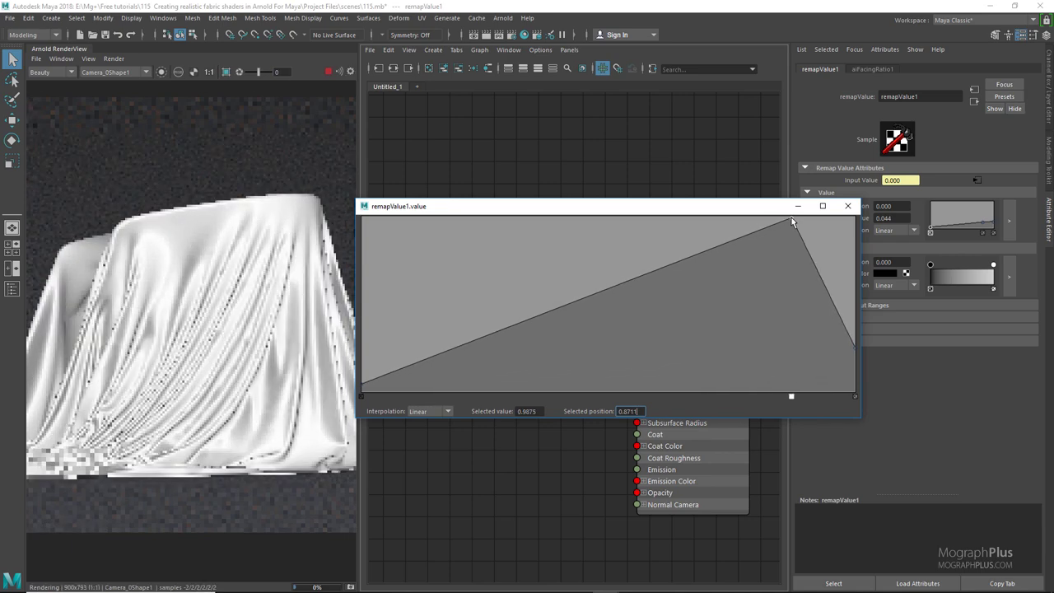
pyautogui.click(448, 412)
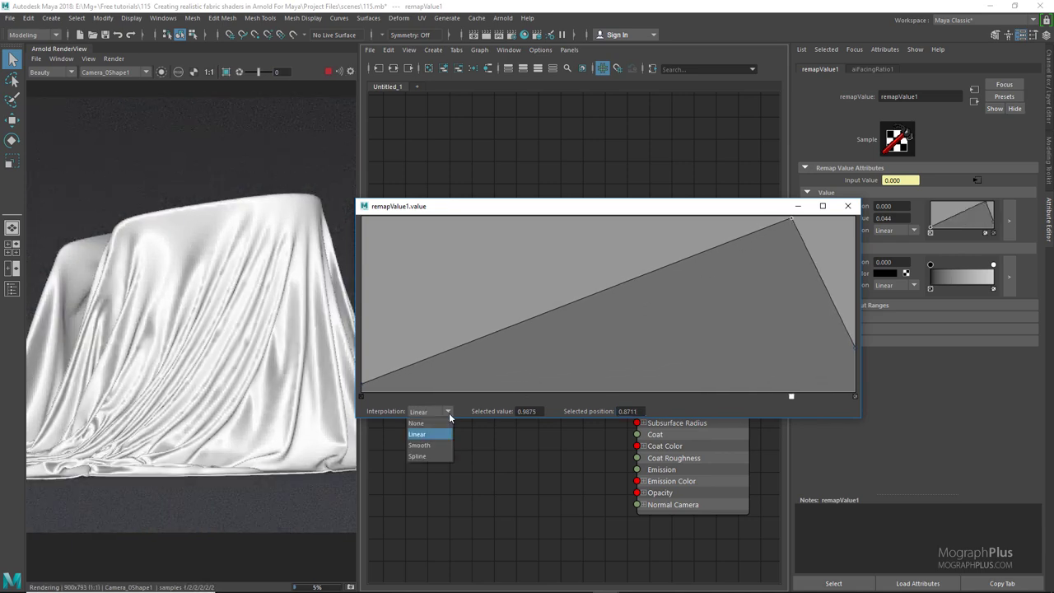
pyautogui.click(434, 455)
# - Add a curve point before the peak at position about 0.71 and value about 0.33, with Spline interpolation
pyautogui.moveTo(714, 249); pyautogui.dragTo(710, 334)
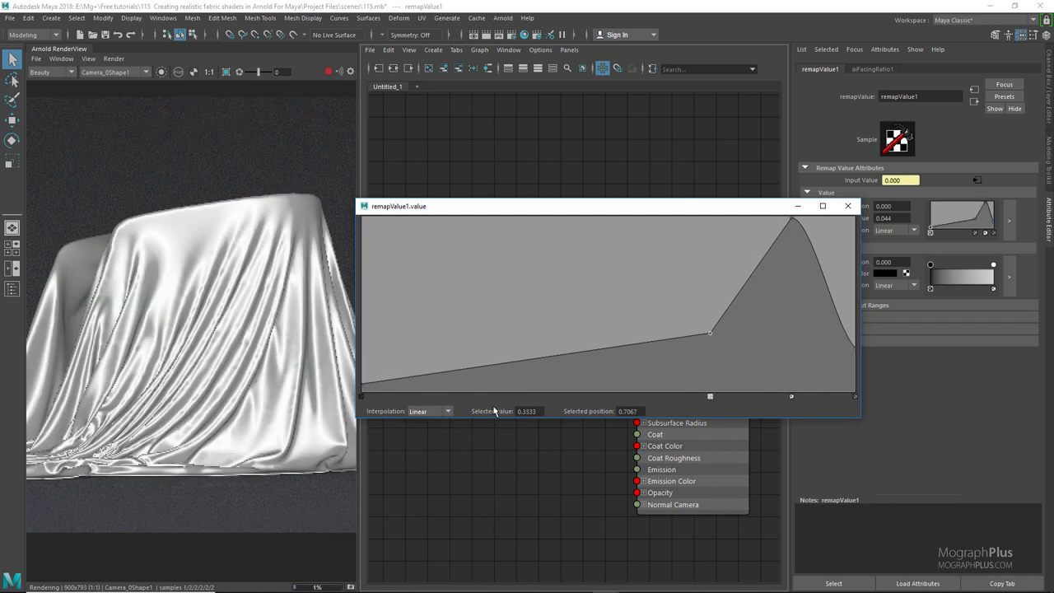
pyautogui.click(448, 412)
pyautogui.click(434, 455)
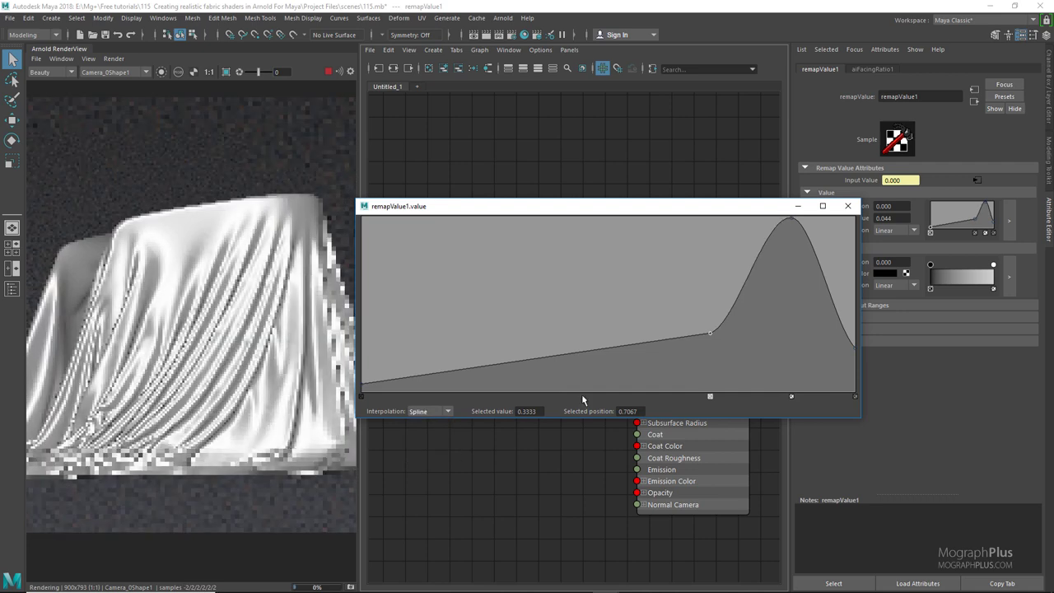
# - Add a point to remapValue1's value curve at position about 0.48 and value about 0.12, with Spline interpolation
pyautogui.moveTo(604, 360); pyautogui.dragTo(597, 369)
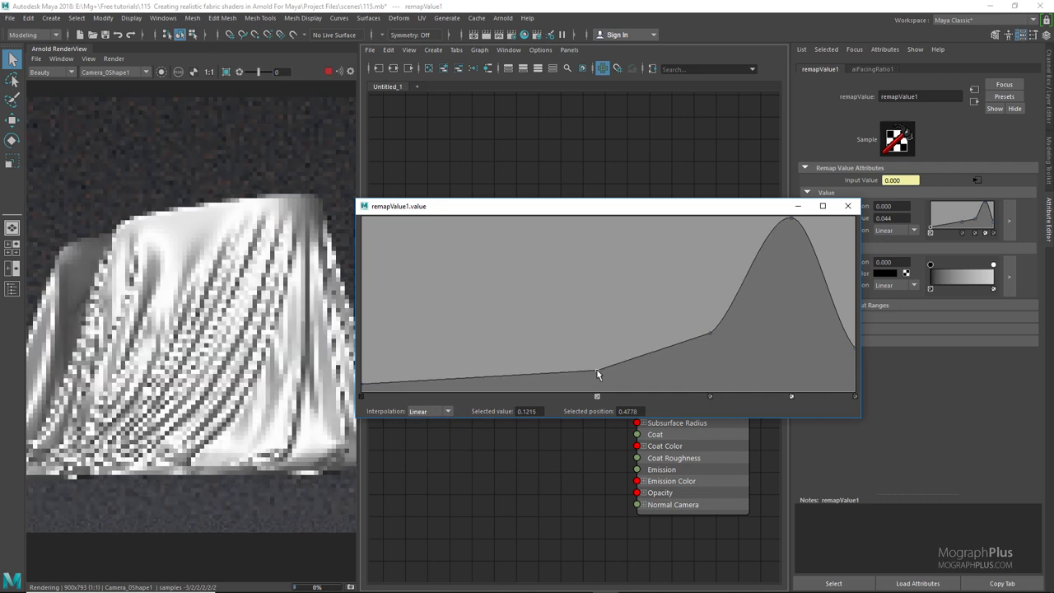
pyautogui.click(441, 412)
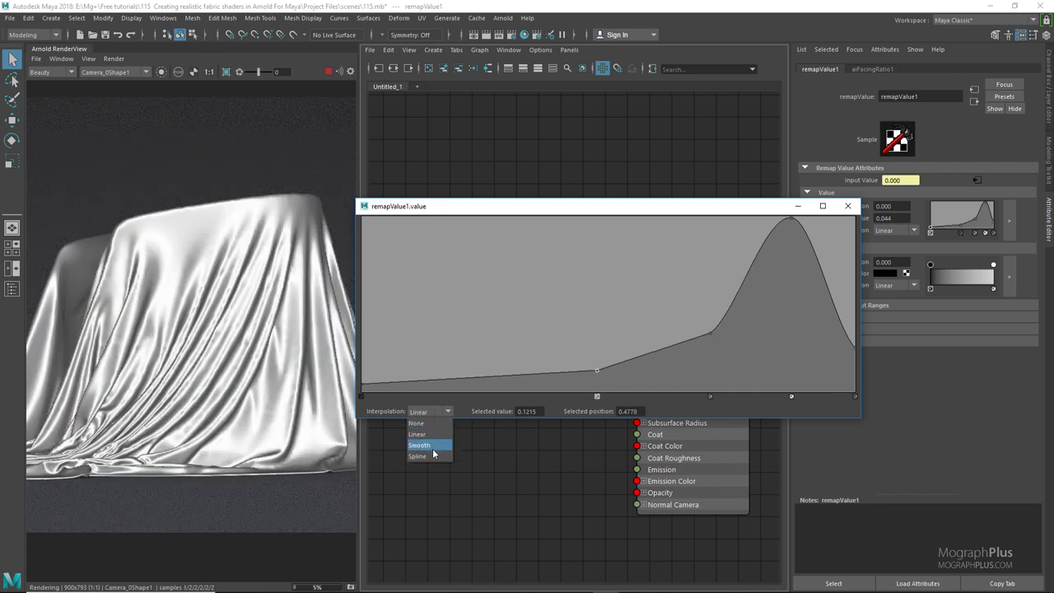
pyautogui.click(424, 445)
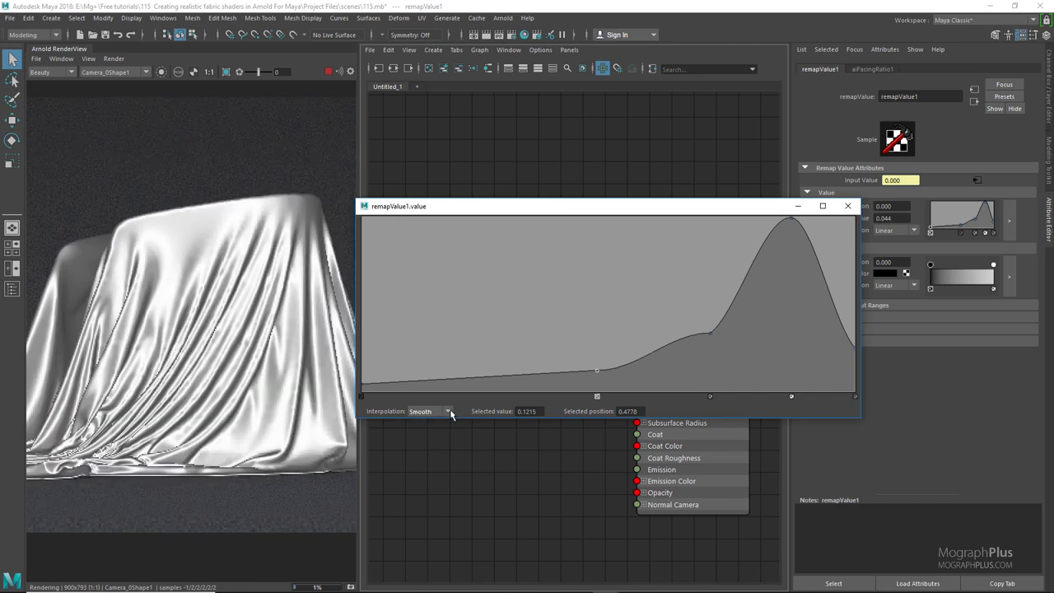
pyautogui.click(447, 412)
pyautogui.click(439, 457)
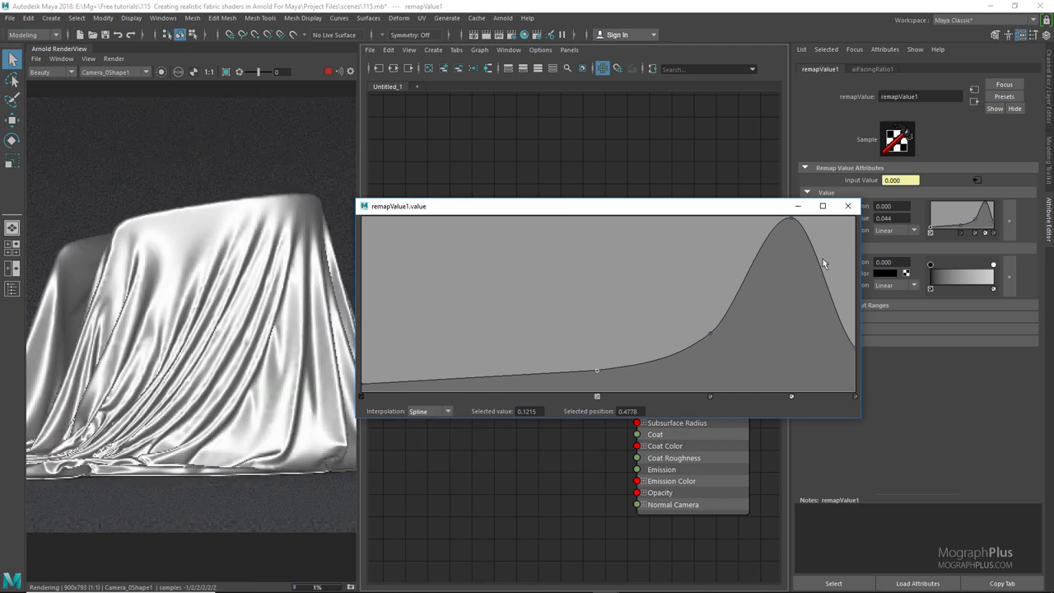
# - Broaden the peak with curve points at position about 0.81, value about 0.91 and position about 0.95, value about 0.40, and close the enlarged curve
pyautogui.click(827, 320)
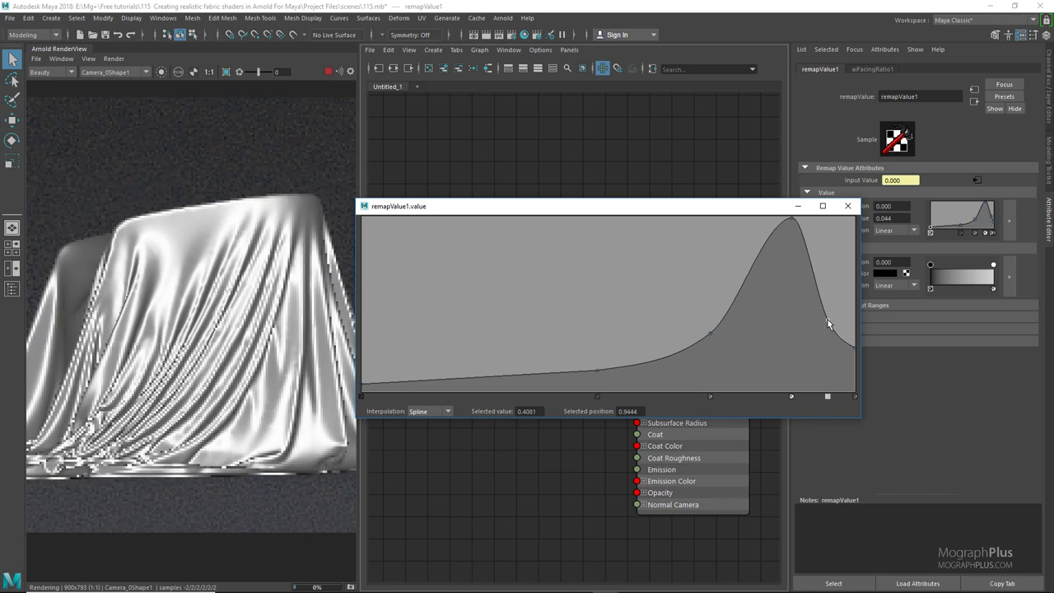
pyautogui.moveTo(828, 319); pyautogui.dragTo(833, 319)
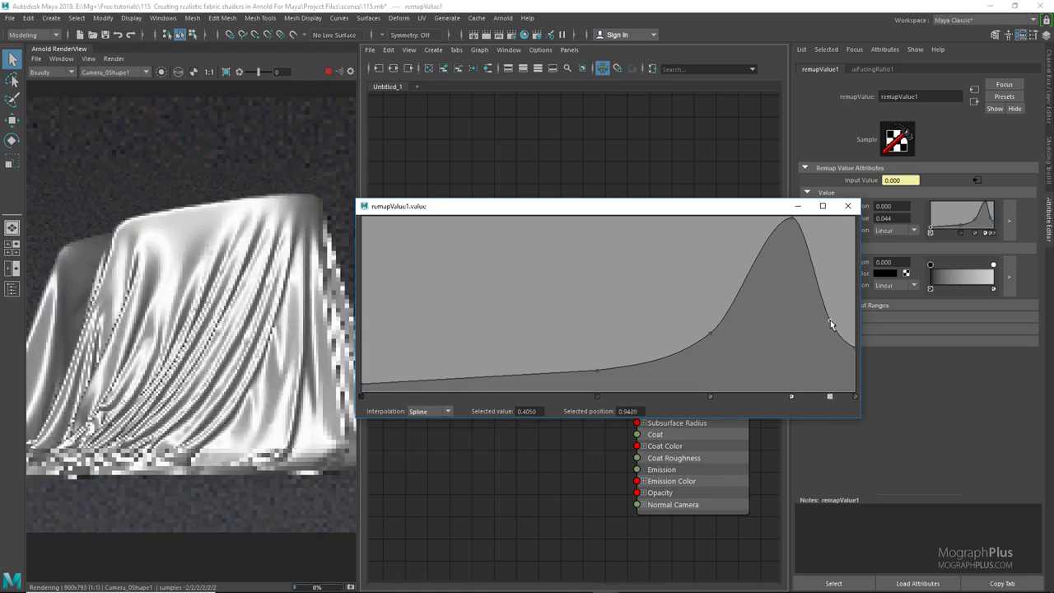
pyautogui.click(755, 237)
pyautogui.moveTo(755, 235); pyautogui.dragTo(760, 231)
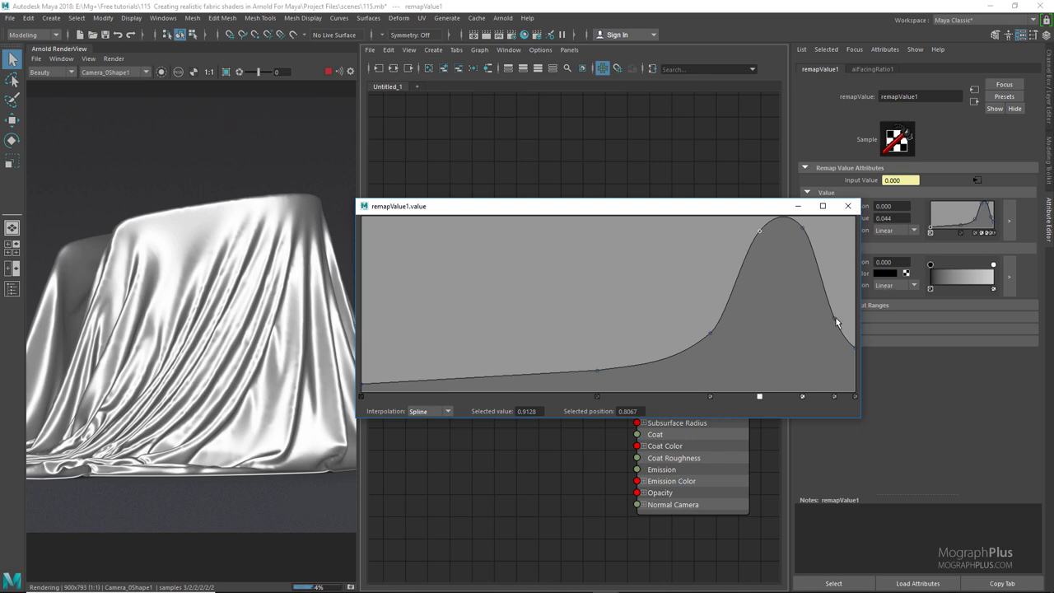
pyautogui.moveTo(835, 318); pyautogui.dragTo(829, 322)
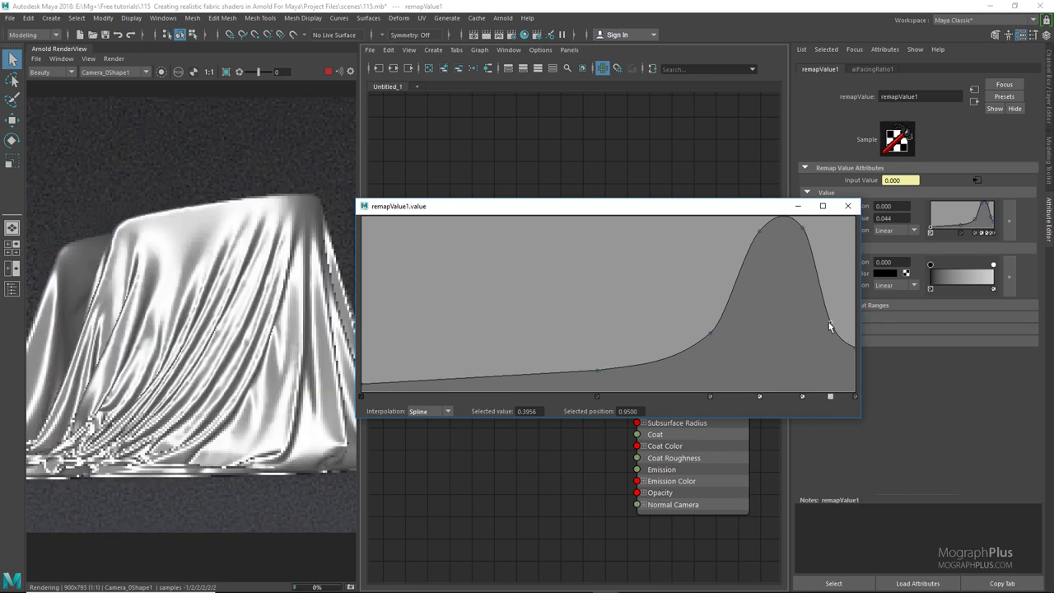
pyautogui.click(849, 207)
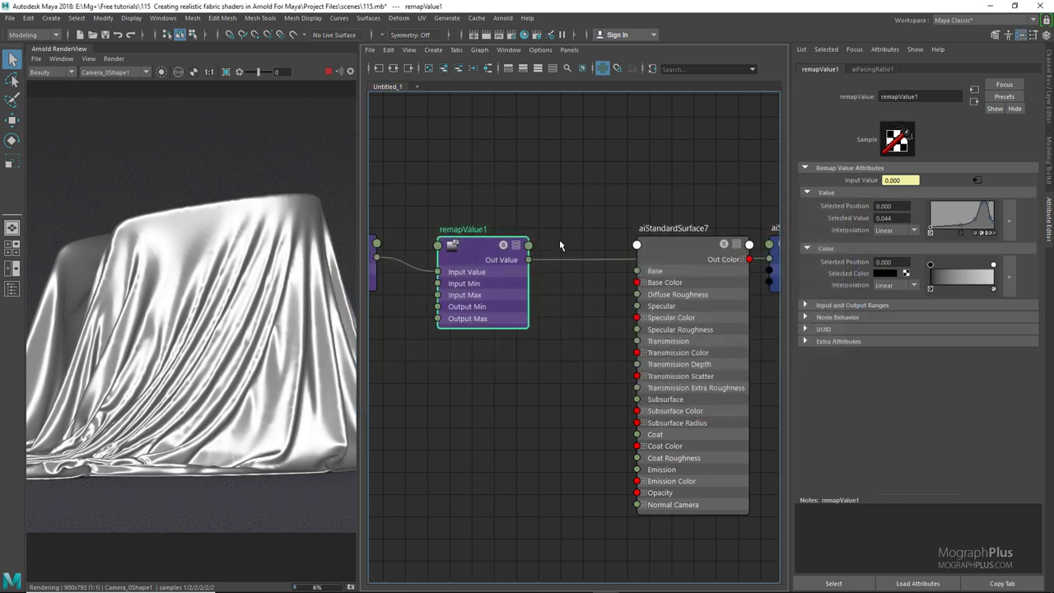
# - Move aiStandardSurface7 down in the graph and create an aiLayerRgba node beside it, below remapValue1
pyautogui.moveTo(663, 257); pyautogui.dragTo(662, 302)
pyautogui.keyDown('alt'); pyautogui.moveTo(554, 279); pyautogui.dragTo(566, 263, button='middle'); pyautogui.keyUp('alt')
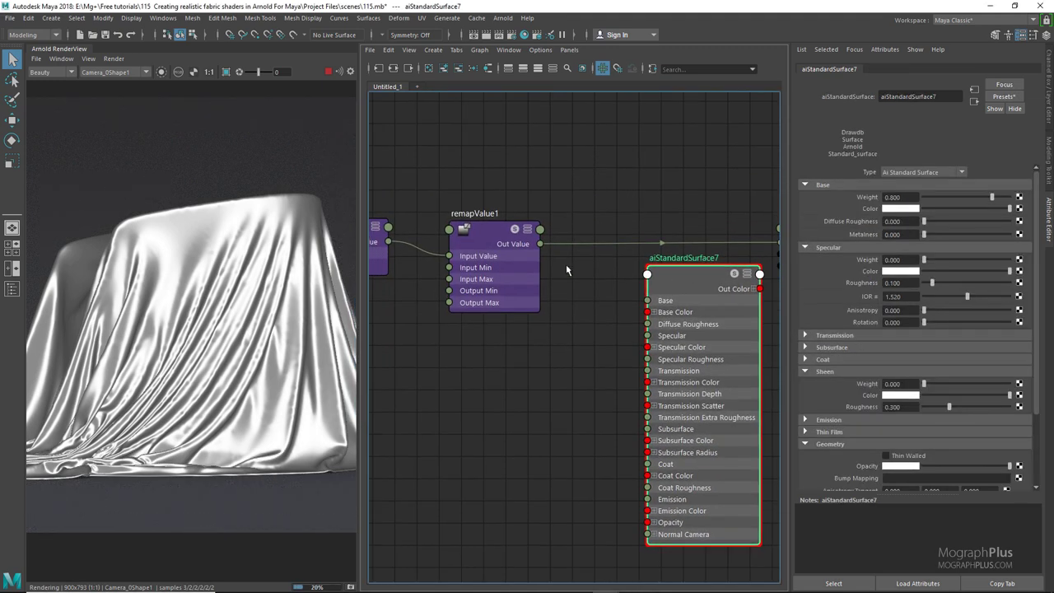
pyautogui.click(530, 357)
pyautogui.press('Tab')
pyautogui.write('la')
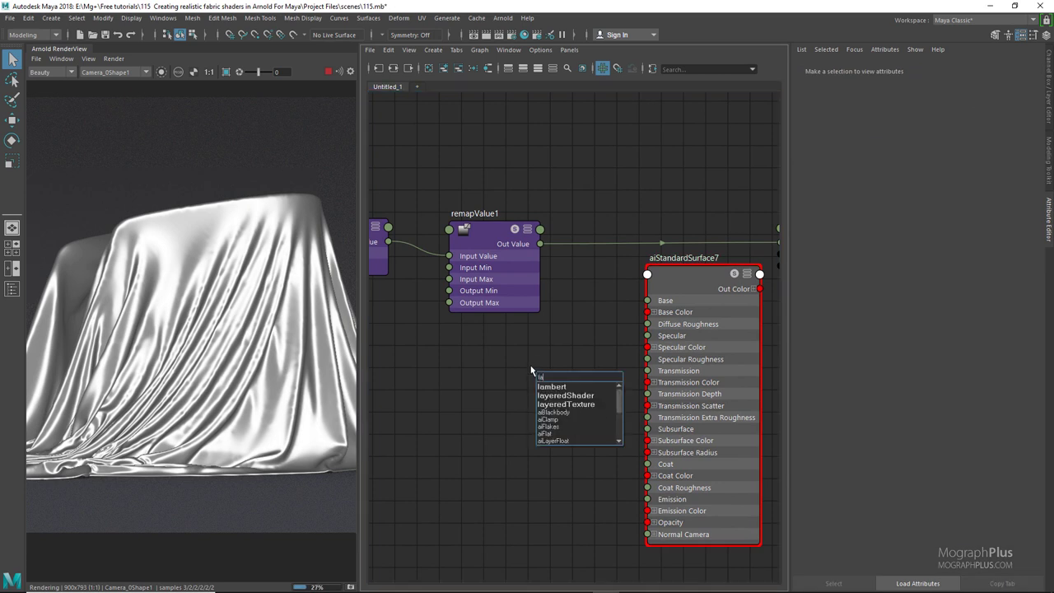
pyautogui.write('yer')
pyautogui.press('Down')
pyautogui.press('Down')
pyautogui.press('Down')
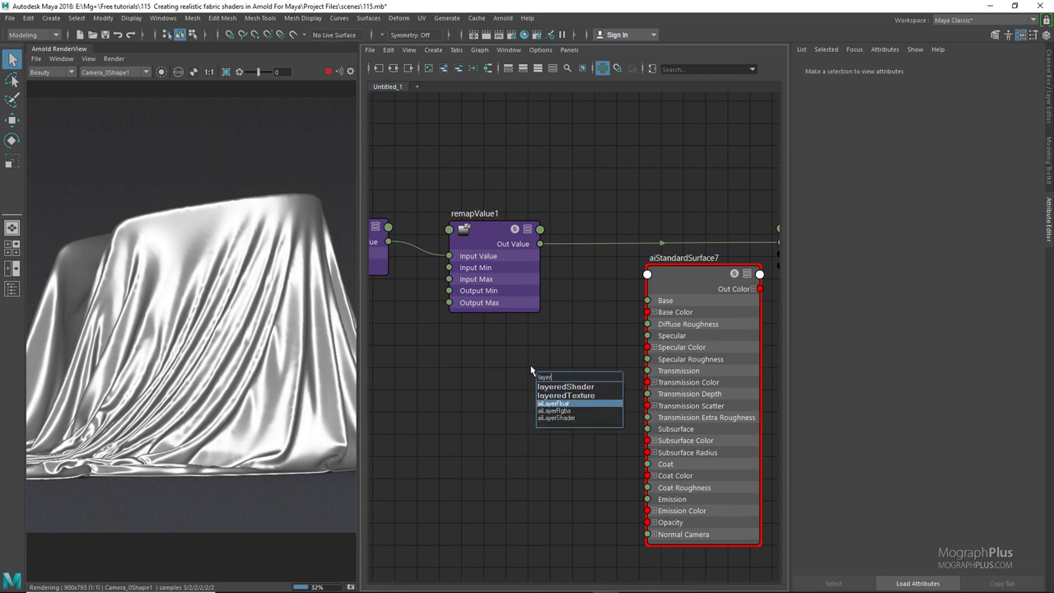
pyautogui.press('Return')
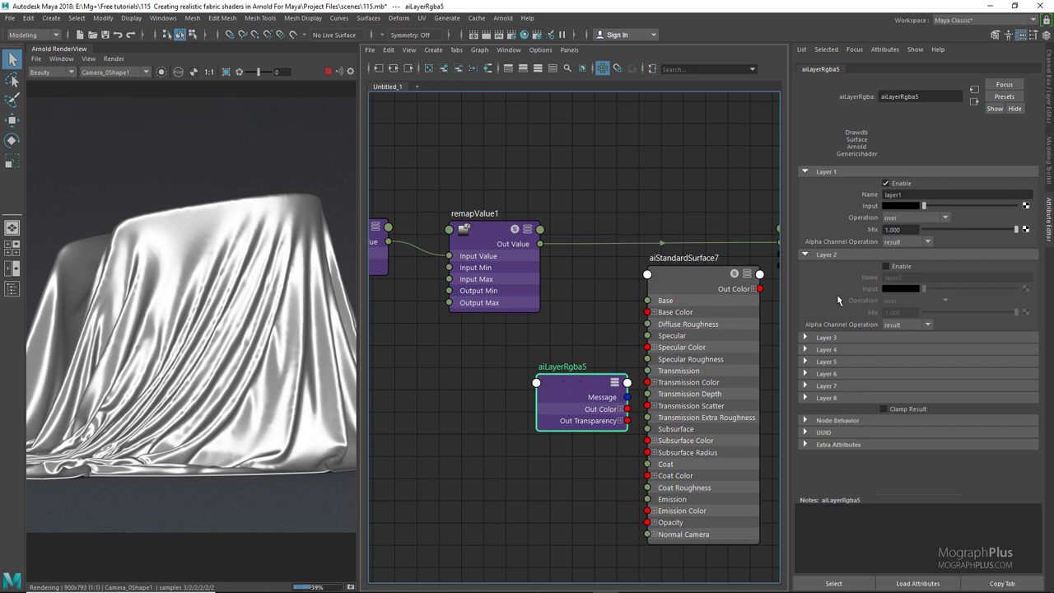
# - Enable Layer 2 of aiLayerRgba5 and connect remapValue1's output to that layer's Mix
pyautogui.click(904, 207)
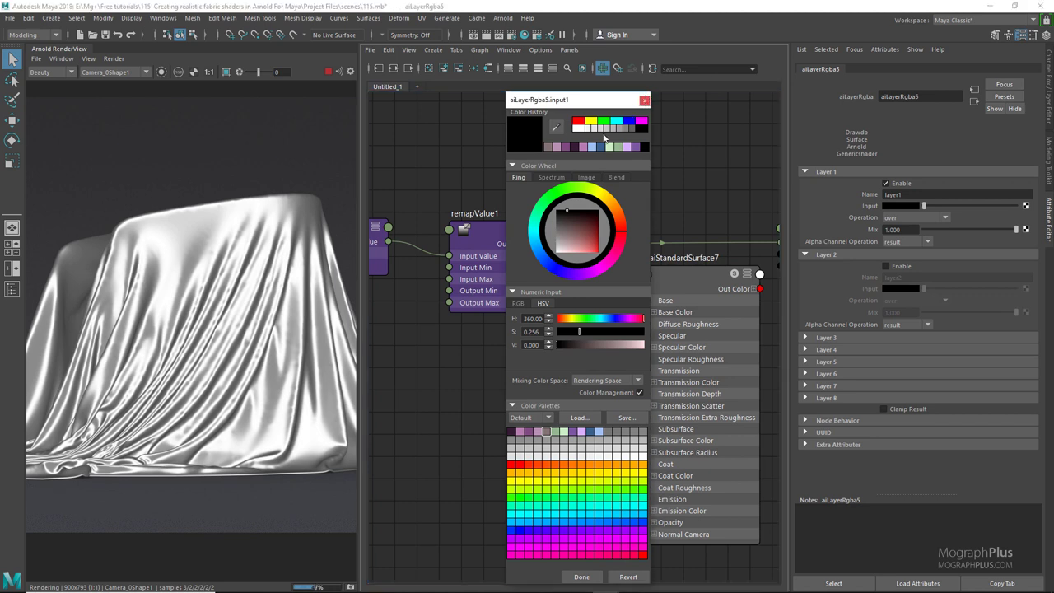
pyautogui.click(644, 101)
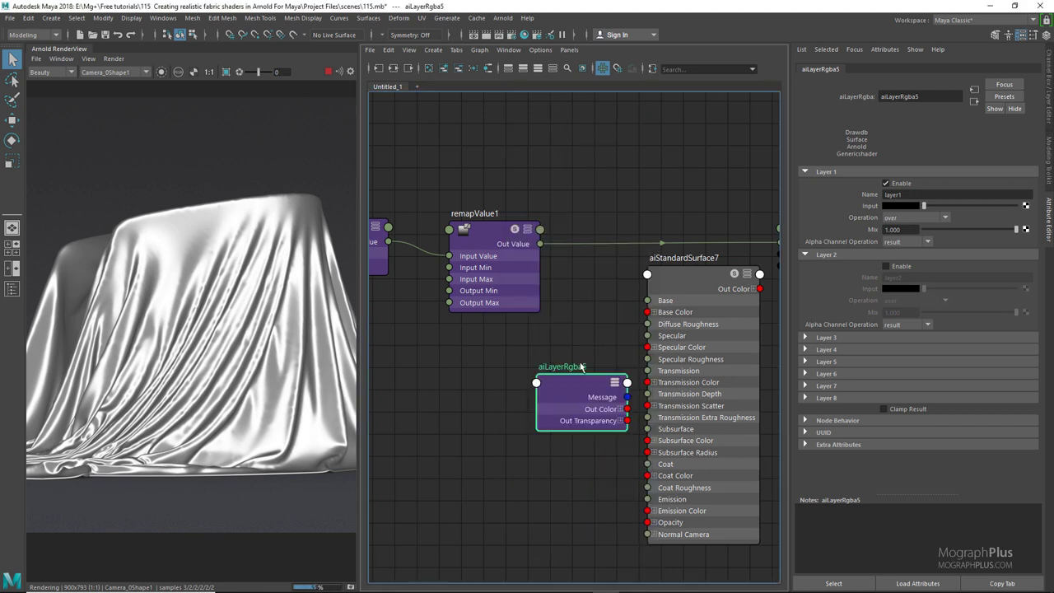
pyautogui.click(887, 266)
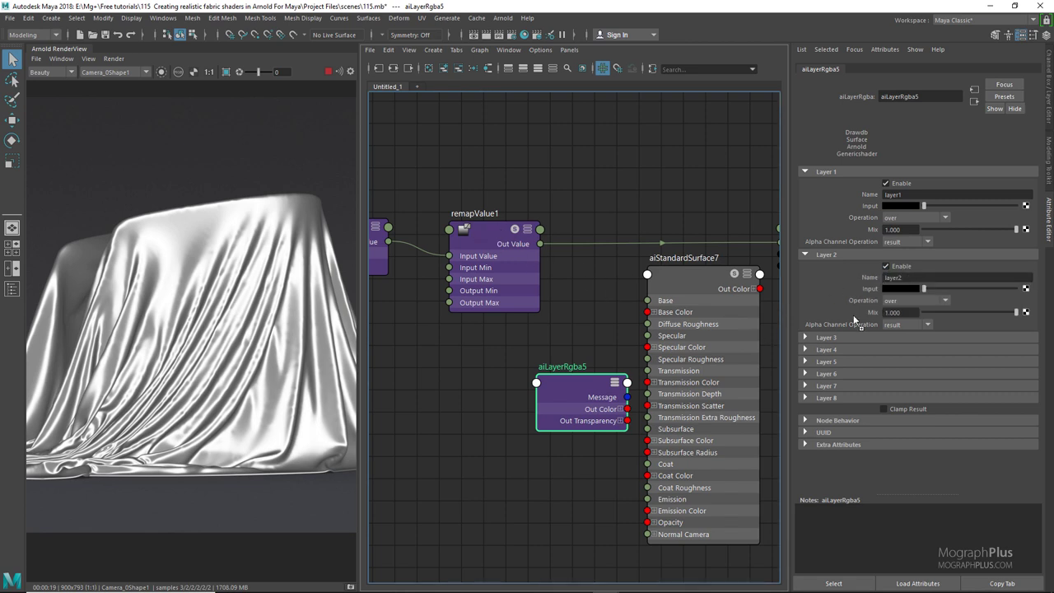
pyautogui.moveTo(853, 314); pyautogui.dragTo(856, 310, button='middle')
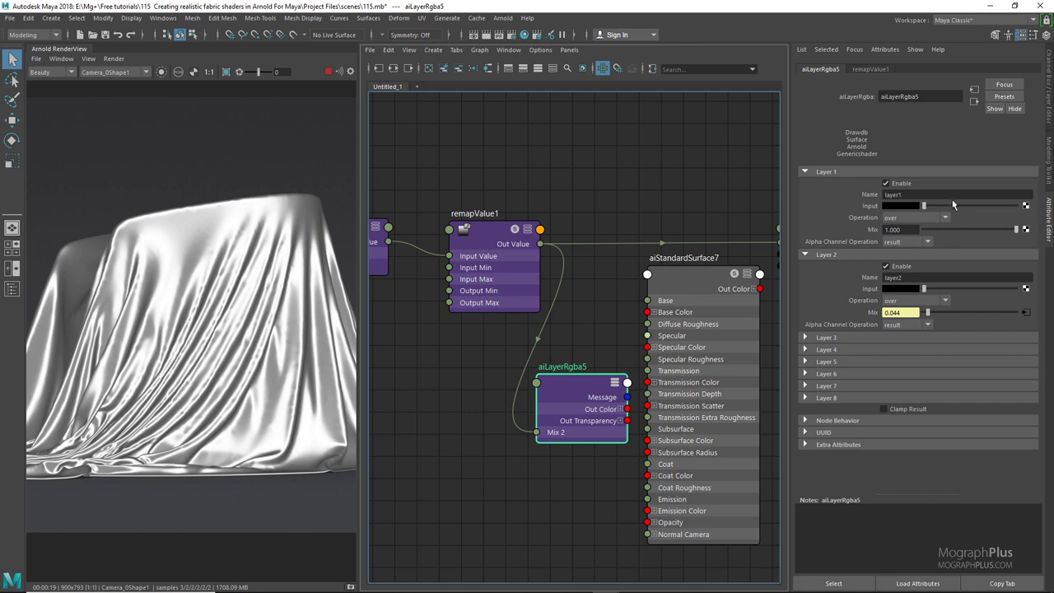
# - Set aiLayerRgba5's Layer 1 input to the palette's dark purple (H 263.82, S 0.737, V 0.354)
pyautogui.click(903, 206)
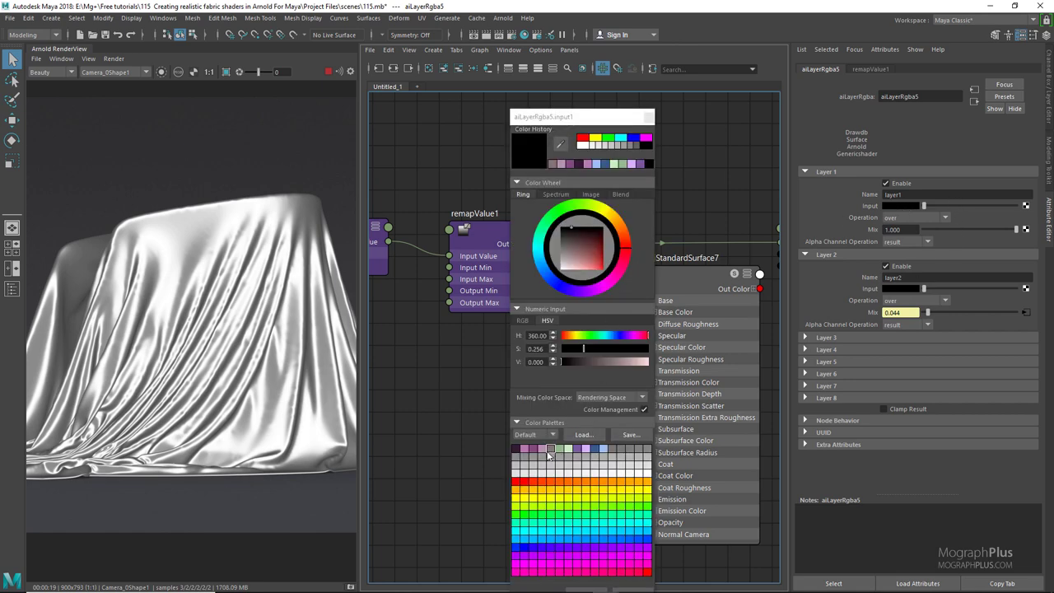
pyautogui.click(576, 449)
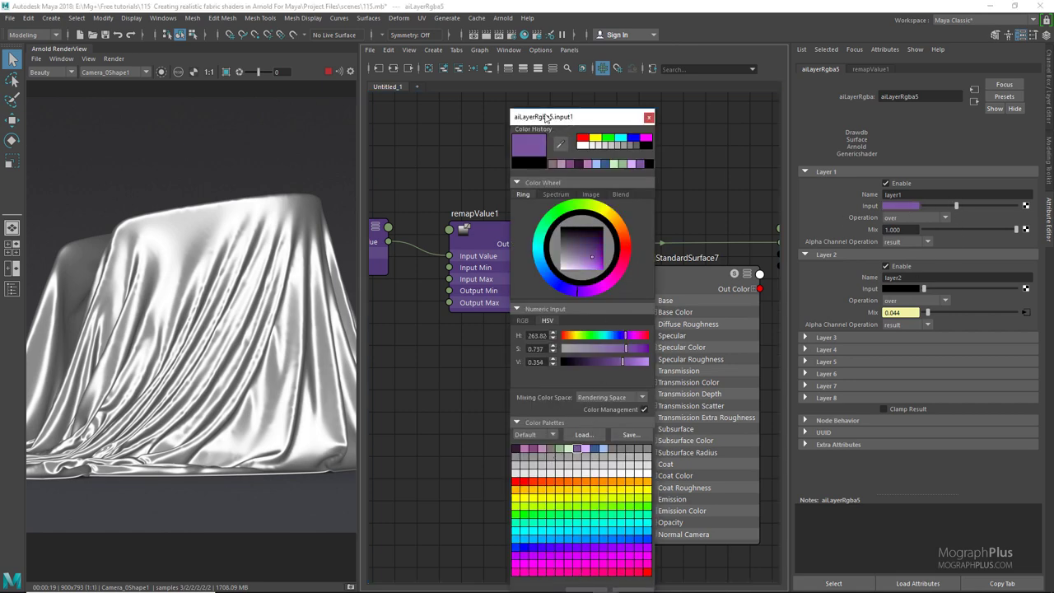
pyautogui.moveTo(546, 117); pyautogui.dragTo(546, 73)
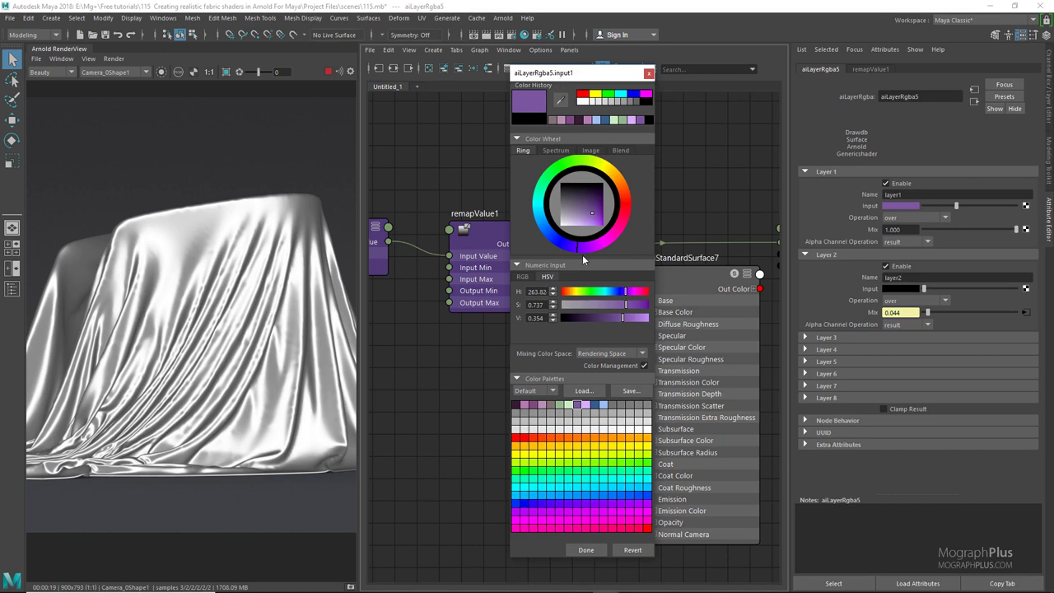
pyautogui.click(585, 550)
# - Set aiLayerRgba5's Layer 2 input to the palette's light lilac (H 268.57, S 0.547, V 0.964)
pyautogui.click(897, 290)
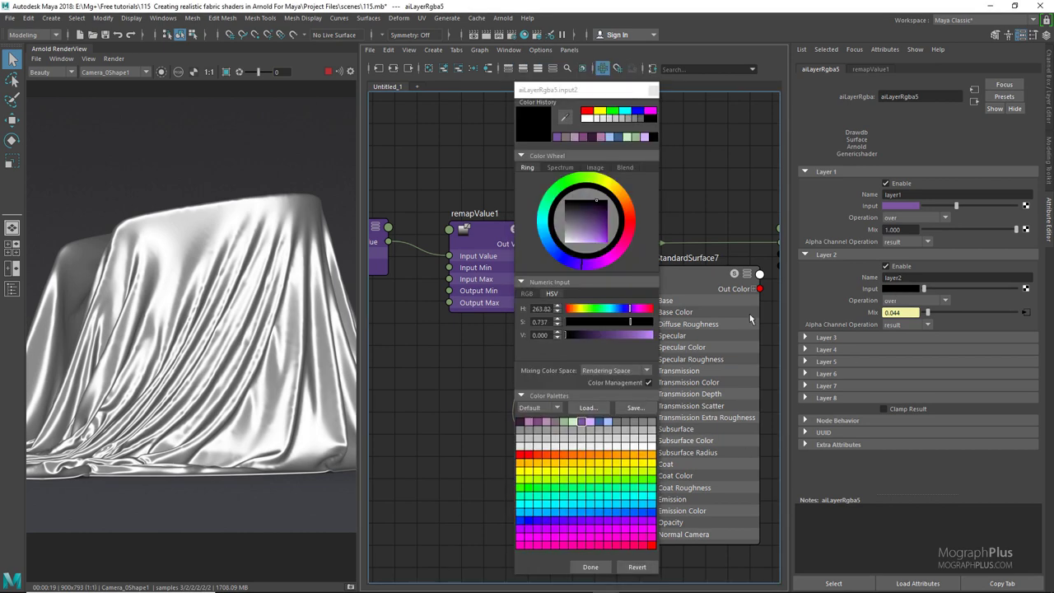
pyautogui.click(591, 422)
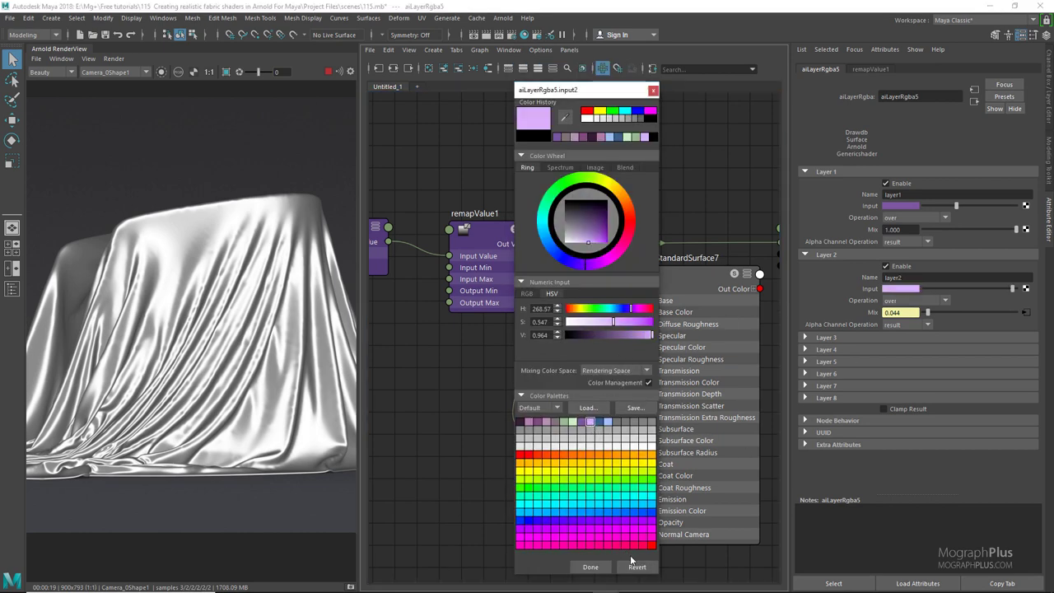
pyautogui.click(590, 566)
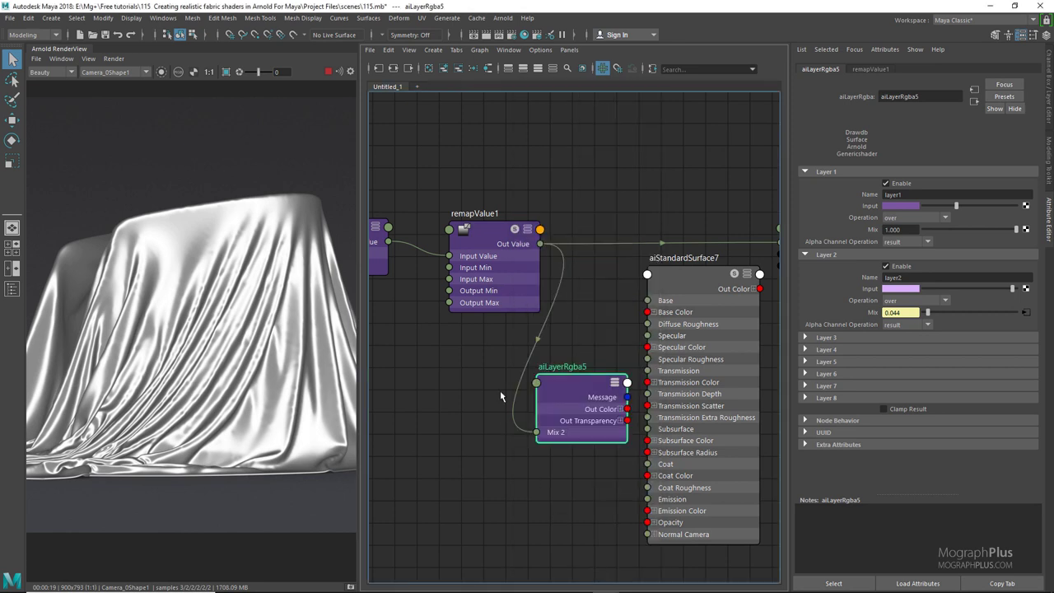
# - Connect aiLayerRgba5 to aiStandardSurface7's Base Color, and aiStandardSurface7's Out Color to its shading group's Surface Shader
pyautogui.click(681, 279)
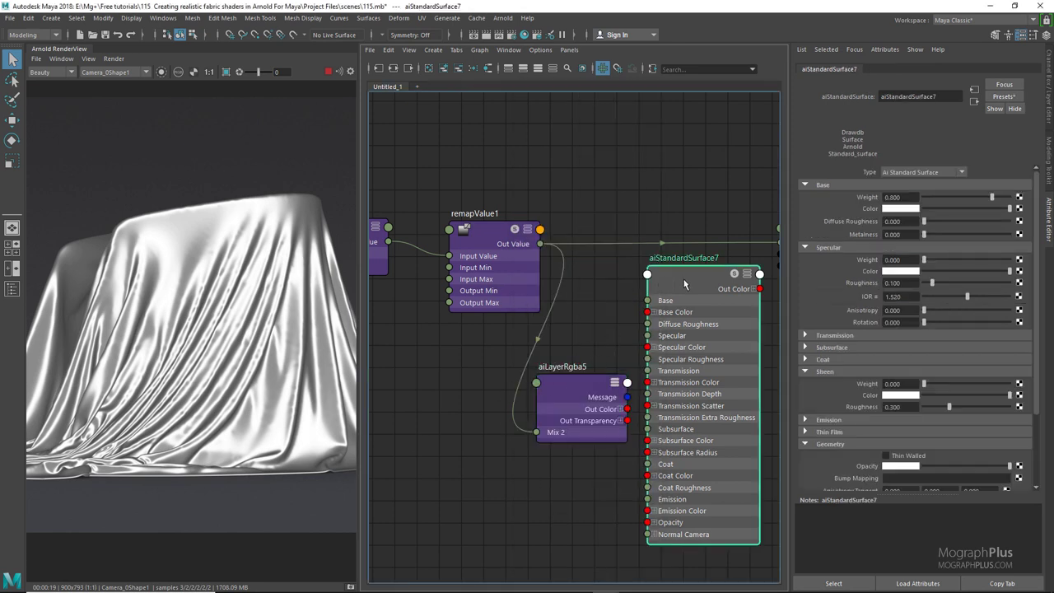
pyautogui.moveTo(588, 392); pyautogui.dragTo(836, 210, button='middle')
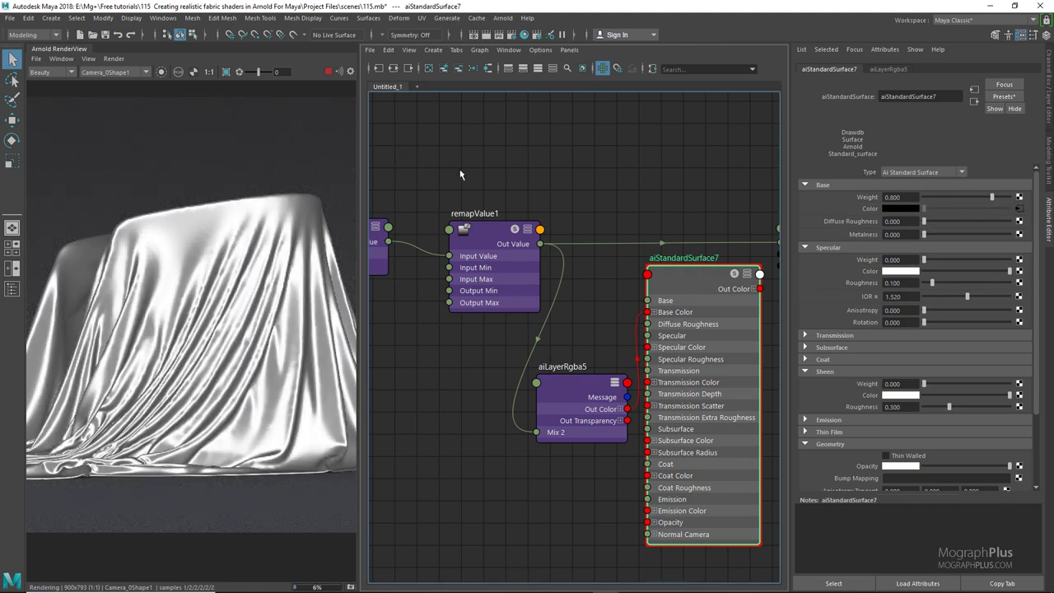
pyautogui.keyDown('alt'); pyautogui.moveTo(574, 198); pyautogui.dragTo(438, 202, button='middle'); pyautogui.keyUp('alt')
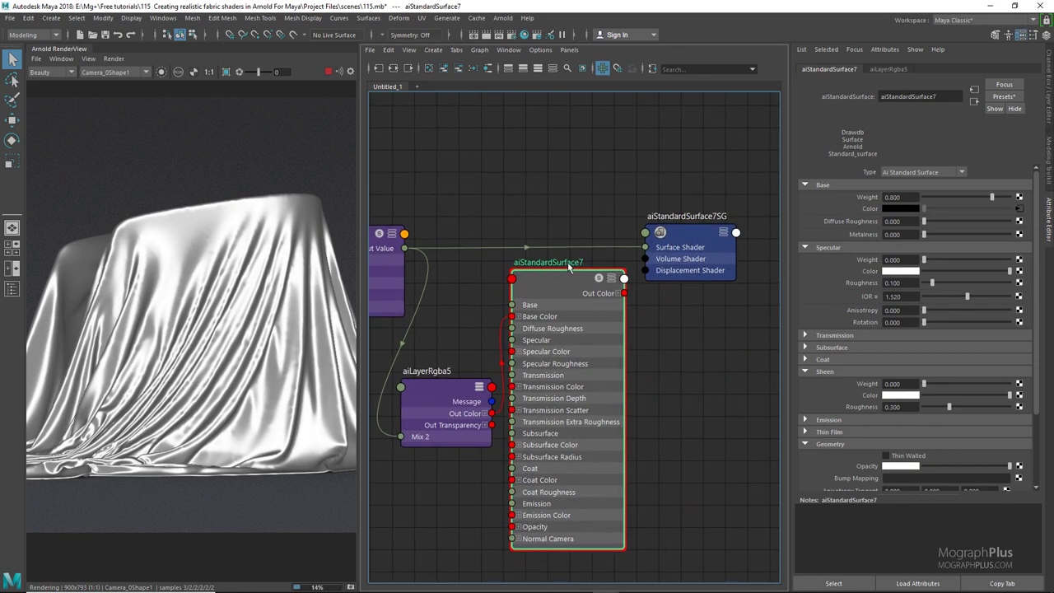
pyautogui.click(681, 239)
pyautogui.moveTo(624, 293); pyautogui.dragTo(659, 249)
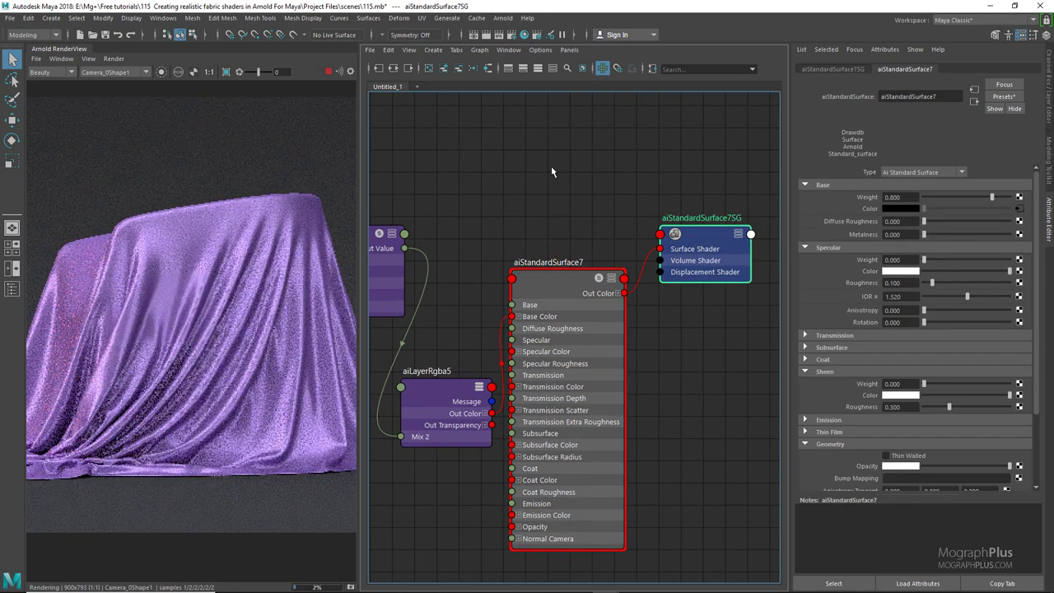
# - Slightly reduce the saturation of the purple Layer 1 input in aiLayerRgba5
pyautogui.keyDown('alt'); pyautogui.moveTo(518, 147); pyautogui.dragTo(588, 145, button='middle'); pyautogui.keyUp('alt')
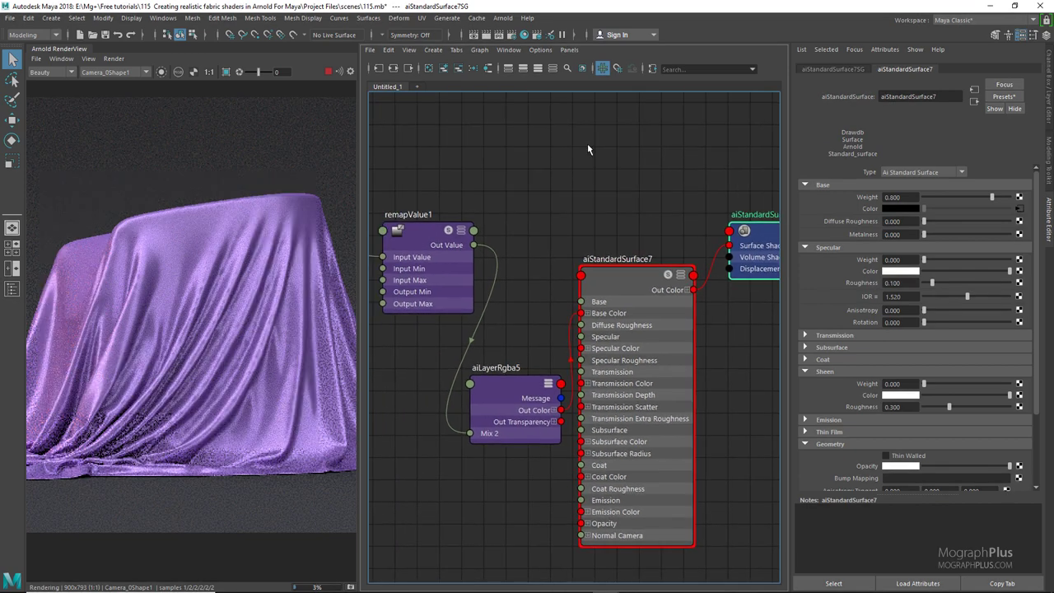
pyautogui.click(504, 386)
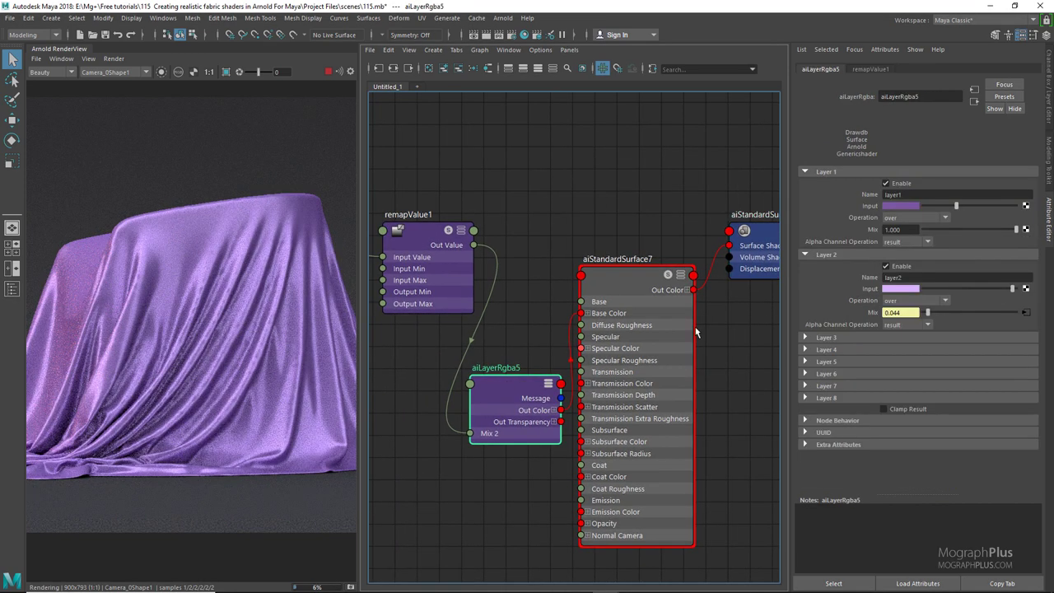
pyautogui.click(892, 208)
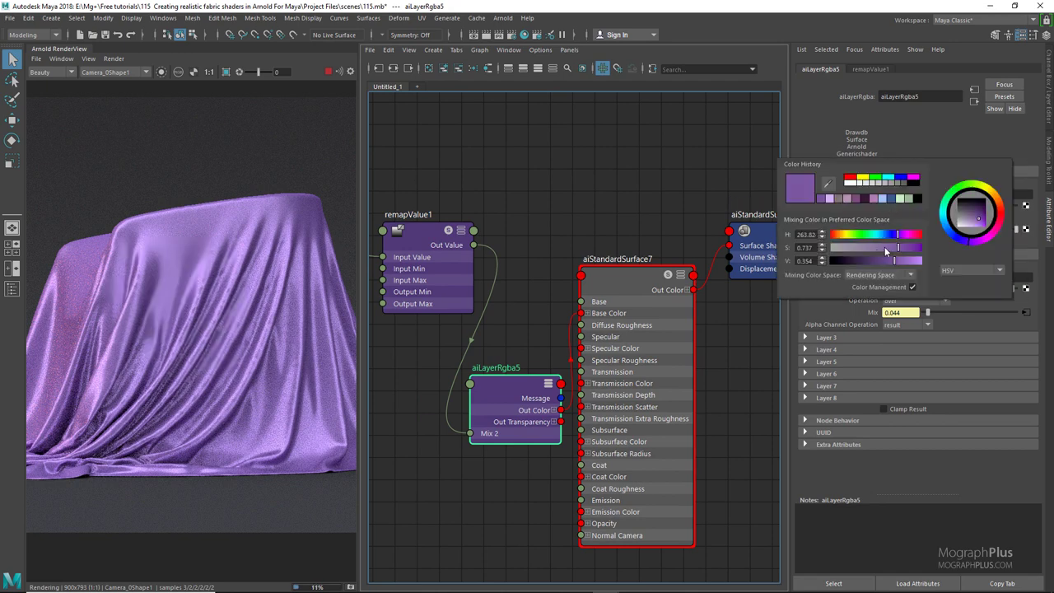
pyautogui.moveTo(888, 246); pyautogui.dragTo(882, 245)
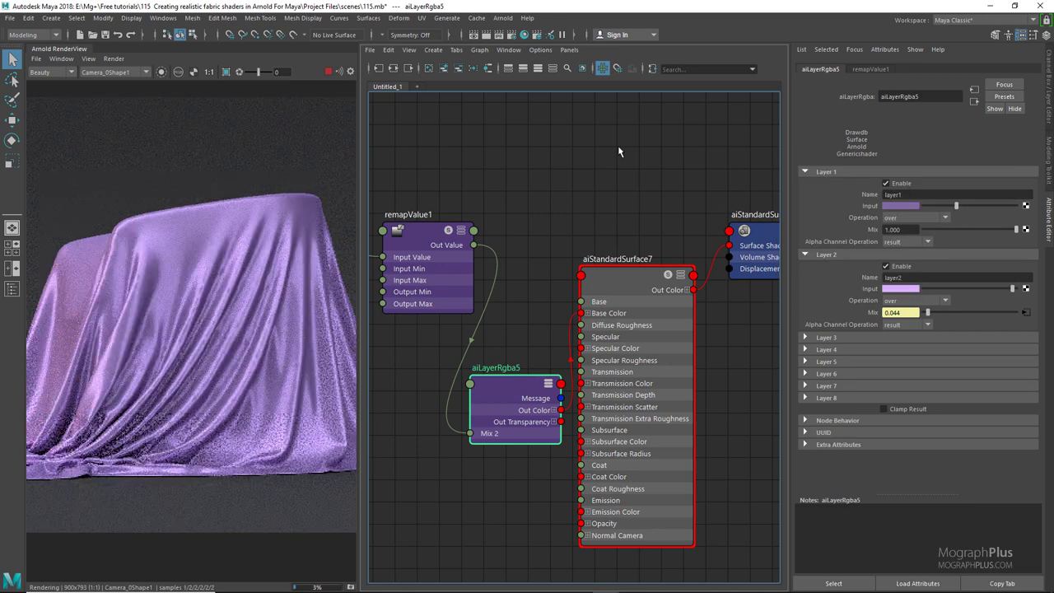
# - Widen the render view and duplicate aiStandardSurface7 together with its whole shading network
pyautogui.moveTo(362, 196); pyautogui.dragTo(401, 196)
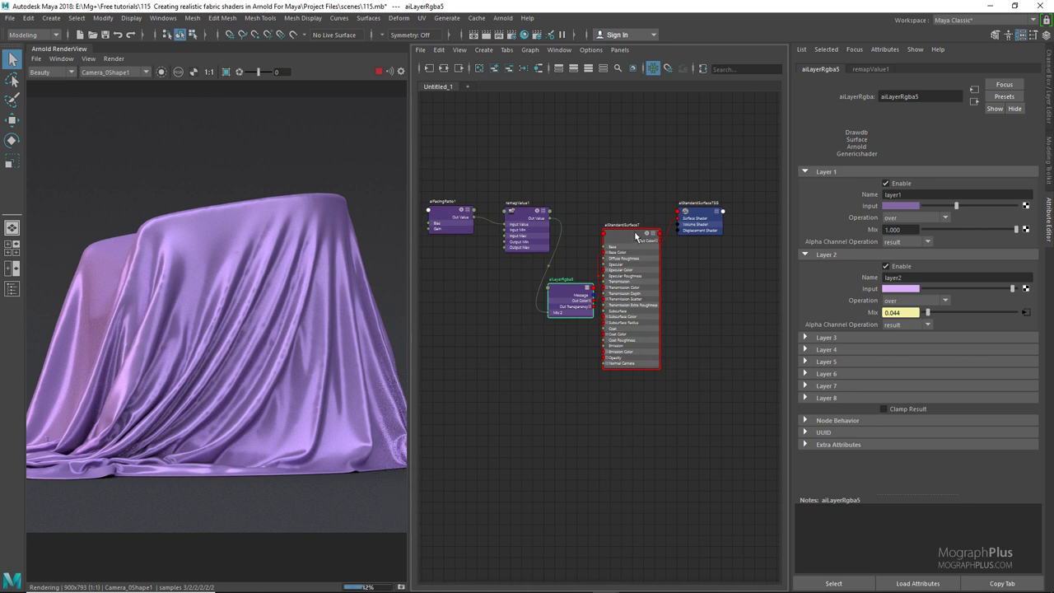
pyautogui.click(635, 237)
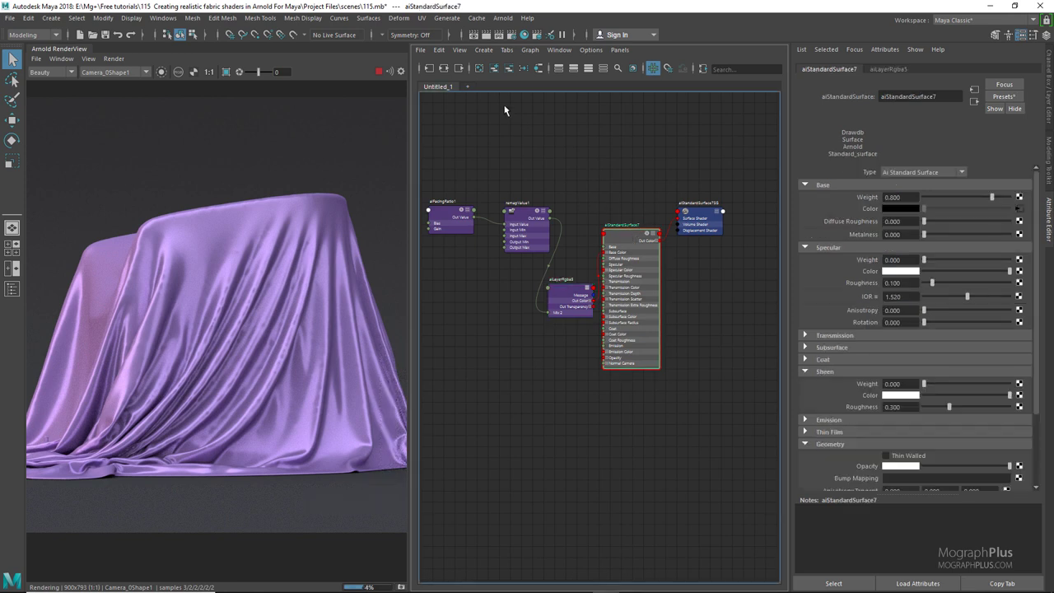
pyautogui.click(439, 50)
pyautogui.moveTo(568, 165)
pyautogui.click(651, 167)
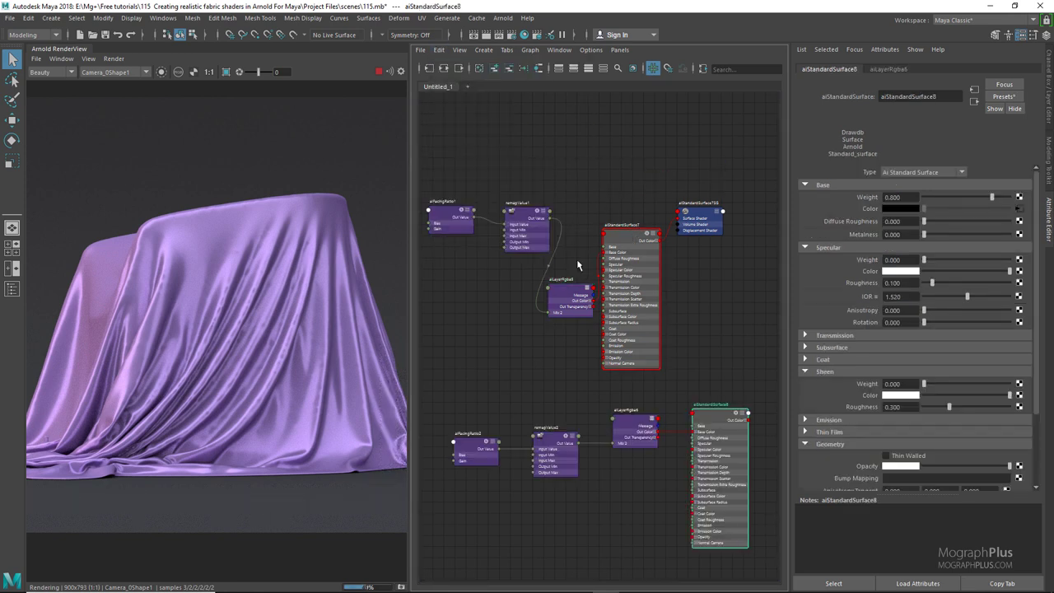
# - Assign the duplicated aiStandardSurface8 material to the fabric mesh
pyautogui.keyDown('alt'); pyautogui.moveTo(660, 414); pyautogui.dragTo(613, 336, button='middle'); pyautogui.keyUp('alt')
pyautogui.click(351, 267)
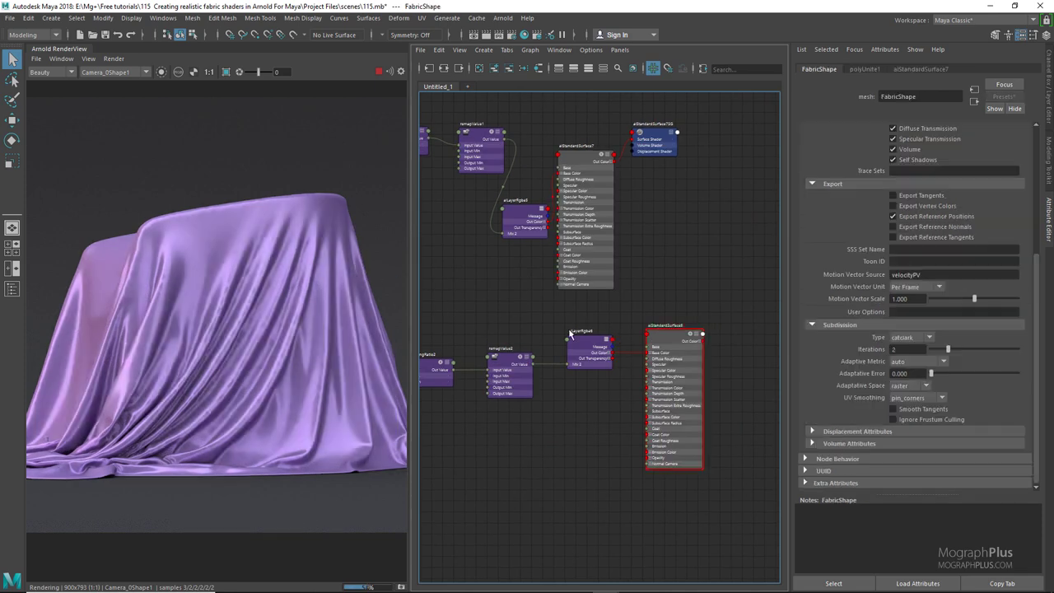
pyautogui.moveTo(673, 339); pyautogui.dragTo(652, 314, button='right')
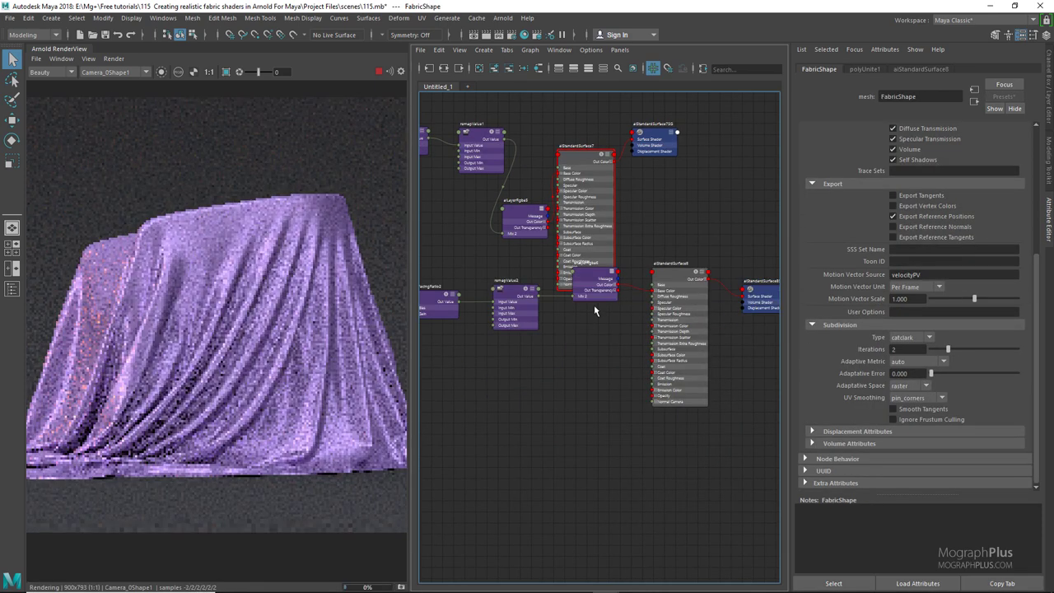
# - Set aiLayerRgba6's Layer 1 input to the palette's muted green (H 114.20, S 0.400, V 0.472)
pyautogui.scroll(3, 594, 304)
pyautogui.moveTo(577, 267); pyautogui.dragTo(565, 337)
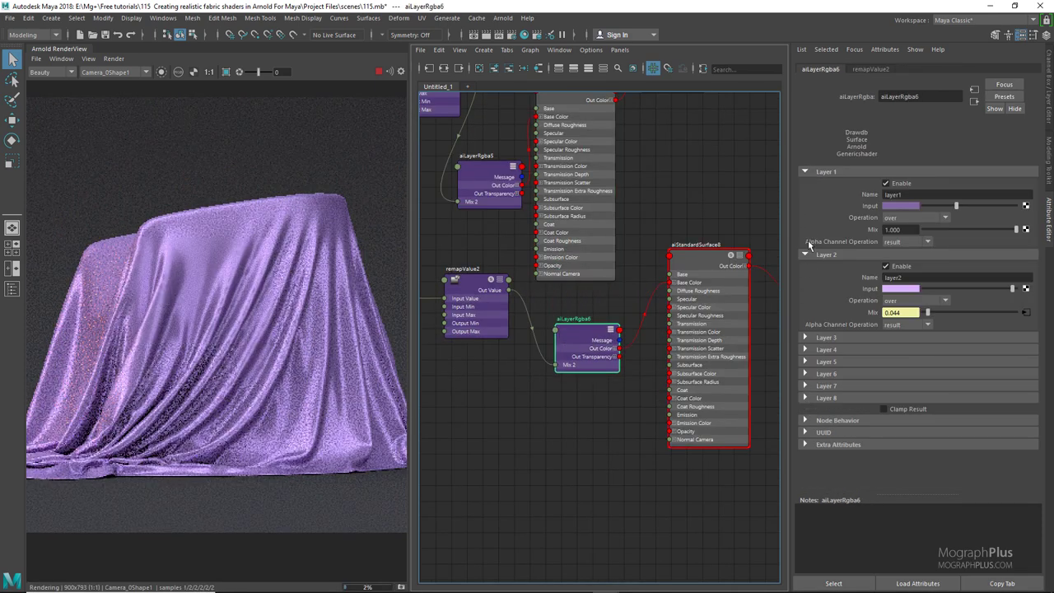
pyautogui.click(901, 205)
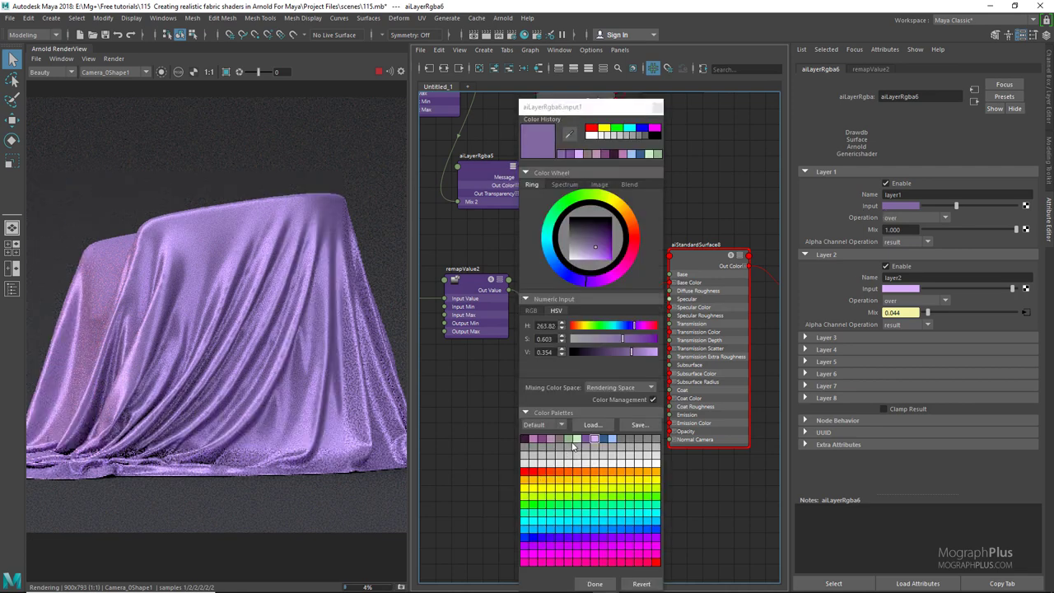
pyautogui.click(569, 439)
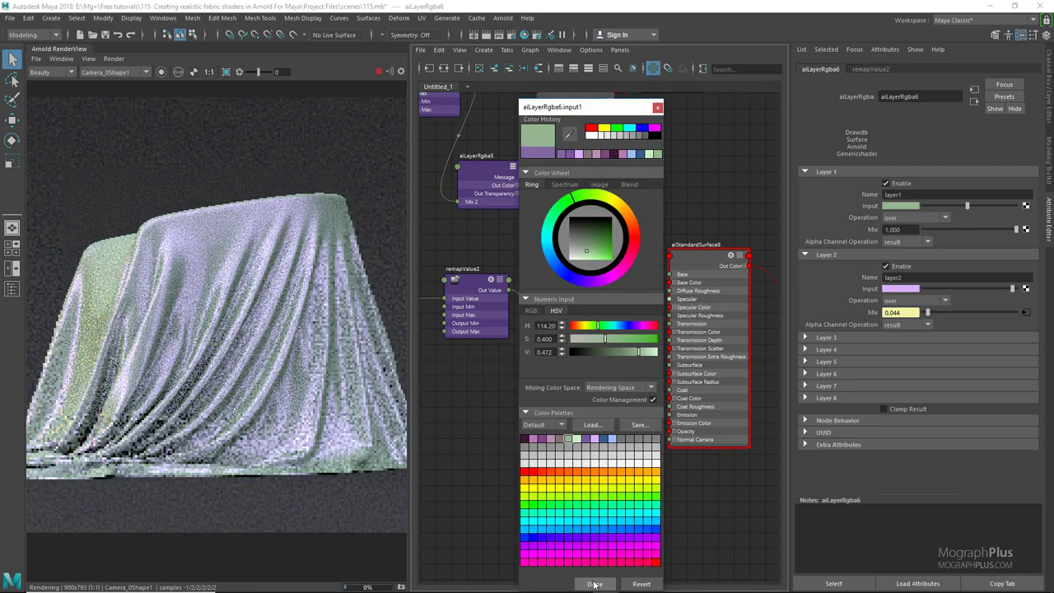
pyautogui.click(594, 583)
# - Set aiLayerRgba6's Layer 2 input to the palette's light green (H 114.20, S 0.346, V 0.857)
pyautogui.click(892, 289)
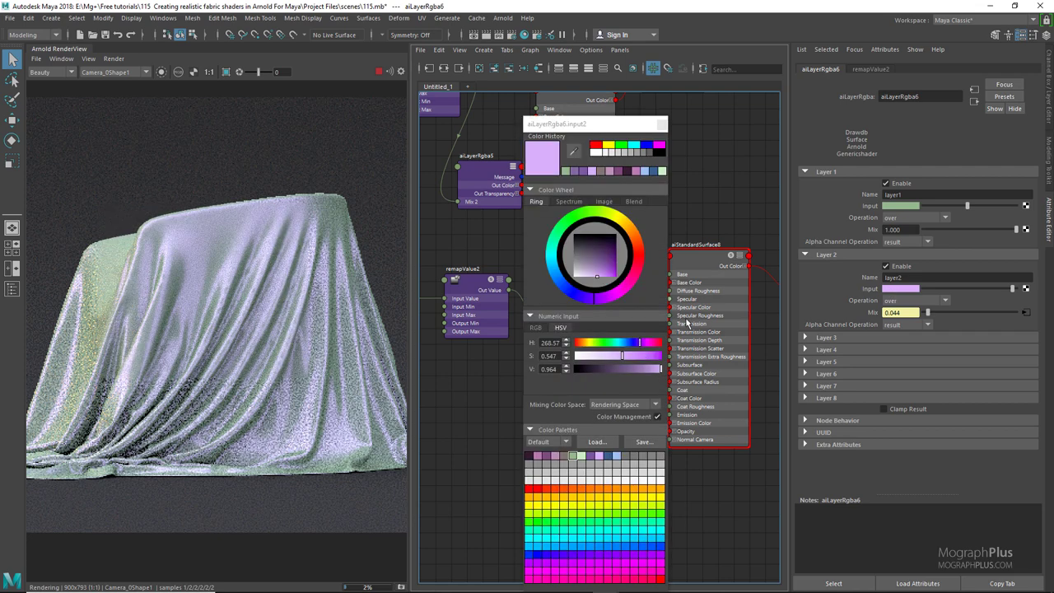
pyautogui.click(583, 454)
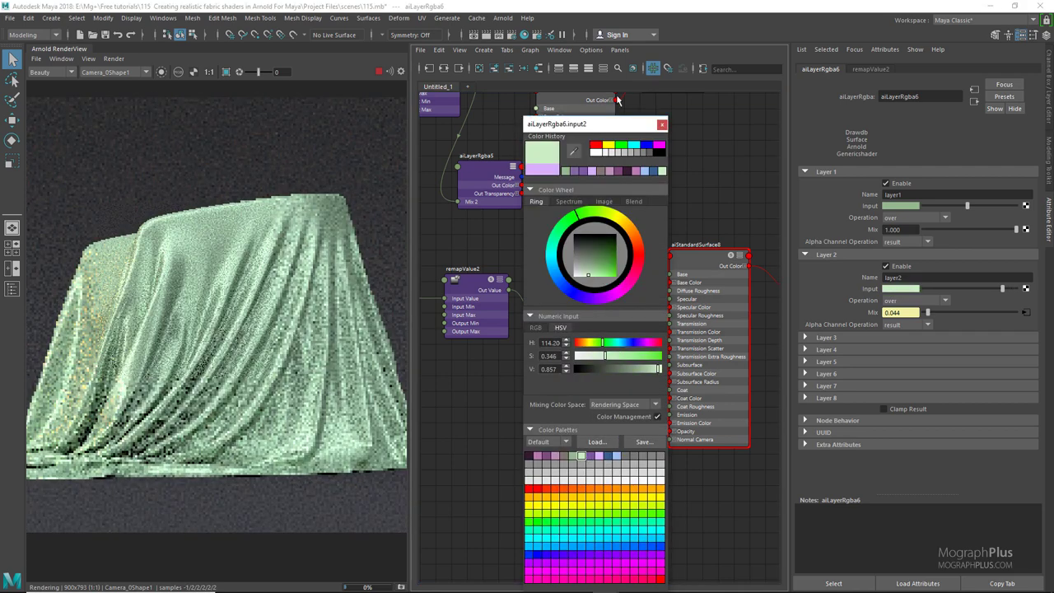
pyautogui.moveTo(568, 120); pyautogui.dragTo(568, 72)
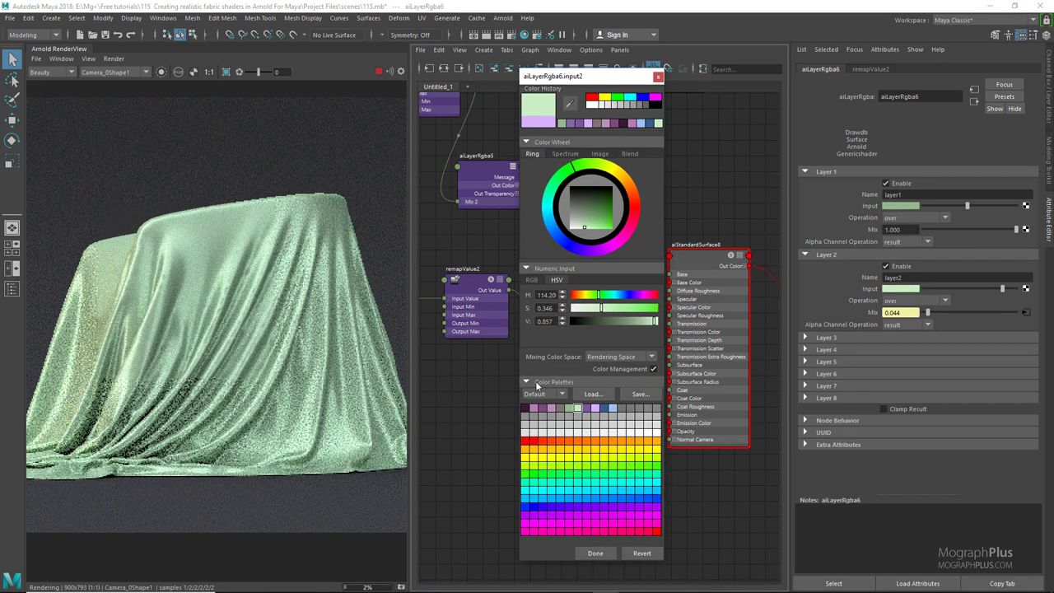
pyautogui.click(598, 551)
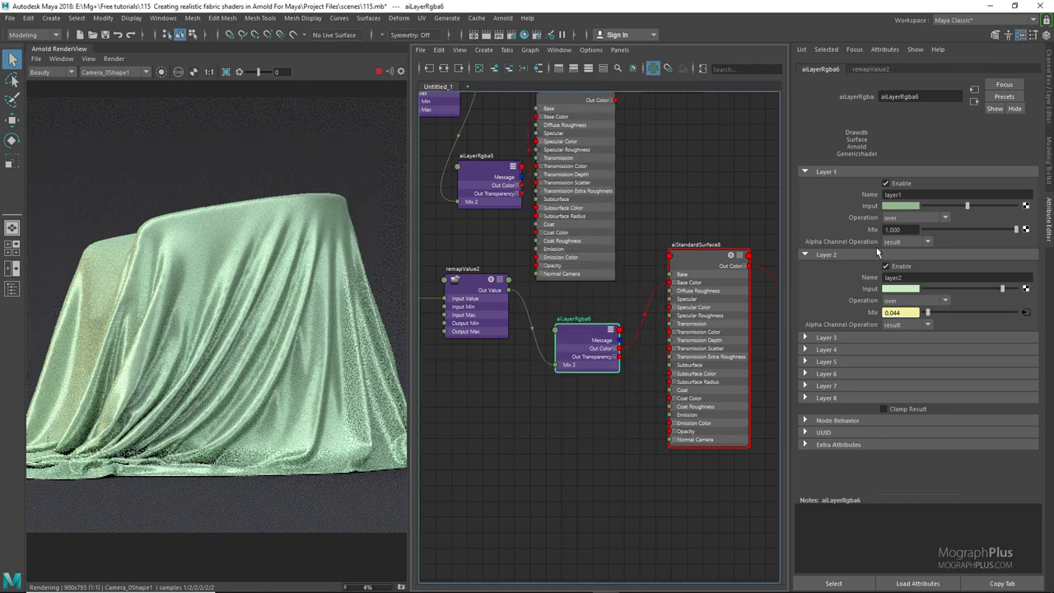
# - Slightly reduce the saturation of the green Layer 1 and Layer 2 inputs in aiLayerRgba6
pyautogui.click(899, 206)
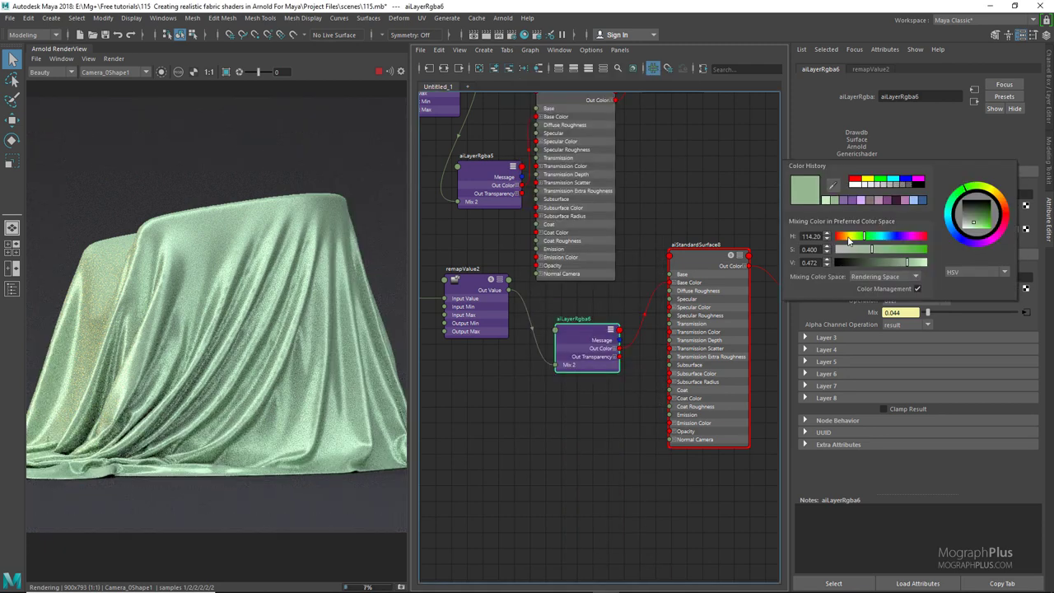
pyautogui.moveTo(873, 250); pyautogui.dragTo(867, 251)
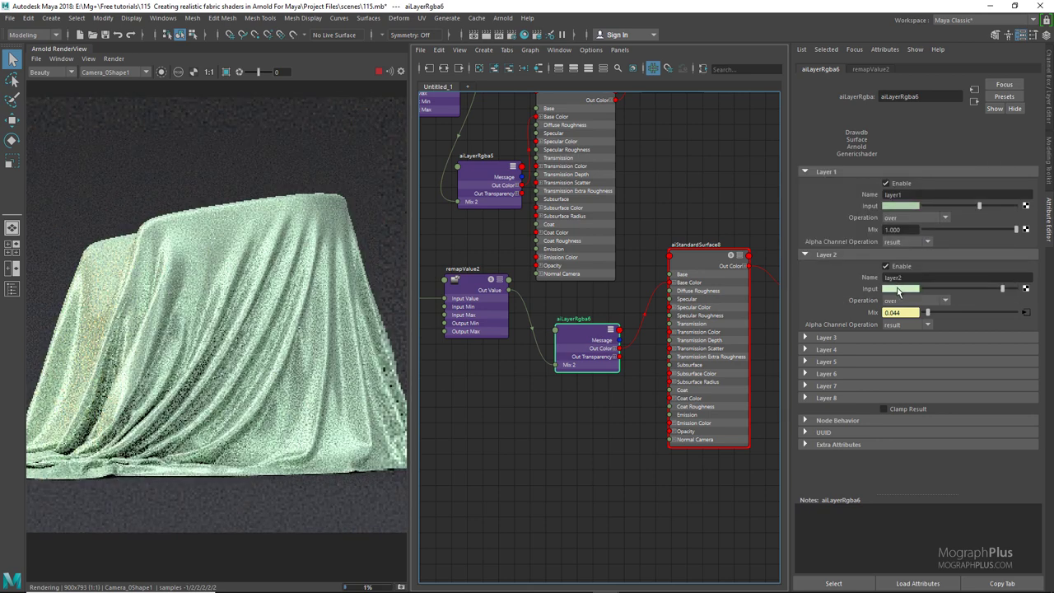
pyautogui.click(899, 288)
pyautogui.moveTo(851, 332); pyautogui.dragTo(844, 332)
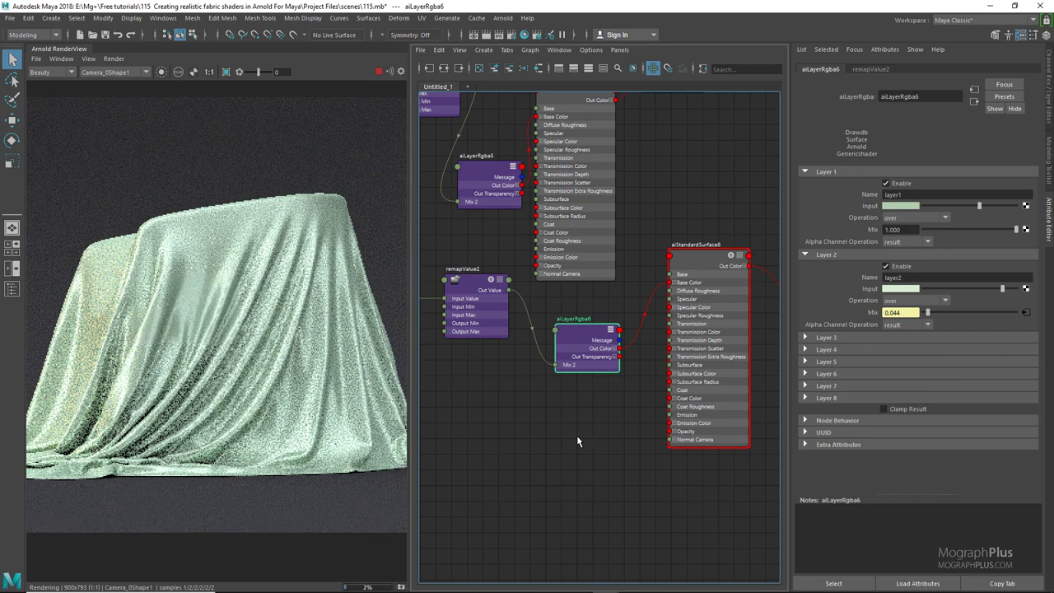
# - Stop the interactive render and set the fabric mesh's Arnold subdivision iterations to 4
pyautogui.scroll(-4, 577, 435)
pyautogui.press('a')
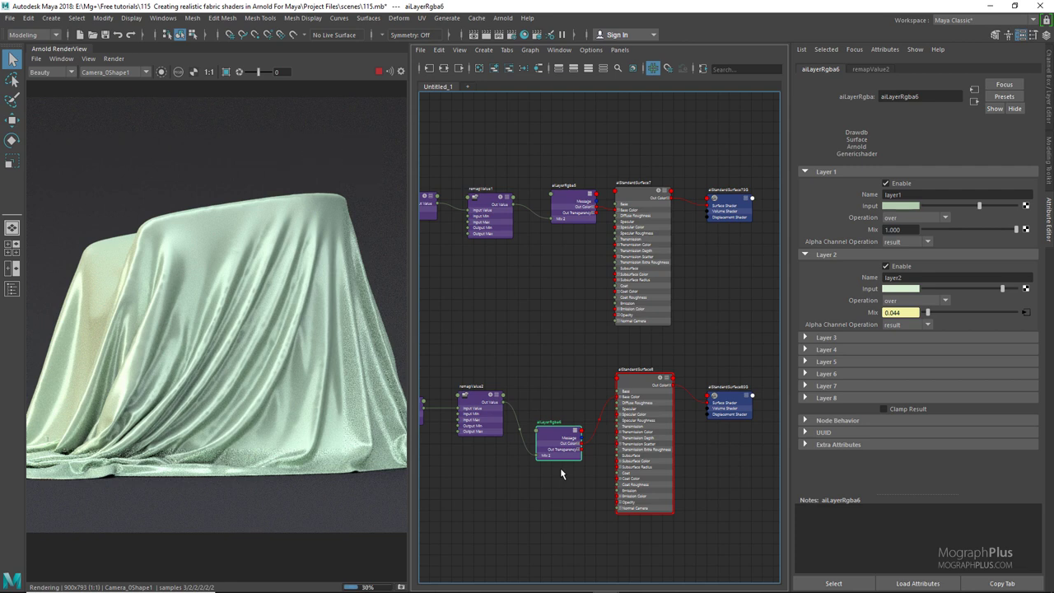
pyautogui.click(379, 71)
pyautogui.scroll(-2, 517, 313)
pyautogui.moveTo(518, 313); pyautogui.dragTo(531, 213, button='middle')
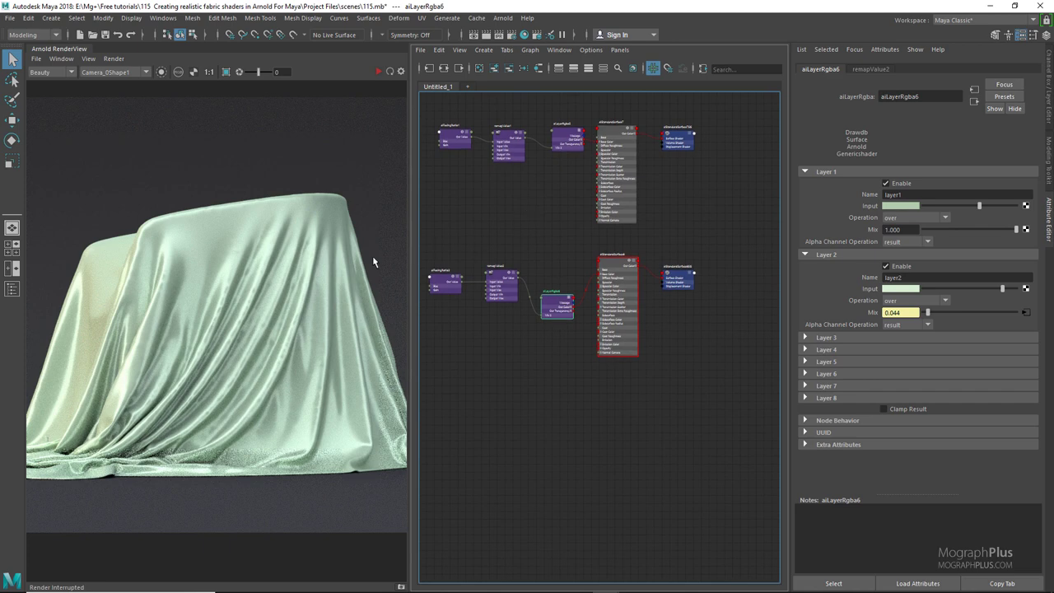
pyautogui.click(264, 259)
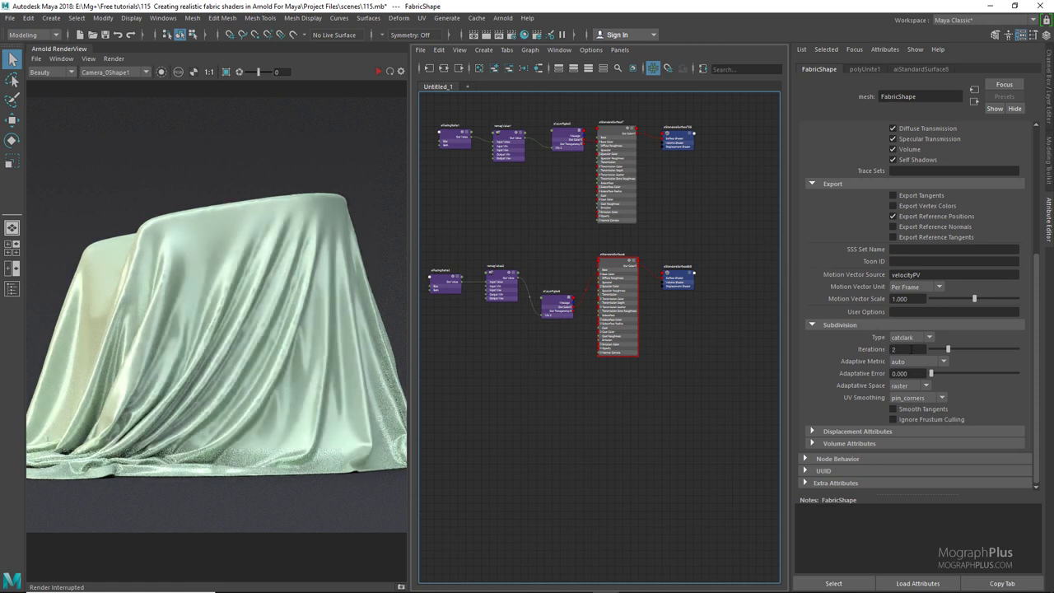
pyautogui.doubleClick(906, 349)
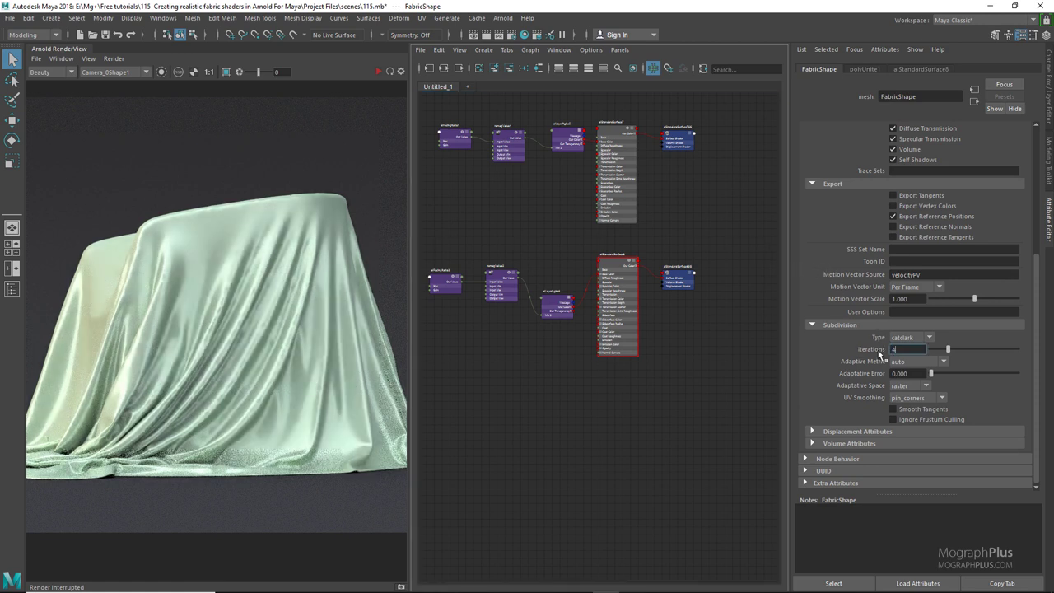
pyautogui.press('Return')
# - Create a new aiStandardSurface shader below the green network and assign it to the fabric mesh
pyautogui.keyDown('alt'); pyautogui.moveTo(569, 369); pyautogui.dragTo(569, 333, button='middle'); pyautogui.keyUp('alt')
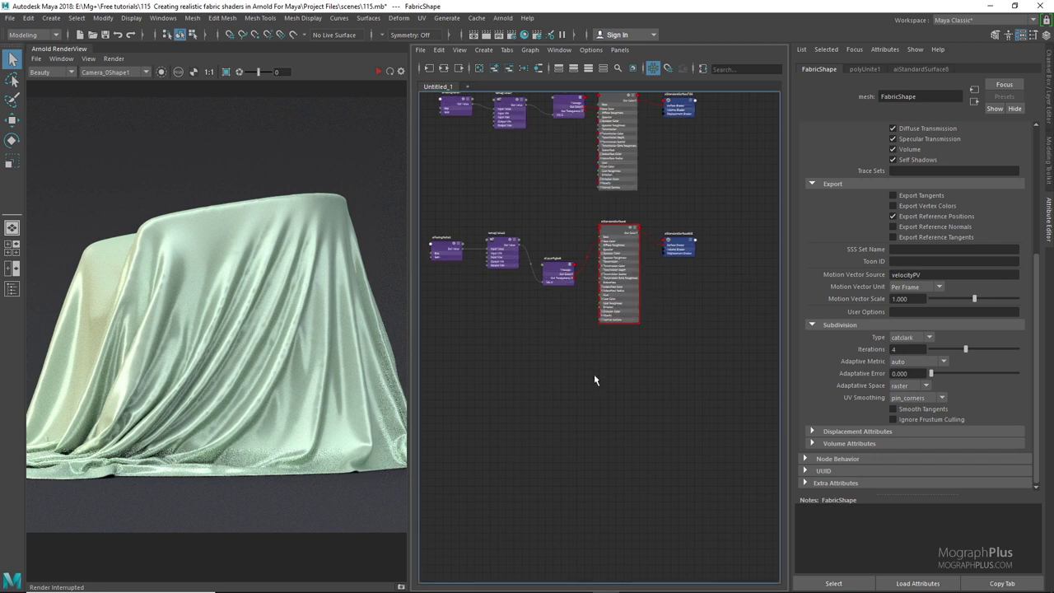
pyautogui.press('Tab')
pyautogui.write('s')
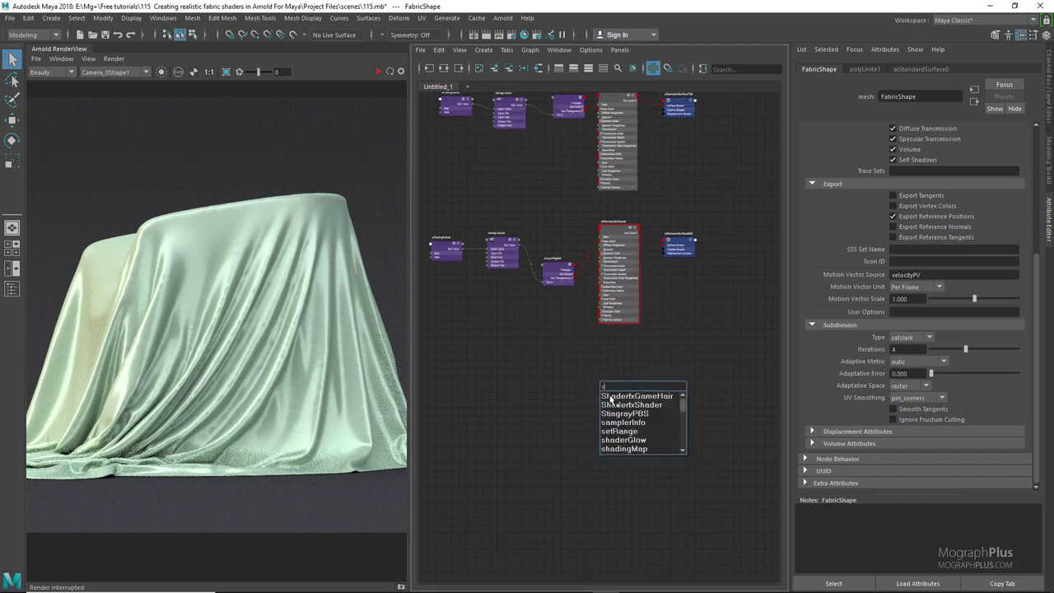
pyautogui.write('tanda')
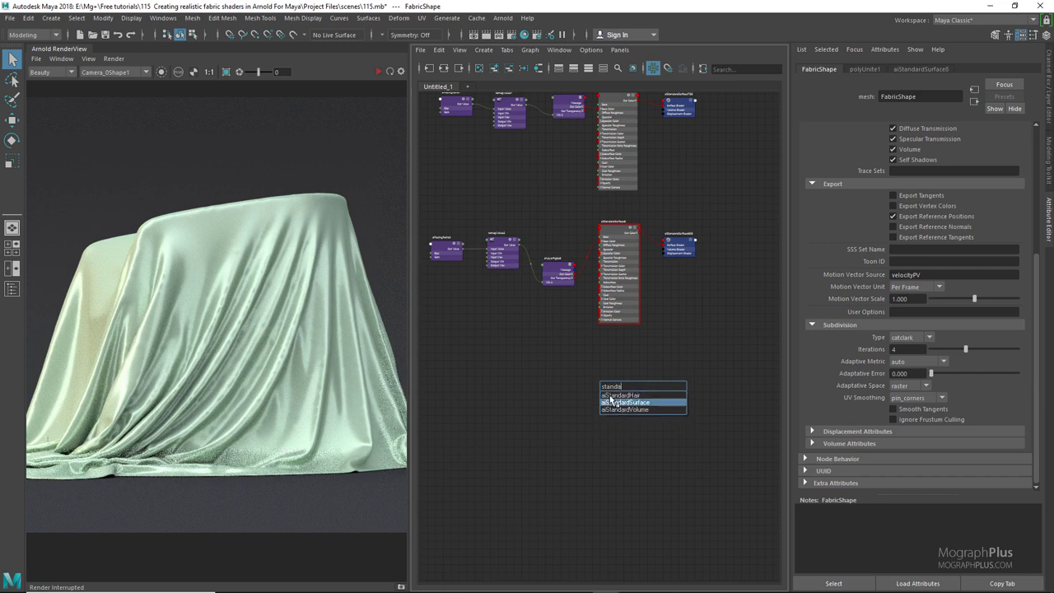
pyautogui.click(611, 402)
pyautogui.click(291, 263)
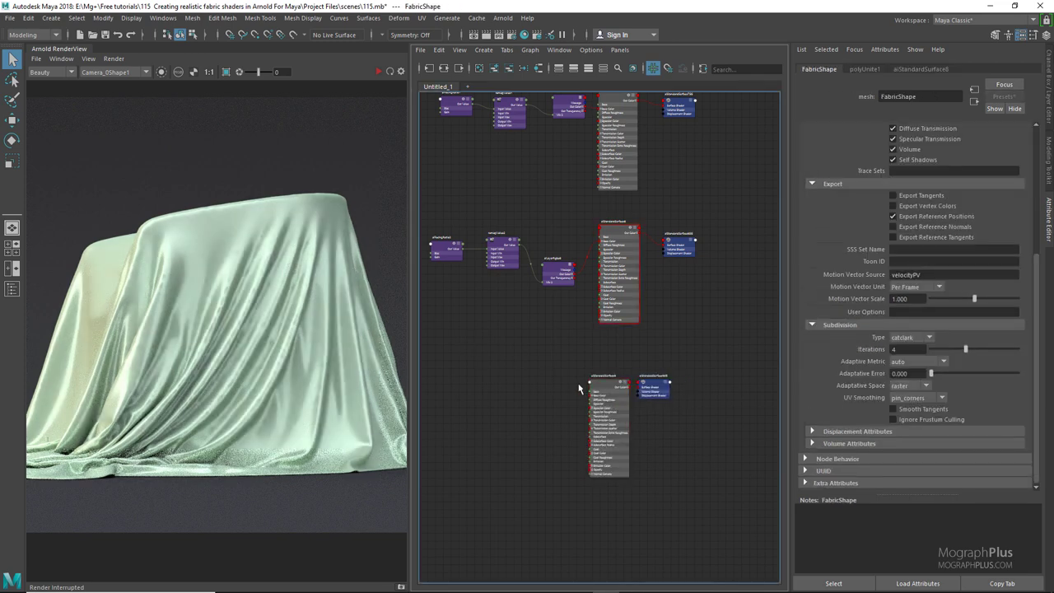
pyautogui.moveTo(602, 384)
pyautogui.mouseDown(button='right')
pyautogui.moveTo(604, 356)
pyautogui.moveTo(604, 367)
pyautogui.mouseUp(button='right')
# - Set the Specular Weight of aiStandardSurface9 to 0 and collapse its specular settings
pyautogui.click(603, 387)
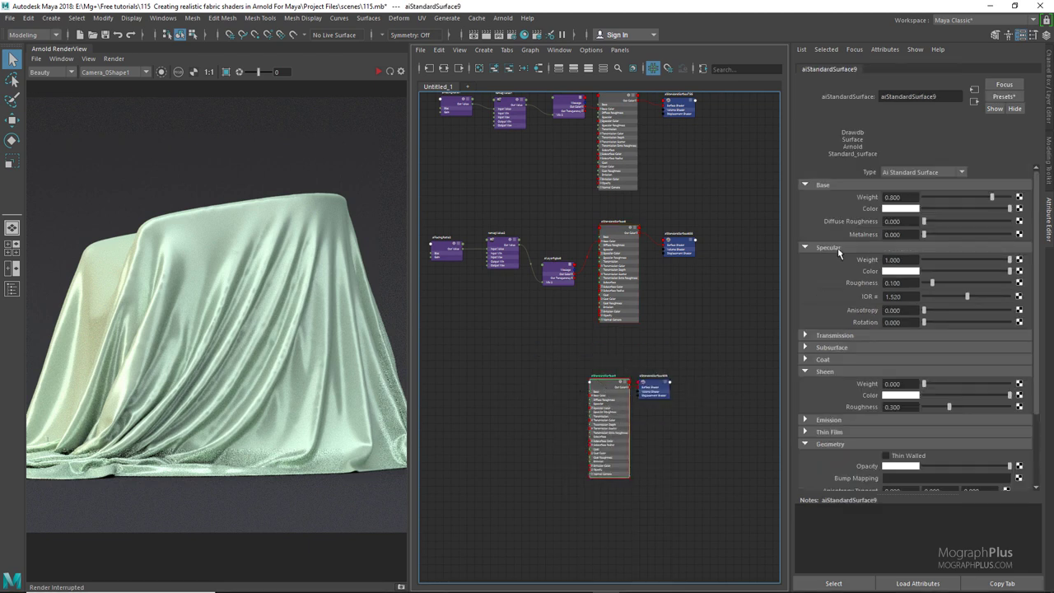
pyautogui.moveTo(930, 263); pyautogui.dragTo(900, 267)
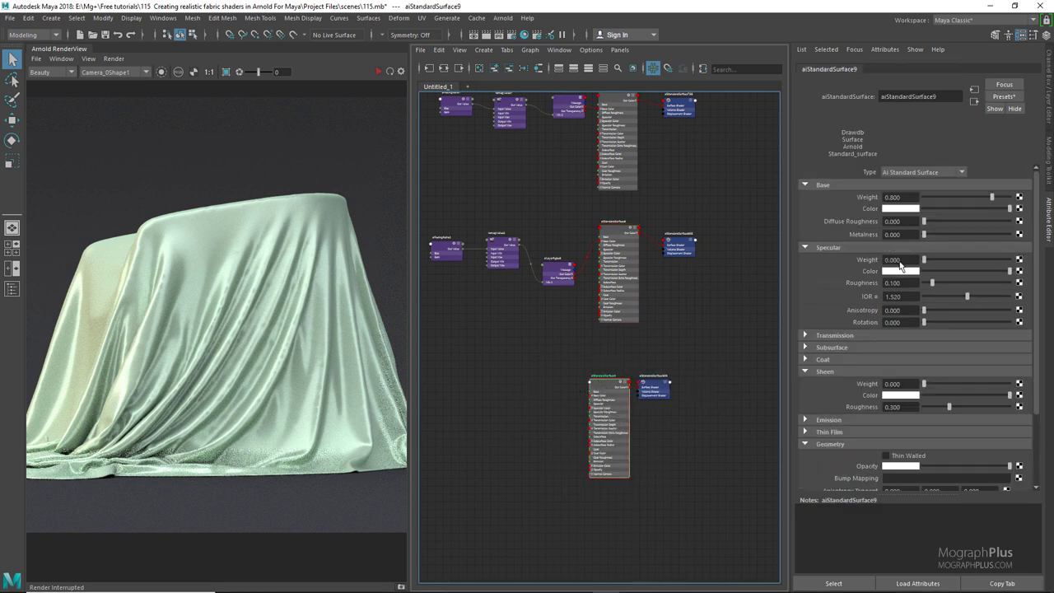
pyautogui.click(830, 248)
pyautogui.scroll(2, 604, 378)
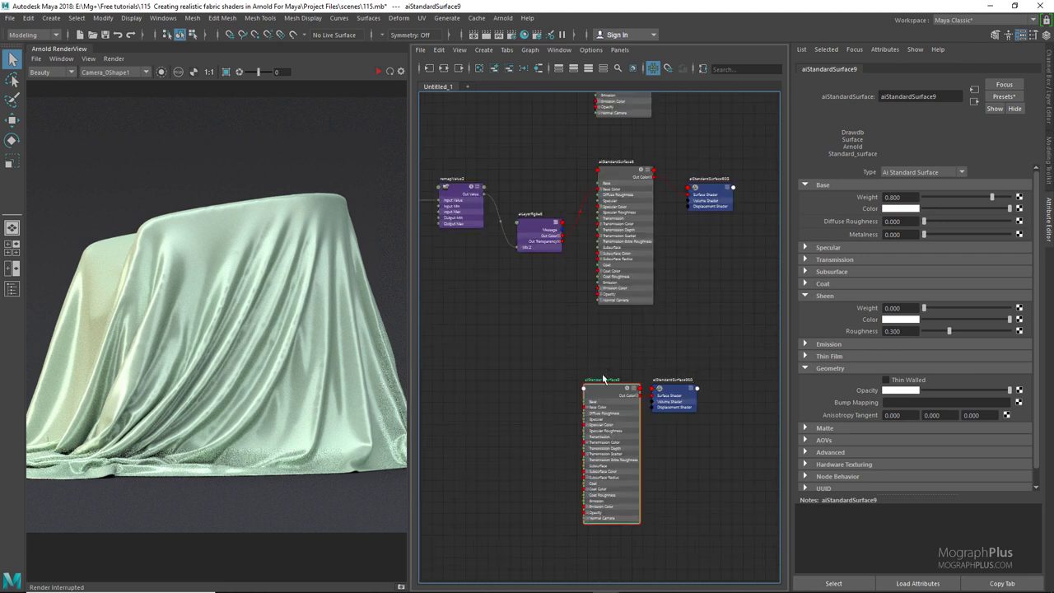
# - Set aiStandardSurface9's Base Color to the palette's dark blue (H 219.76, S 0.844, V 0.254)
pyautogui.click(898, 211)
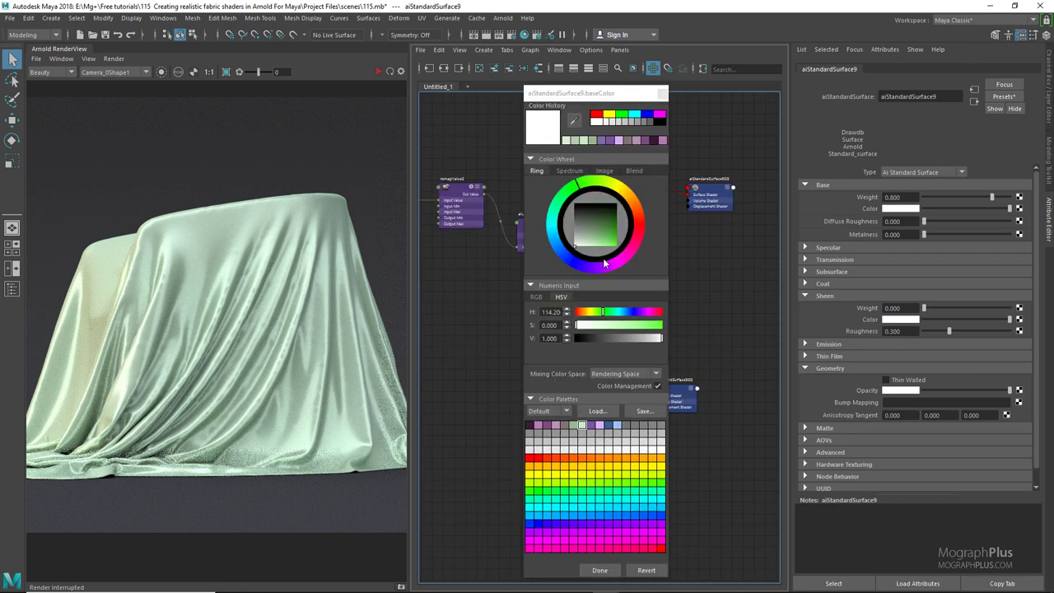
pyautogui.click(607, 425)
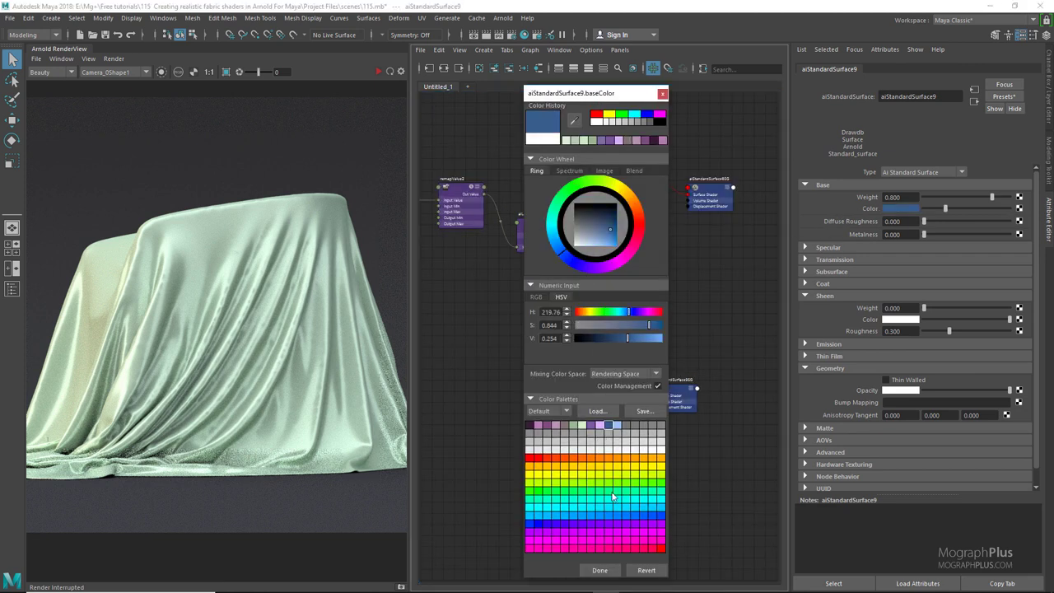
pyautogui.click(613, 570)
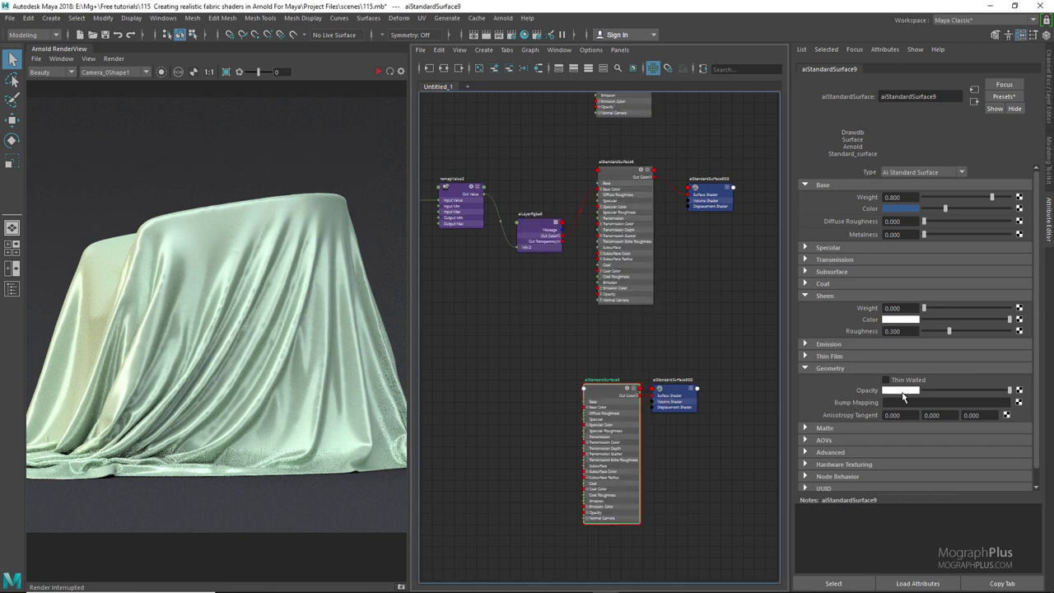
# - Set aiStandardSurface9's Sheen Color to the palette's light blue (H 219.24, S 0.626, V 0.913) and the Sheen Weight to 1
pyautogui.click(900, 319)
pyautogui.click(621, 442)
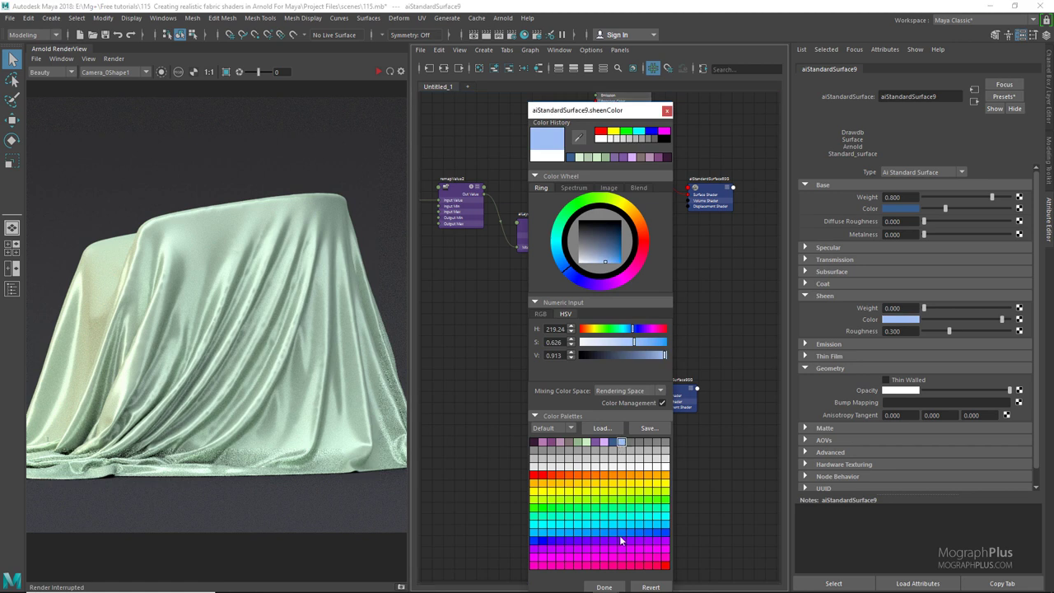
pyautogui.click(605, 587)
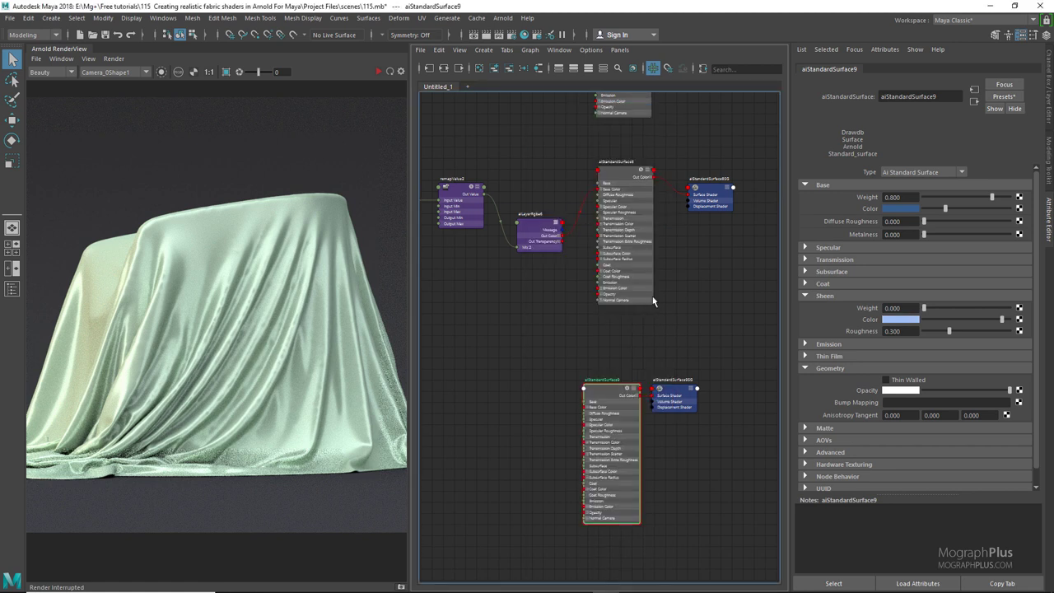
pyautogui.doubleClick(893, 308)
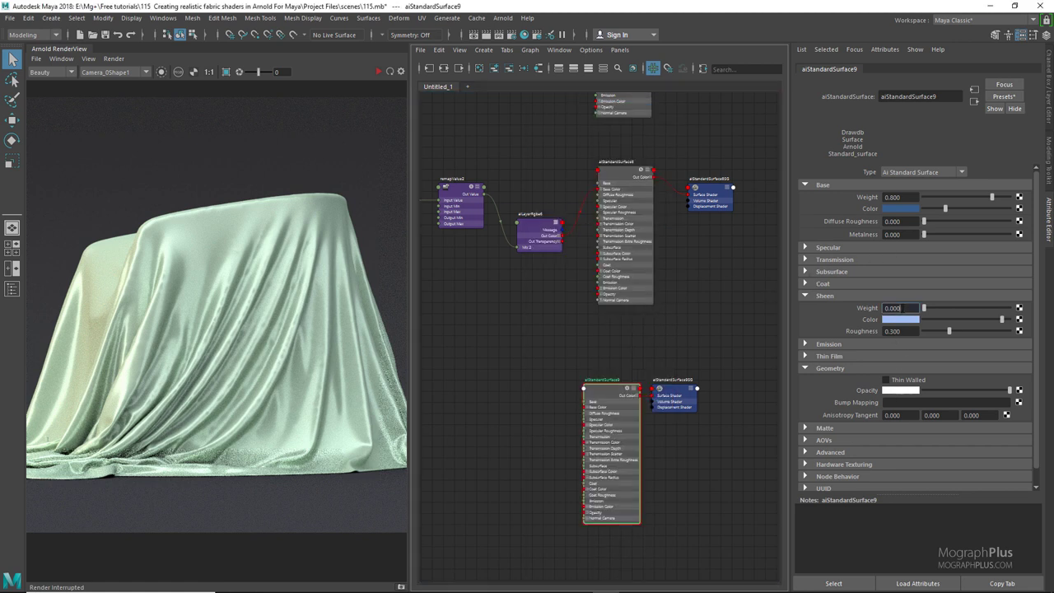
pyautogui.write('1')
pyautogui.press('Return')
# - Create a file texture node below aiStandardSurface9 and load Towel.png from the sourceimages folder into it
pyautogui.keyDown('alt'); pyautogui.moveTo(513, 373); pyautogui.dragTo(499, 288, button='middle'); pyautogui.keyUp('alt')
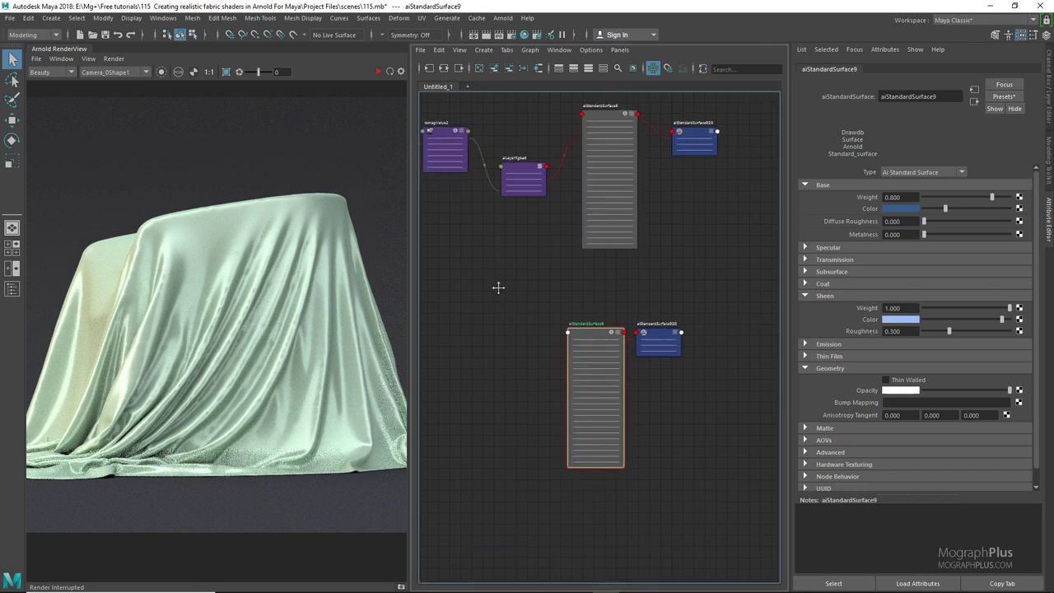
pyautogui.press('f')
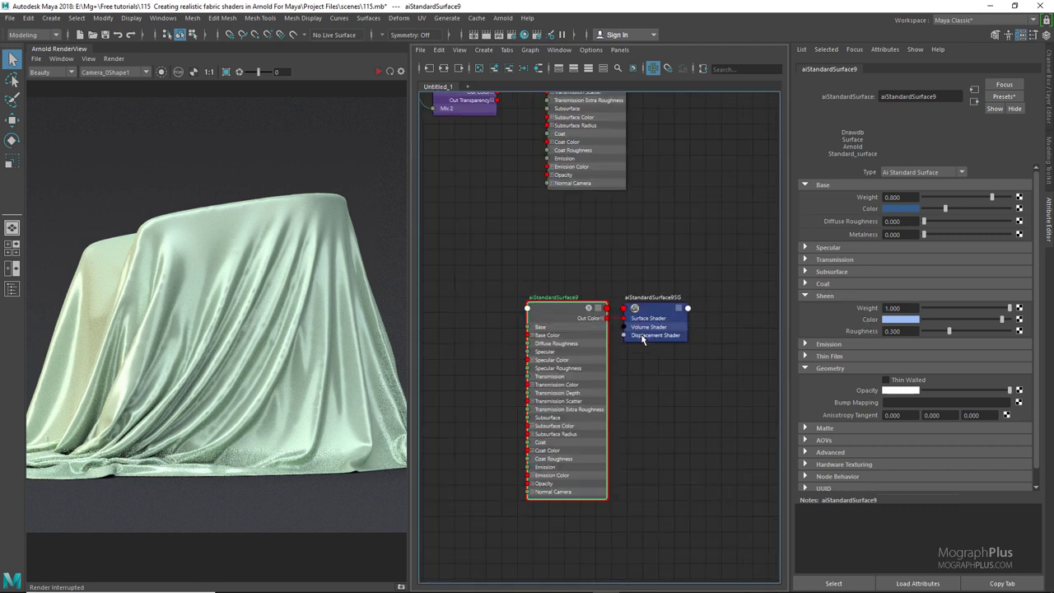
pyautogui.click(555, 495)
pyautogui.press('Tab')
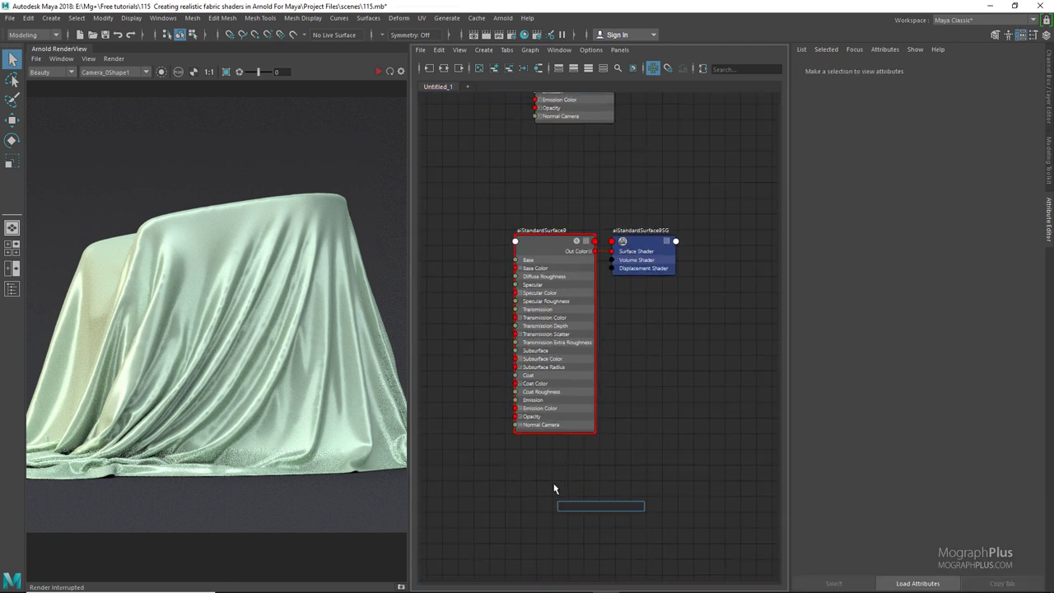
pyautogui.write('file')
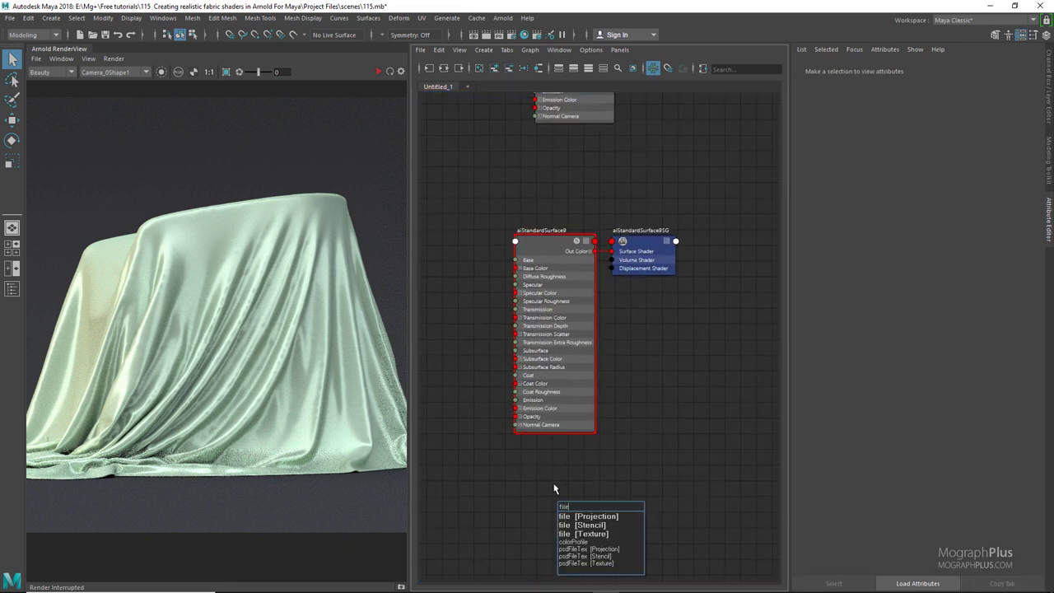
pyautogui.press('Down')
pyautogui.press('Down')
pyautogui.press('Down')
pyautogui.press('Return')
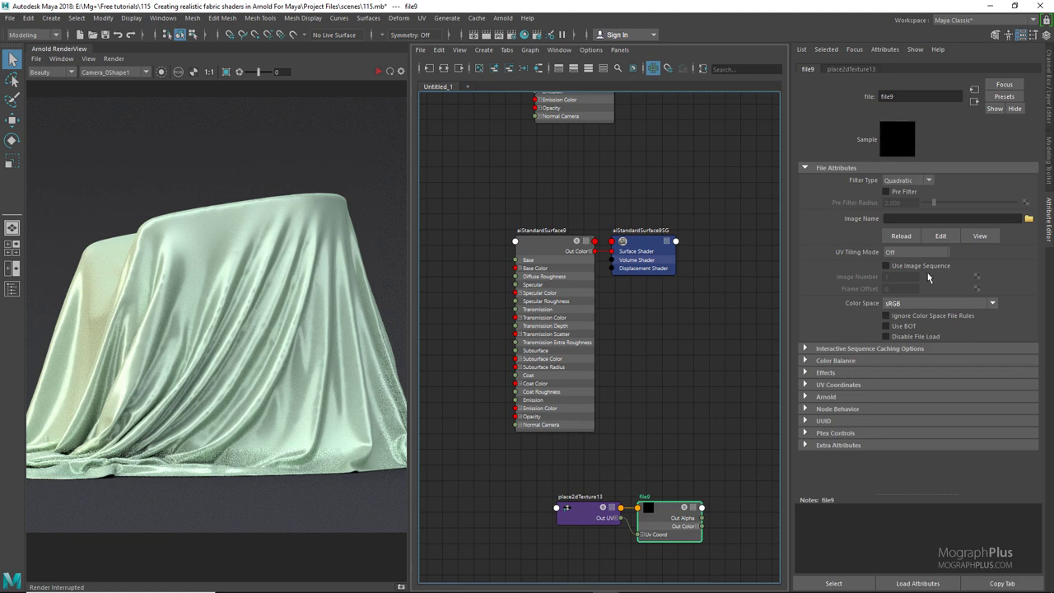
pyautogui.click(1028, 219)
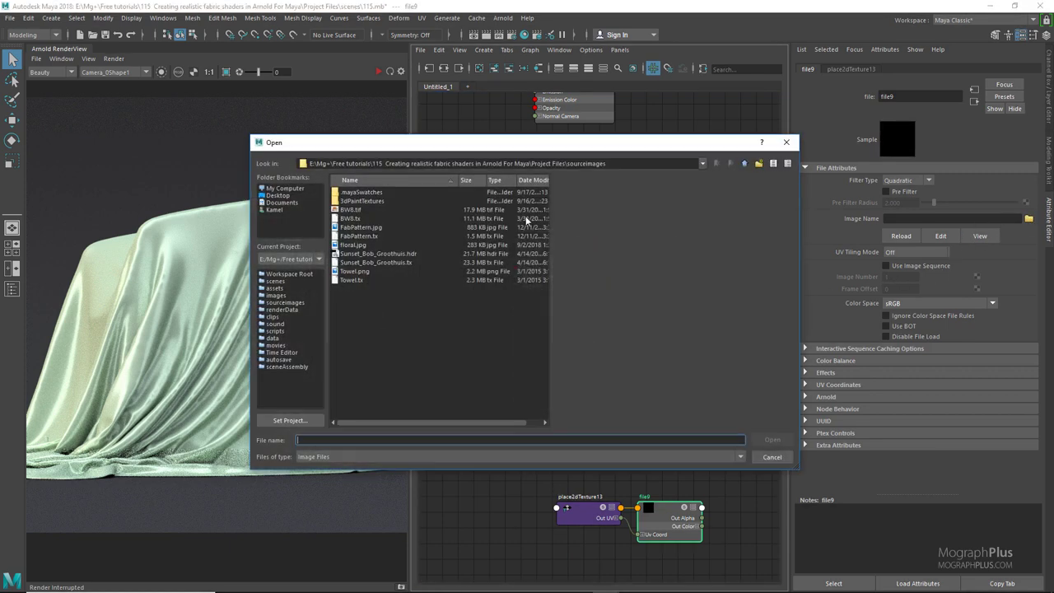
pyautogui.doubleClick(355, 272)
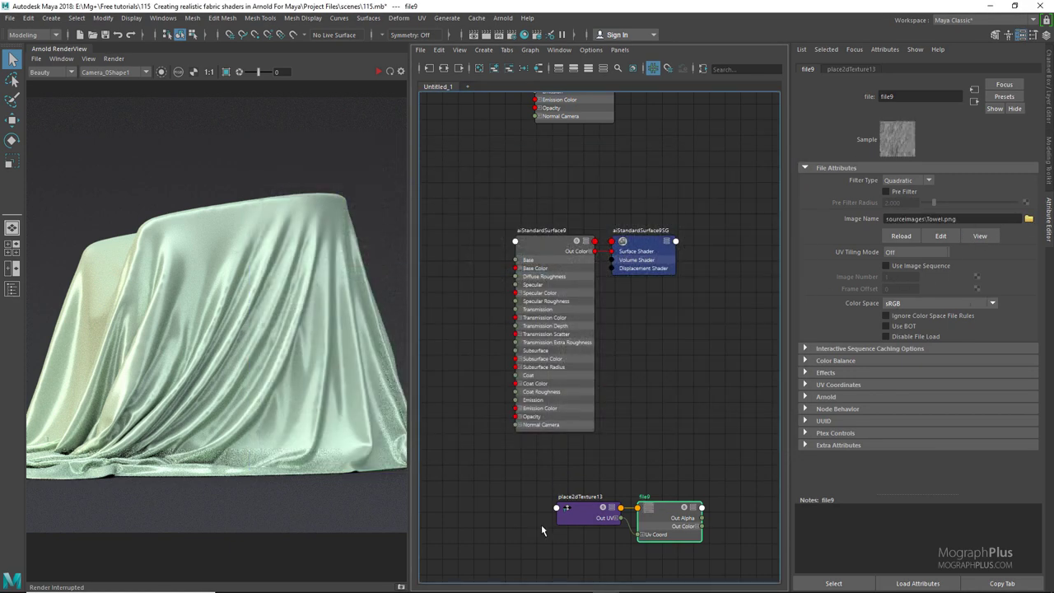
# - Set the Repeat UV of the towel texture's 2D placement node to 0.6 in both directions
pyautogui.click(588, 511)
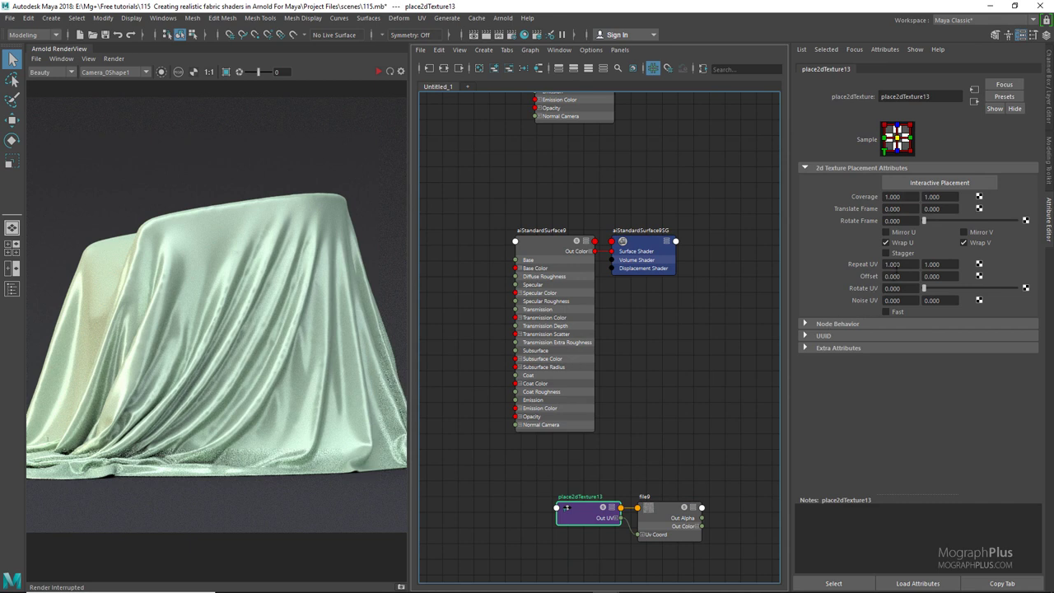
pyautogui.click(894, 264)
pyautogui.write('0.6')
pyautogui.press('Tab')
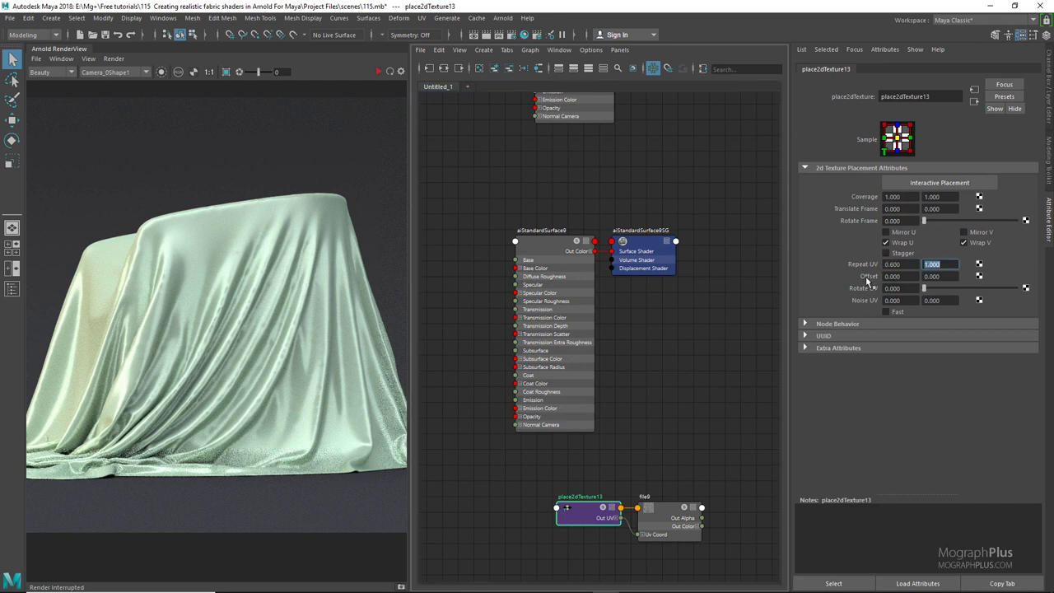
pyautogui.write('0.6')
pyautogui.press('Return')
# - Create a displacementShader node and place it just above the towel file texture node
pyautogui.moveTo(637, 407); pyautogui.dragTo(611, 323, button='middle')
pyautogui.scroll(4, 611, 324)
pyautogui.click(699, 311)
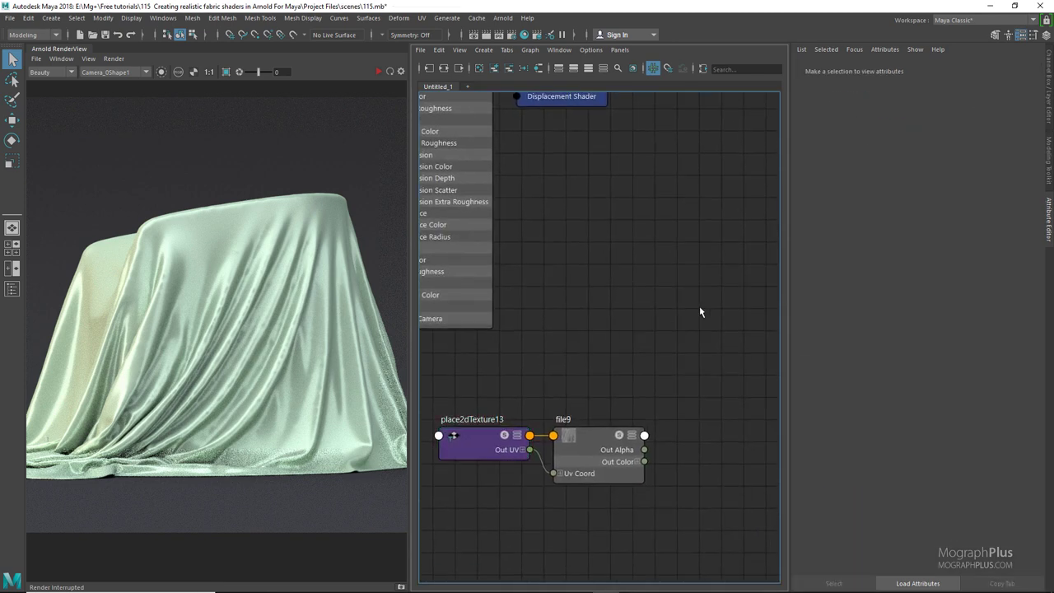
pyautogui.press('Tab')
pyautogui.write('displ')
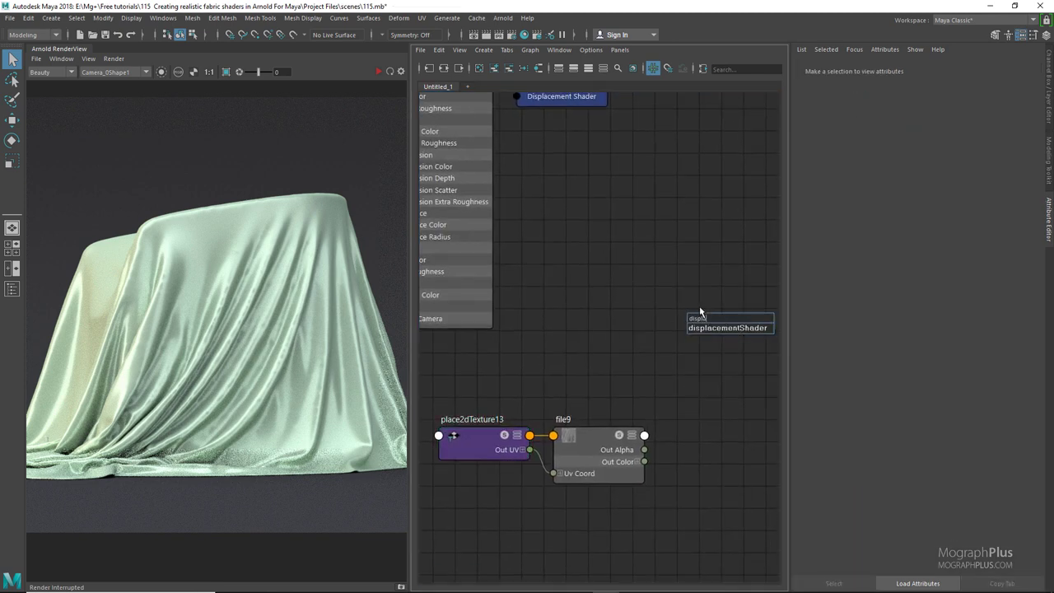
pyautogui.press('Return')
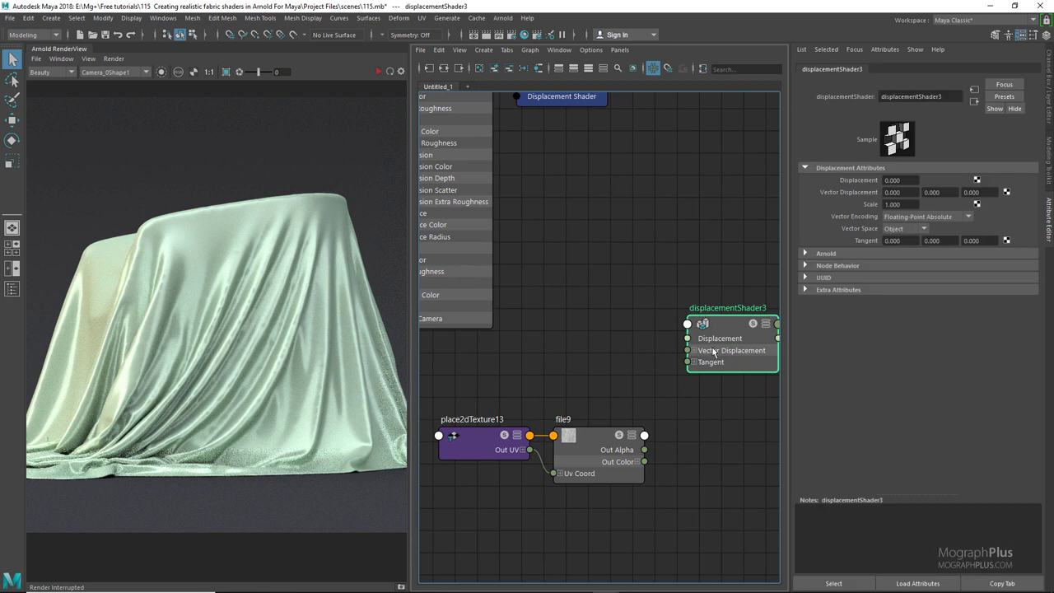
pyautogui.moveTo(713, 348); pyautogui.dragTo(695, 338)
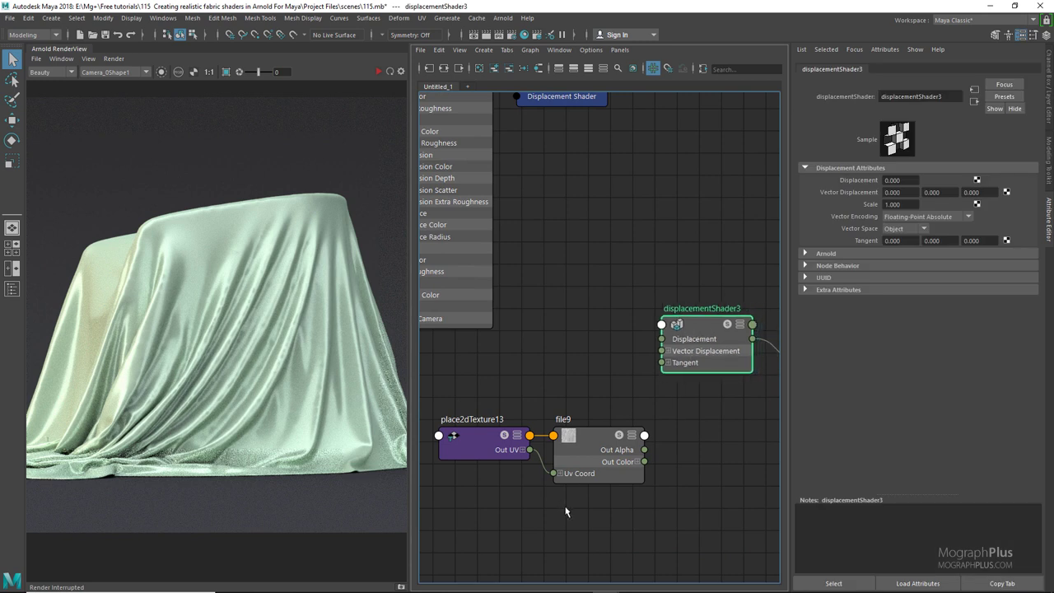
# - Connect the towel texture's Out Color R to the displacement shader's Displacement input and delete the displacement shader's own shading group
pyautogui.click(639, 462)
pyautogui.moveTo(644, 473); pyautogui.dragTo(663, 339)
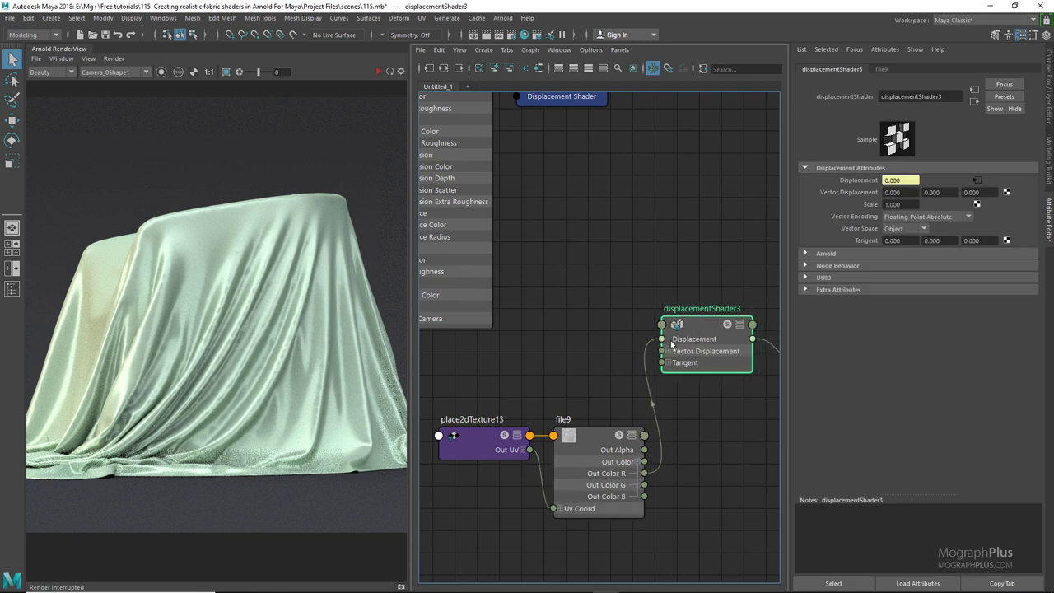
pyautogui.press('3')
pyautogui.click(713, 377)
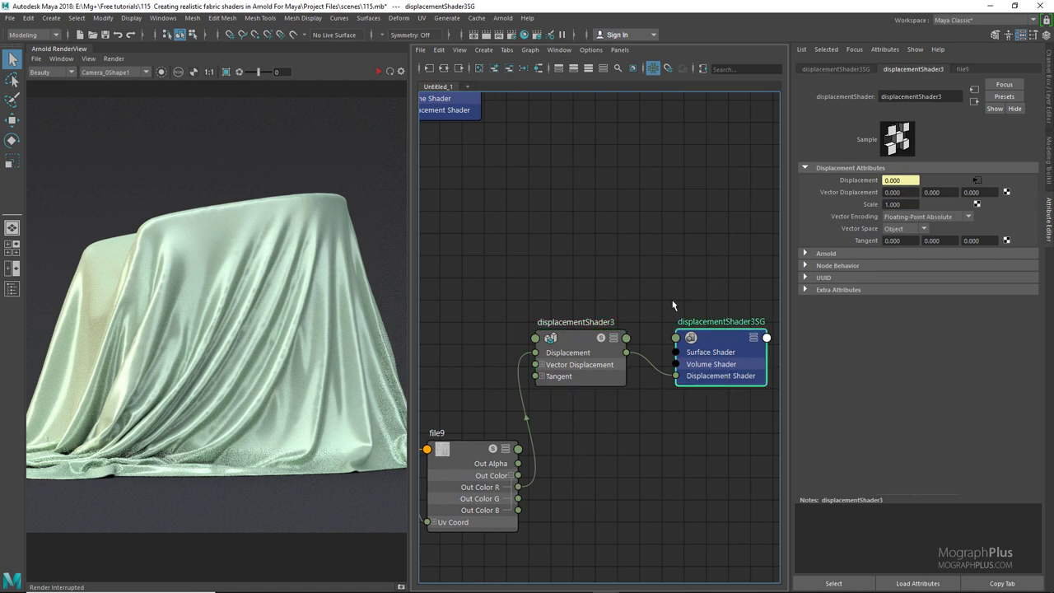
pyautogui.press('Delete')
# - Move aiStandardSurface9SG above the displacement shader and assign the displacement shader as its displacement material
pyautogui.moveTo(566, 276); pyautogui.dragTo(682, 312)
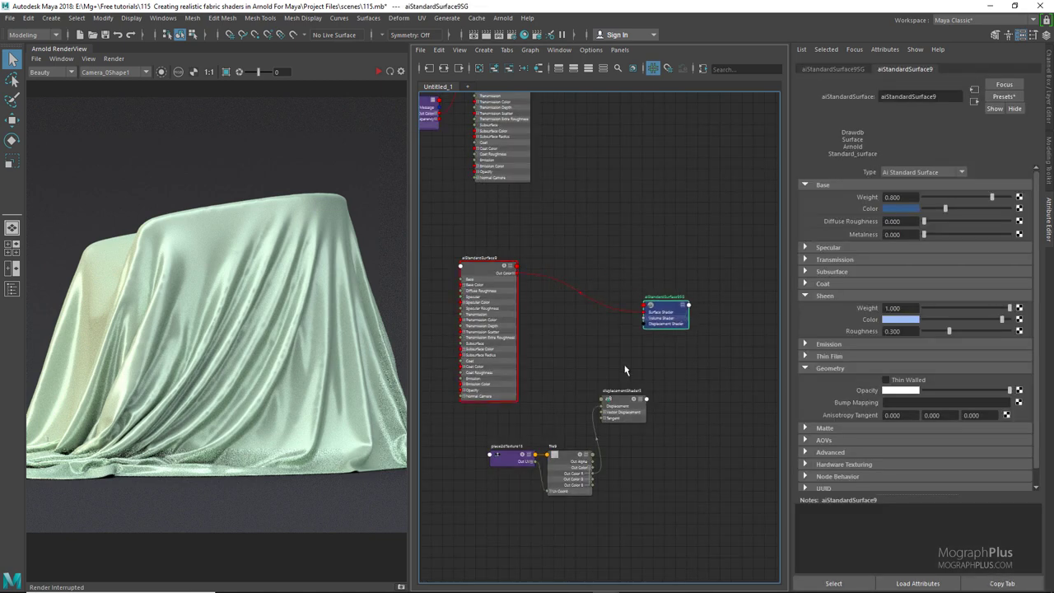
pyautogui.scroll(3, 643, 395)
pyautogui.click(650, 428)
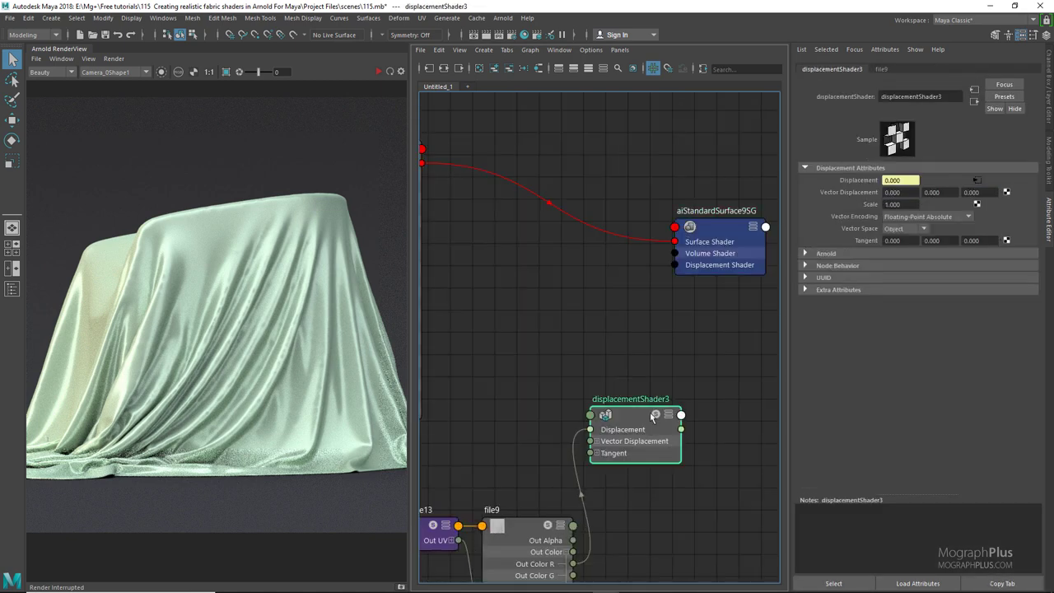
pyautogui.click(692, 229)
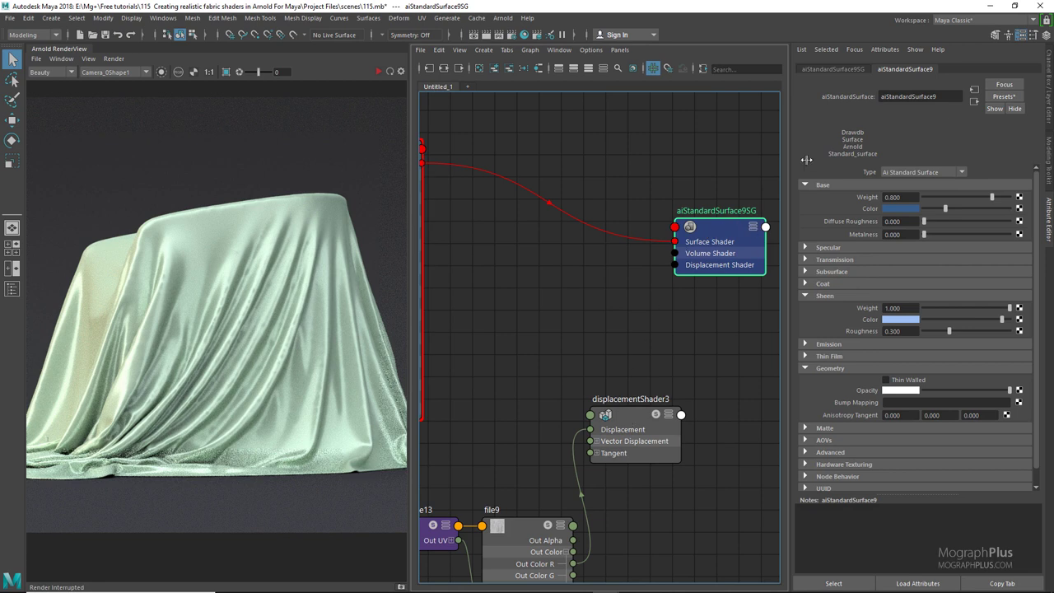
pyautogui.click(861, 70)
pyautogui.moveTo(635, 429); pyautogui.dragTo(862, 204, button='middle')
pyautogui.press('a')
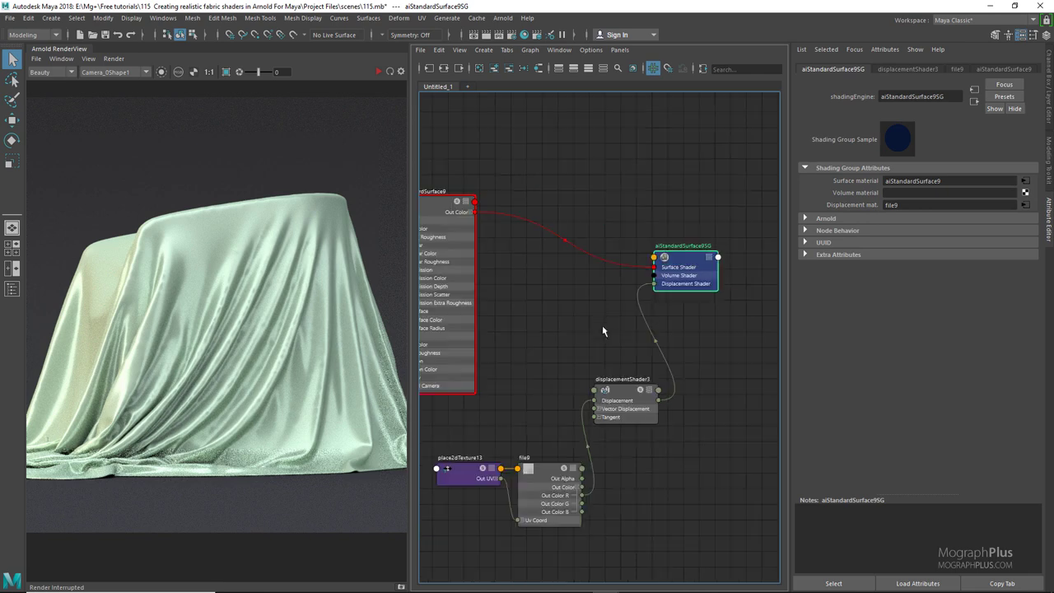
# - Set aiStandardSurface9's Base Weight to 1
pyautogui.keyDown('alt'); pyautogui.moveTo(506, 236); pyautogui.dragTo(612, 198, button='middle'); pyautogui.keyUp('alt')
pyautogui.click(540, 205)
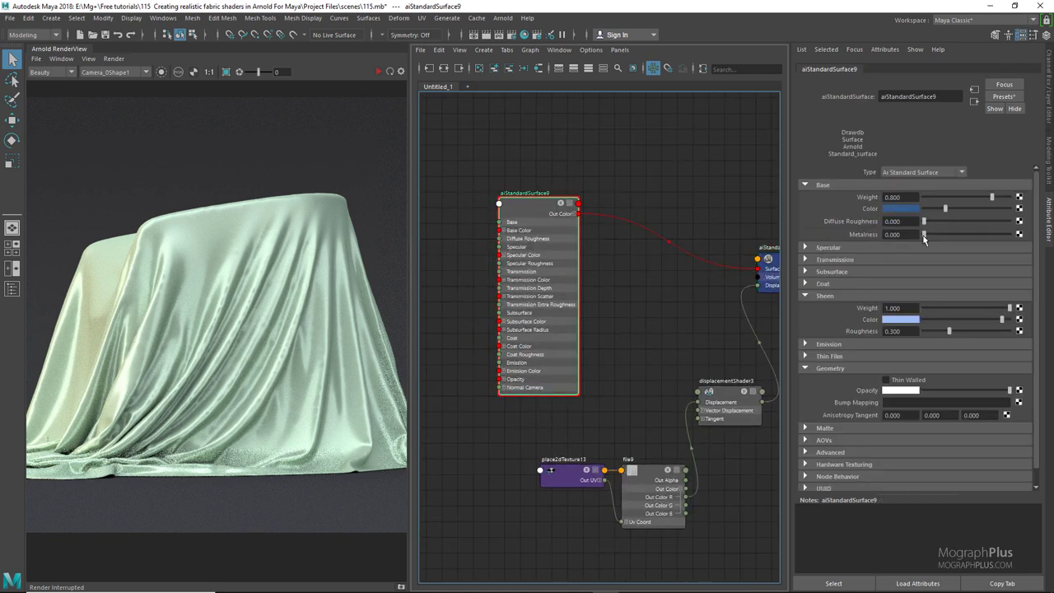
pyautogui.doubleClick(894, 197)
pyautogui.write('1')
pyautogui.press('Return')
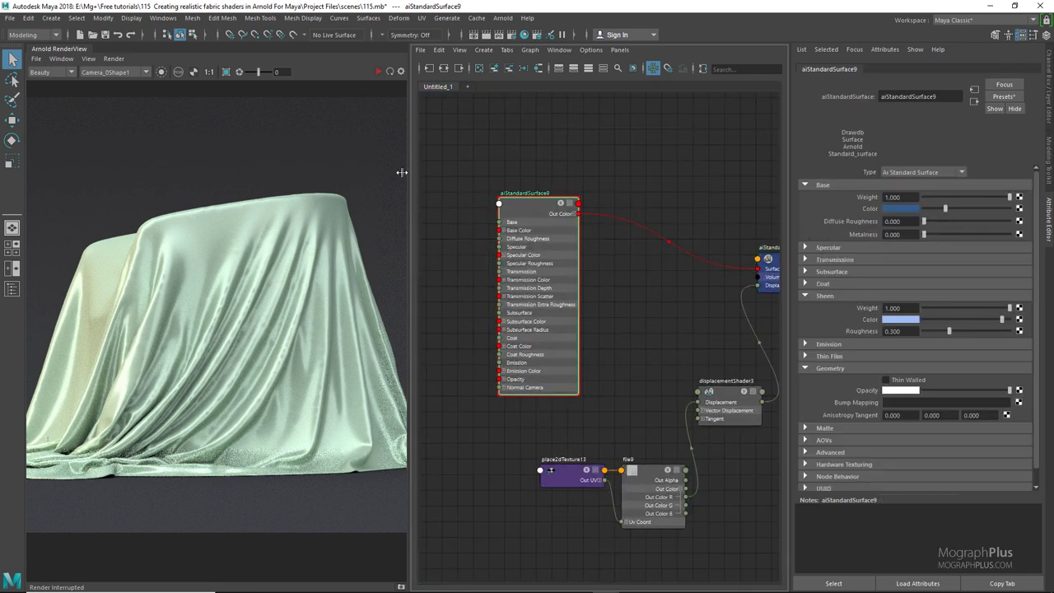
# - Render the updated fabric shader and examine the displaced towel surface up close
pyautogui.click(391, 72)
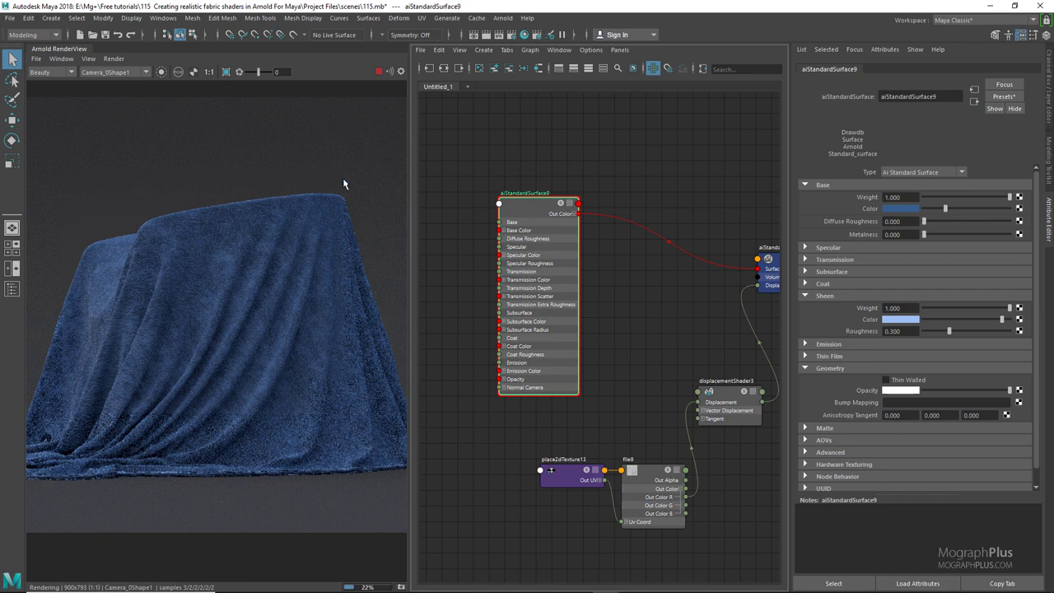
pyautogui.scroll(2, 218, 238)
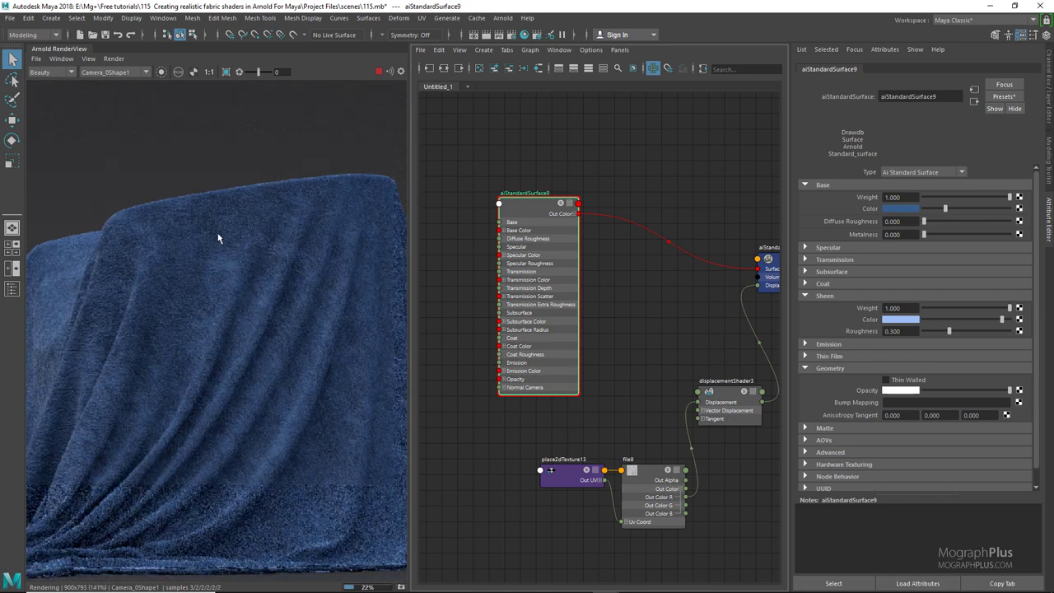
pyautogui.moveTo(215, 240); pyautogui.dragTo(250, 224, button='middle')
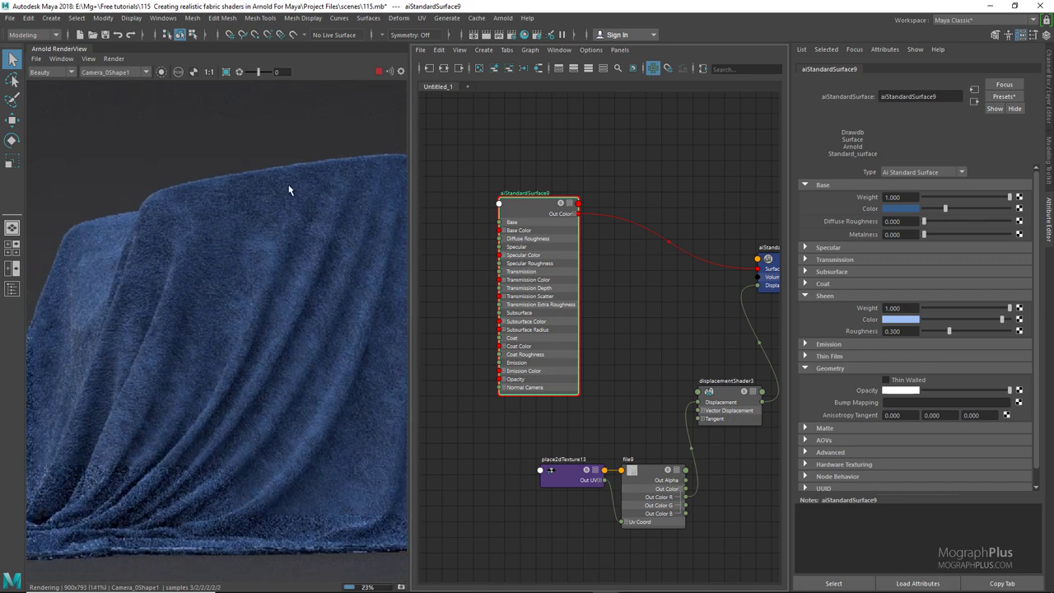